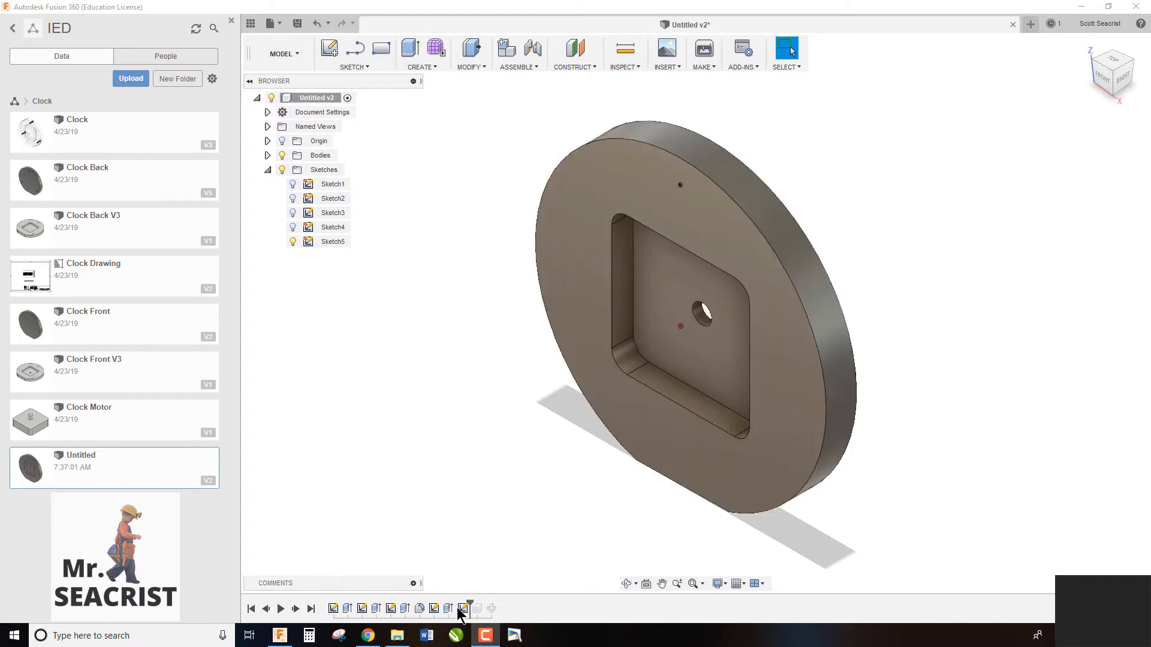
# Advance the design history past the hole feature and inspect the threaded hole near the disc's rim
pyautogui.moveTo(472, 603); pyautogui.dragTo(485, 604)
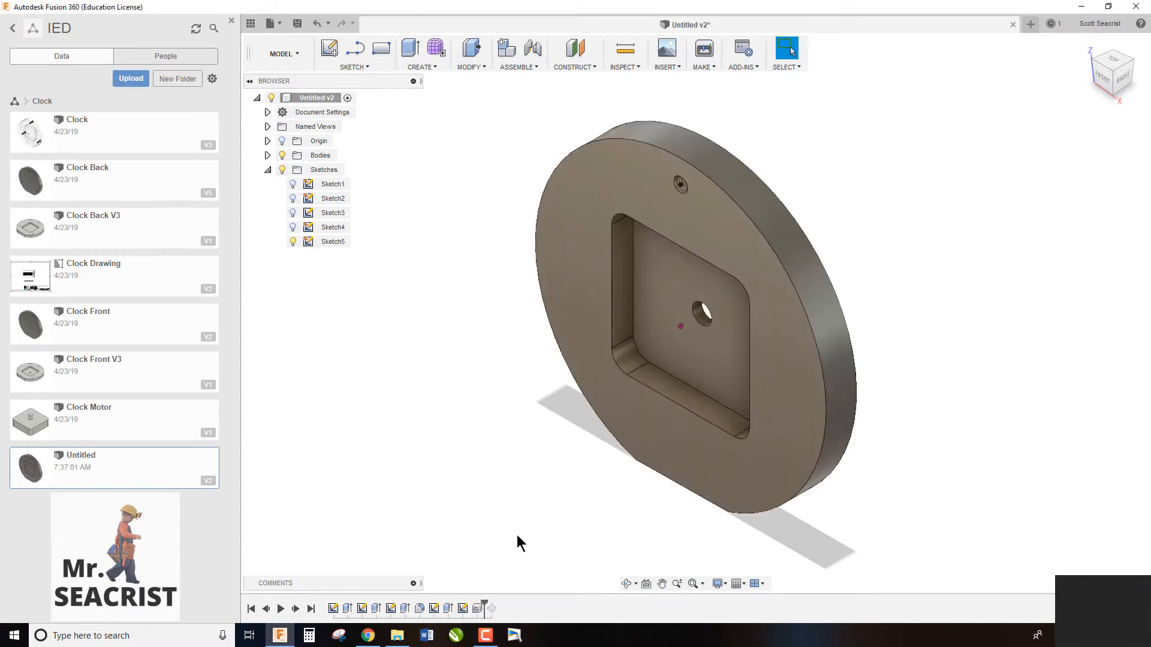
pyautogui.scroll(2, 682, 169)
pyautogui.scroll(4, 682, 171)
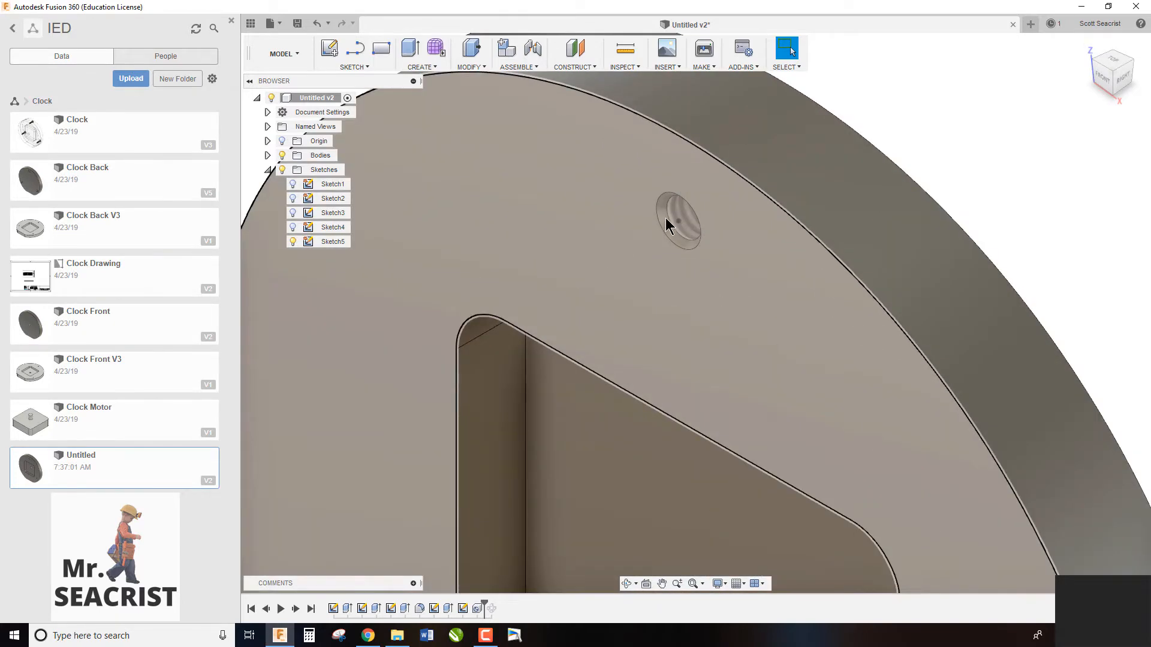
pyautogui.scroll(-5, 686, 213)
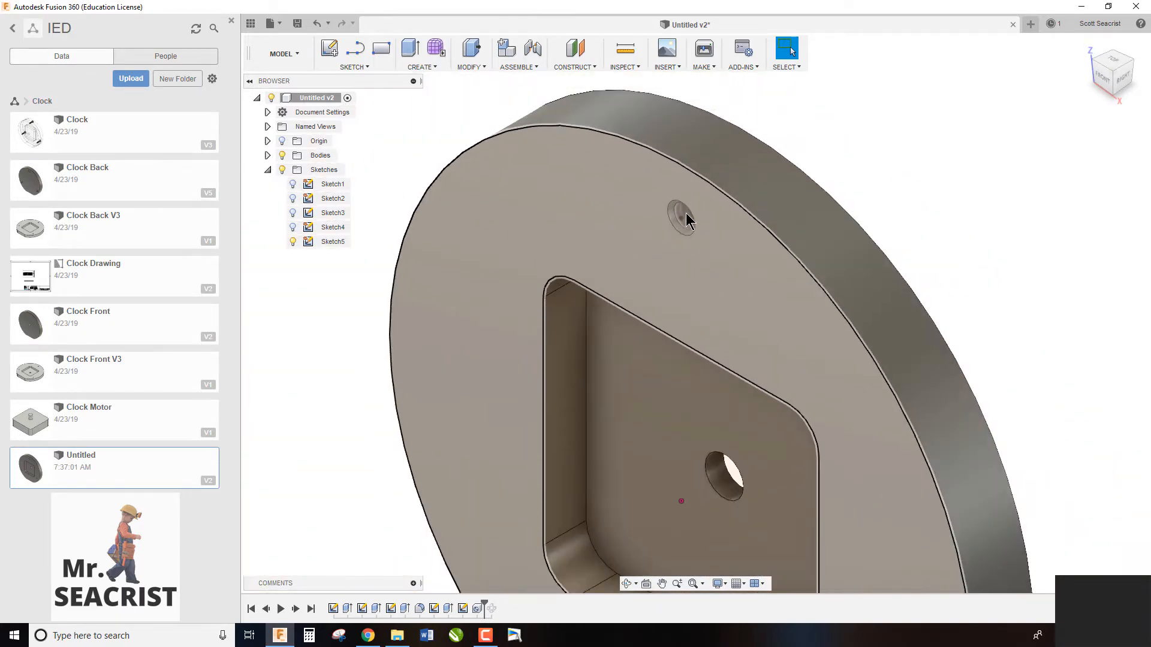
# Edit the countersunk tapped hole to use an offset thread with a depth of 0.3 in
pyautogui.rightClick(476, 609)
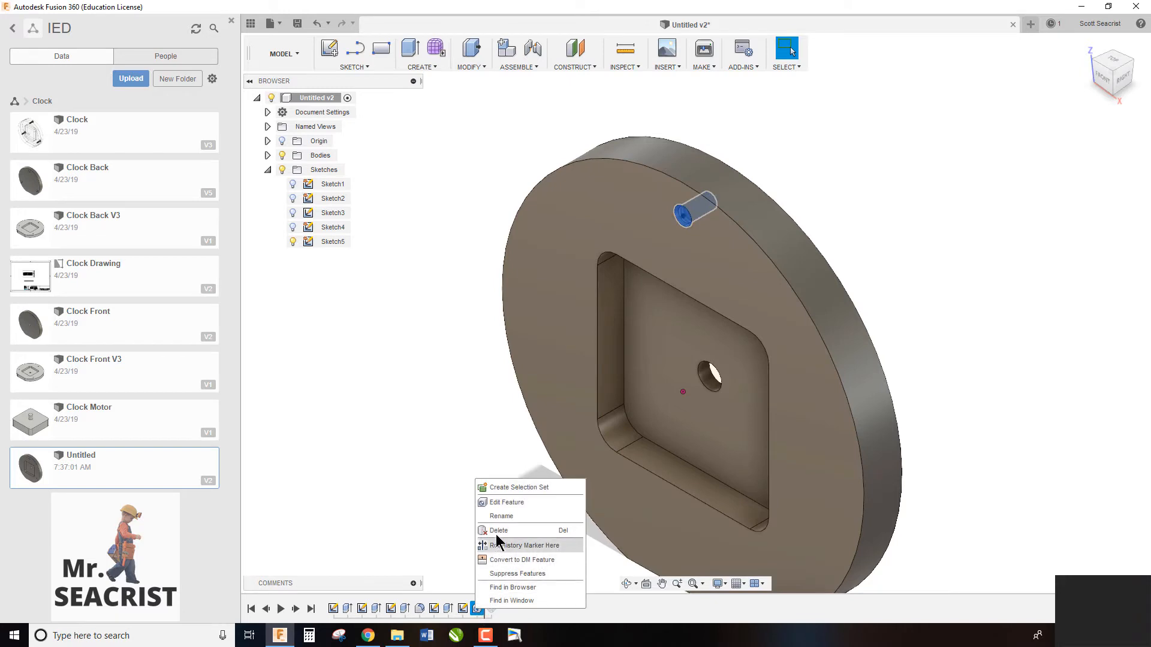
pyautogui.click(508, 507)
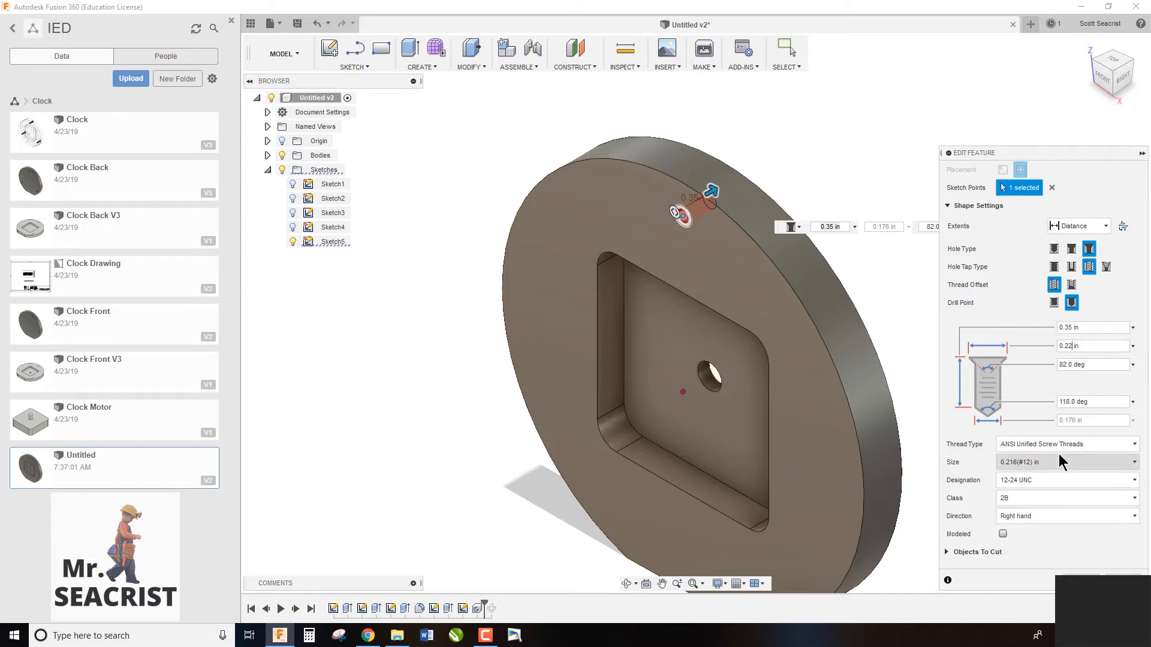
pyautogui.click(1073, 286)
pyautogui.doubleClick(1089, 386)
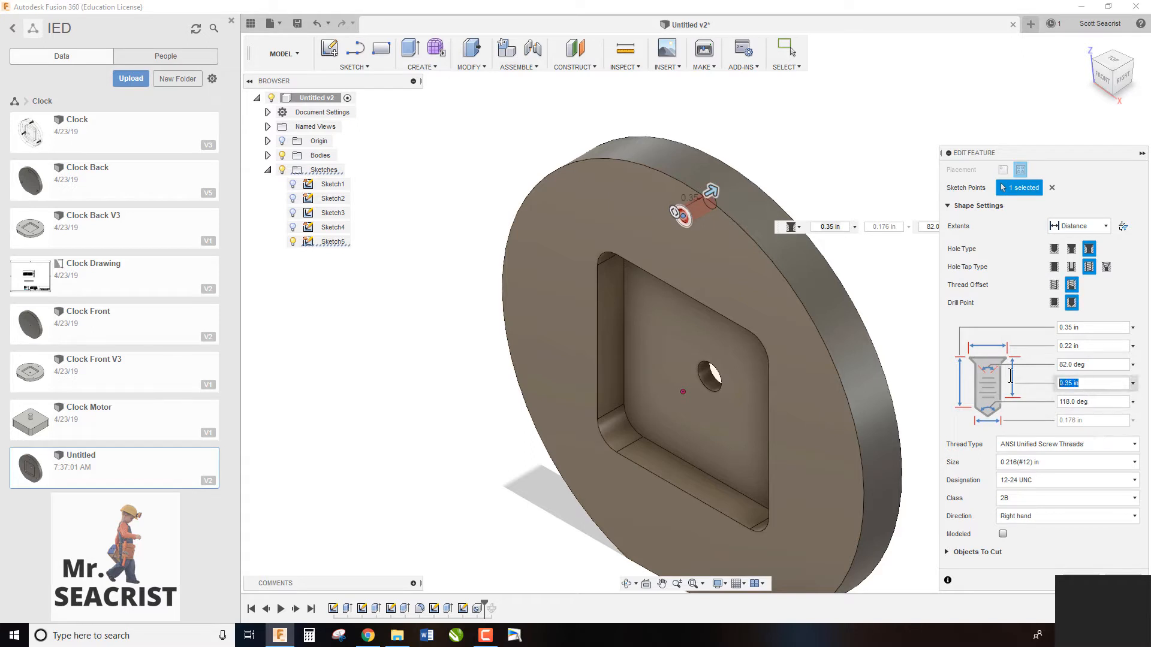
pyautogui.write('.3')
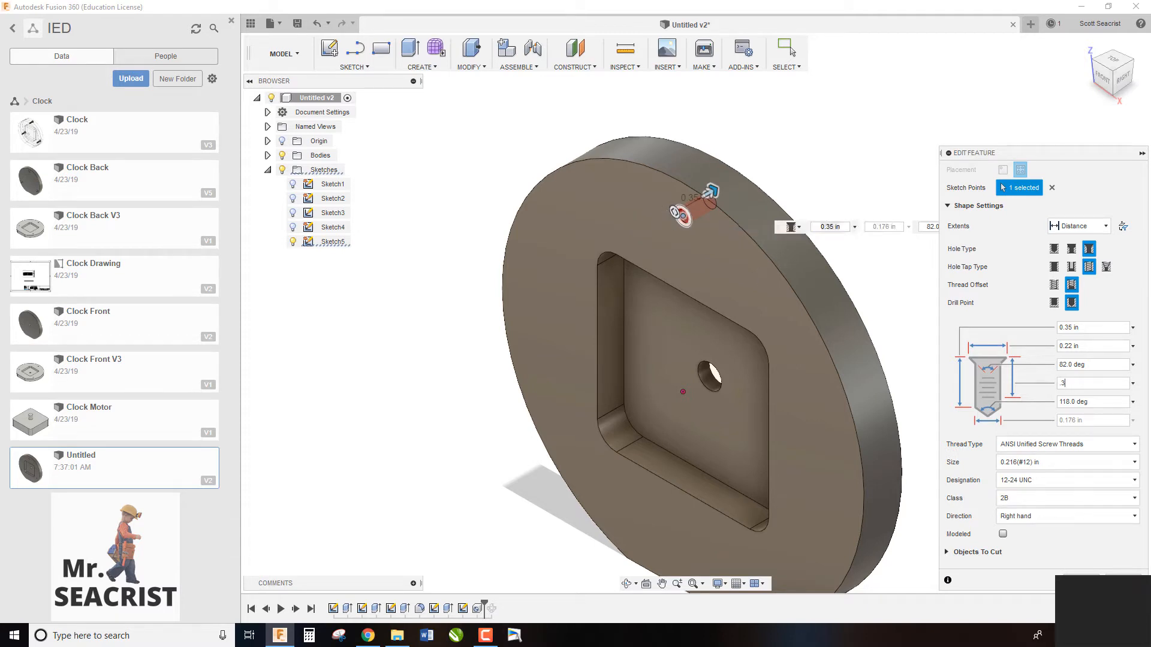
pyautogui.press('Return')
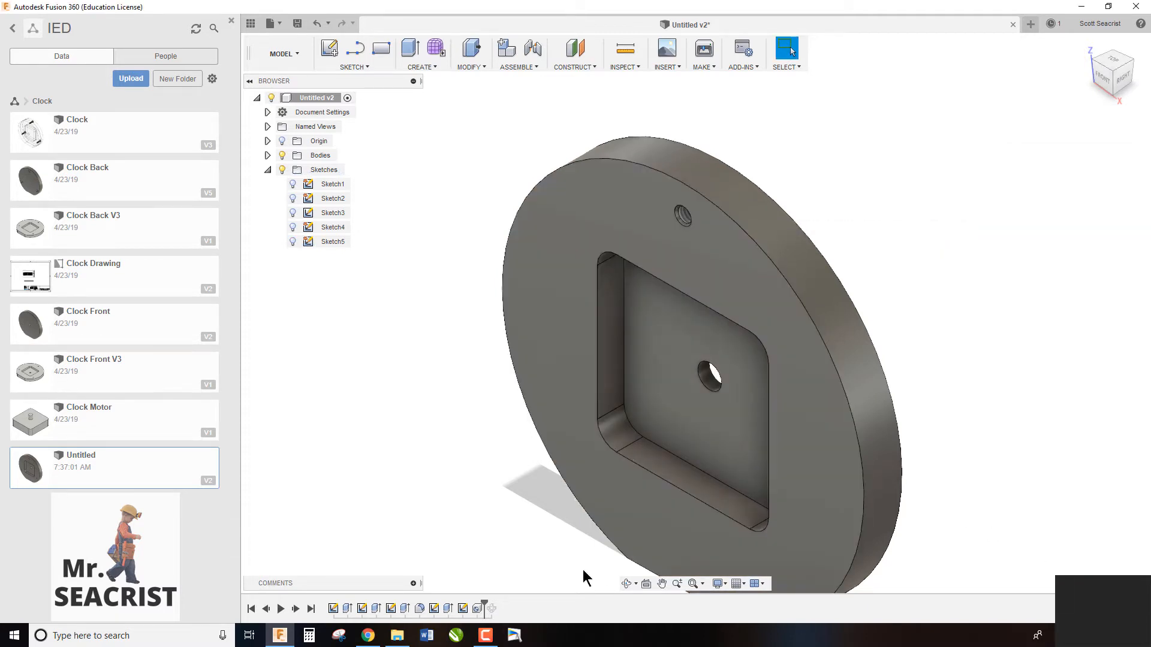
# Advance the design history past the hole pattern and switch to the Manufacture workspace
pyautogui.moveTo(485, 602); pyautogui.dragTo(498, 607)
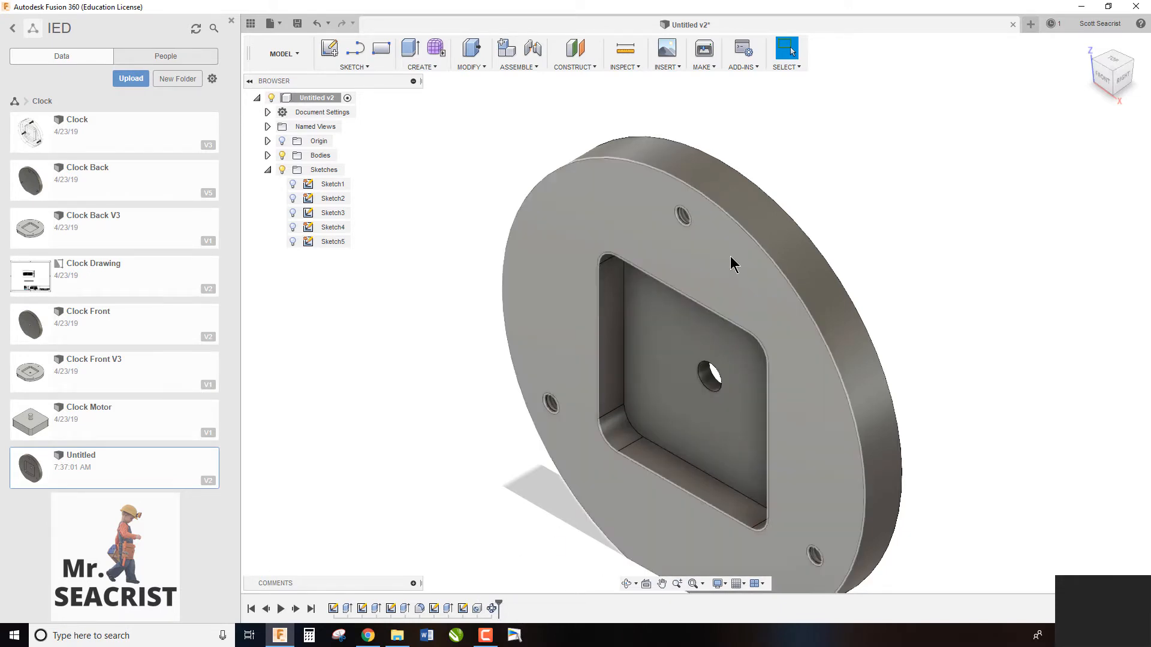
pyautogui.click(284, 54)
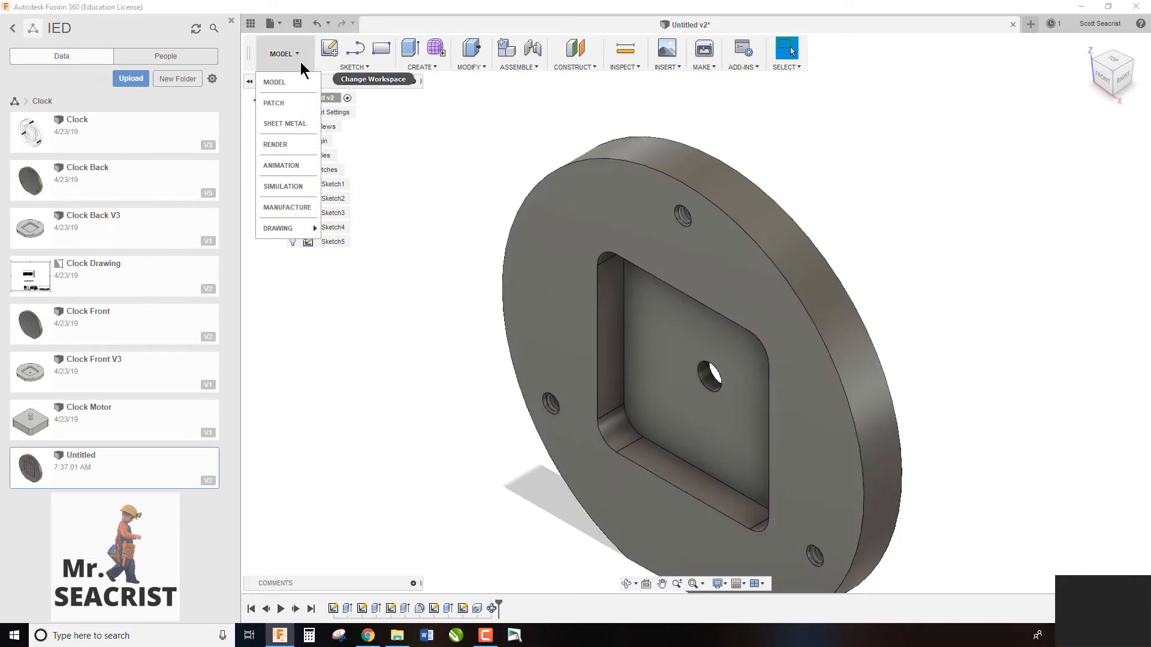
pyautogui.click(296, 200)
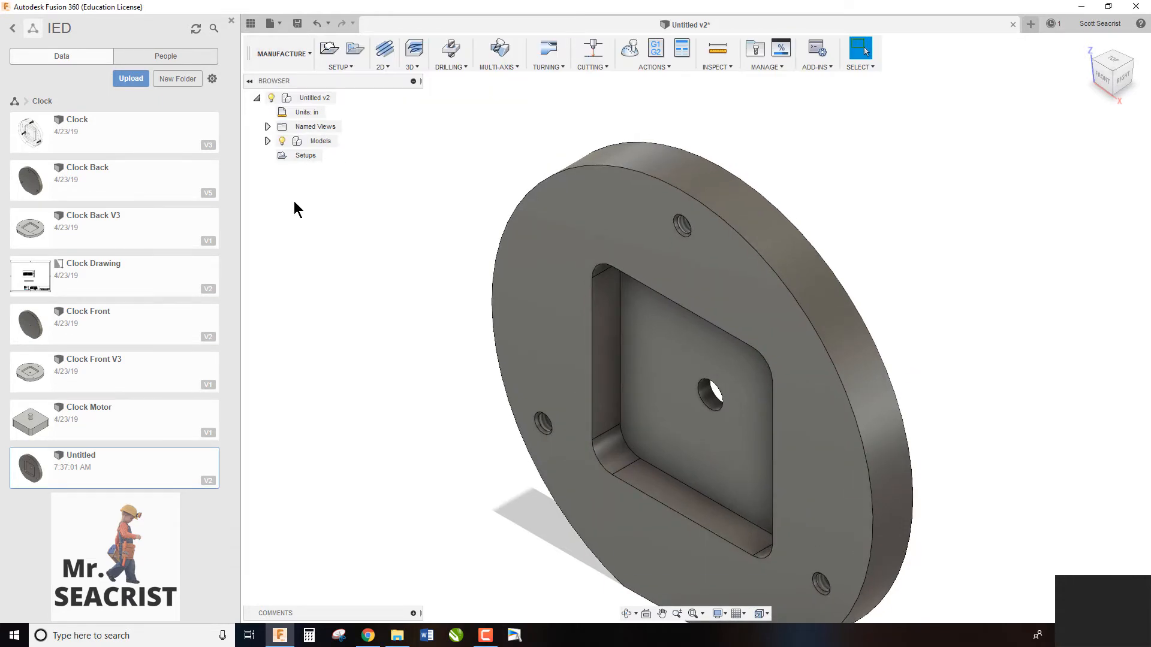
# Open the CAM tool library and look in the Downloads folder for tool library files to import into the local libraries
pyautogui.click(773, 70)
pyautogui.click(774, 91)
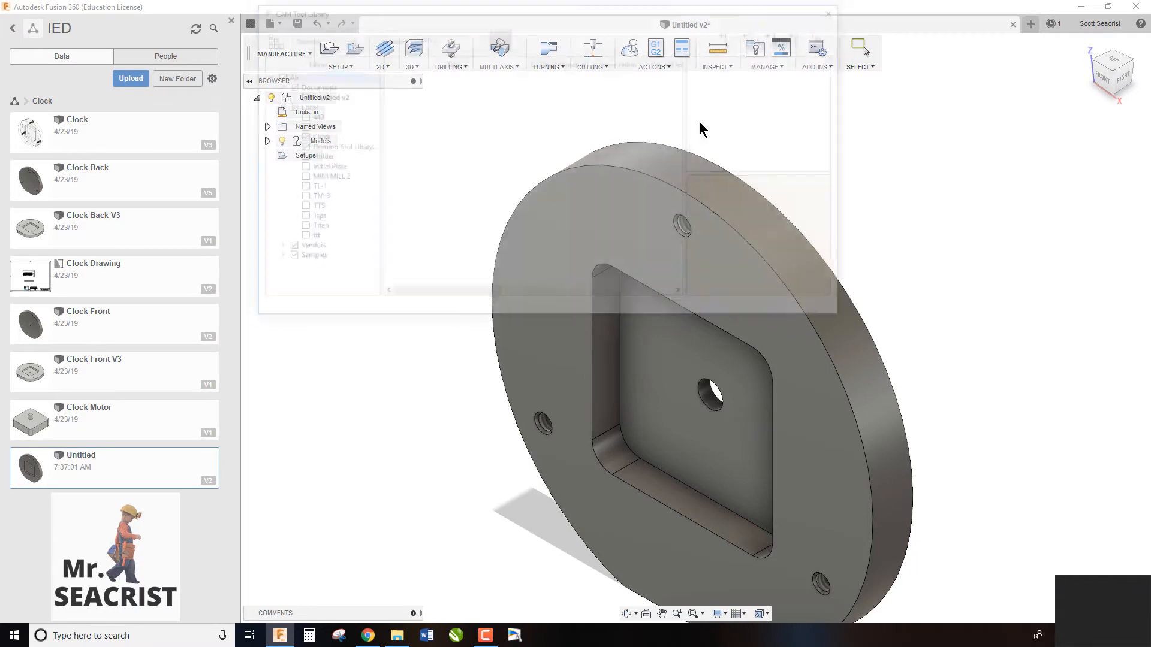
pyautogui.rightClick(298, 107)
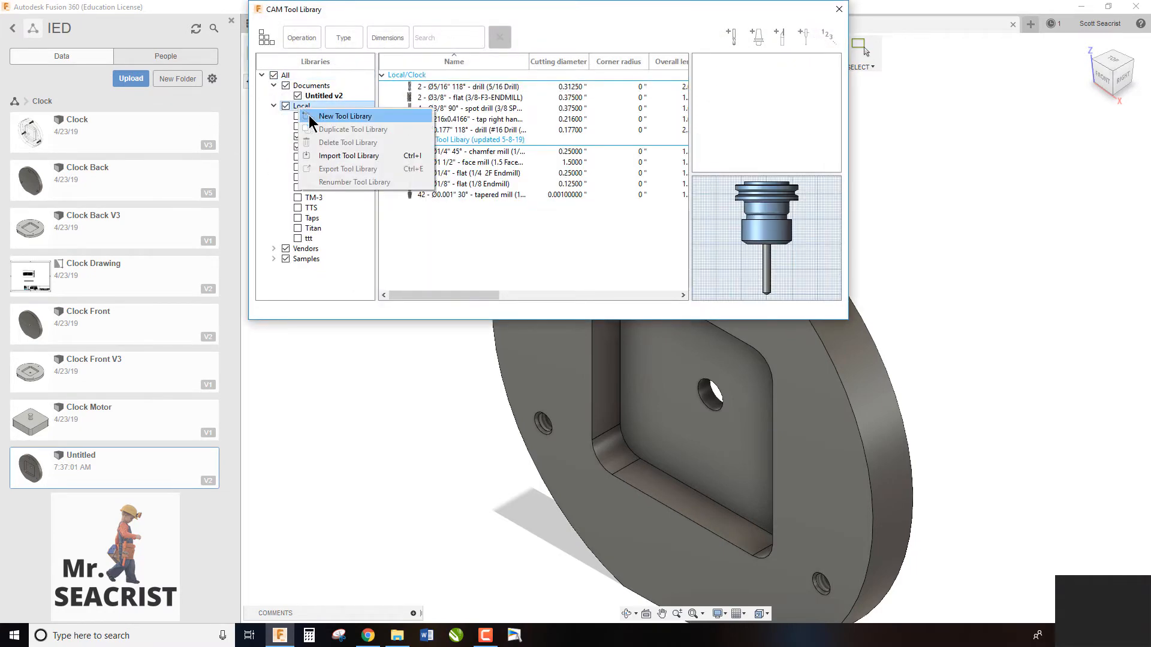
pyautogui.click(336, 156)
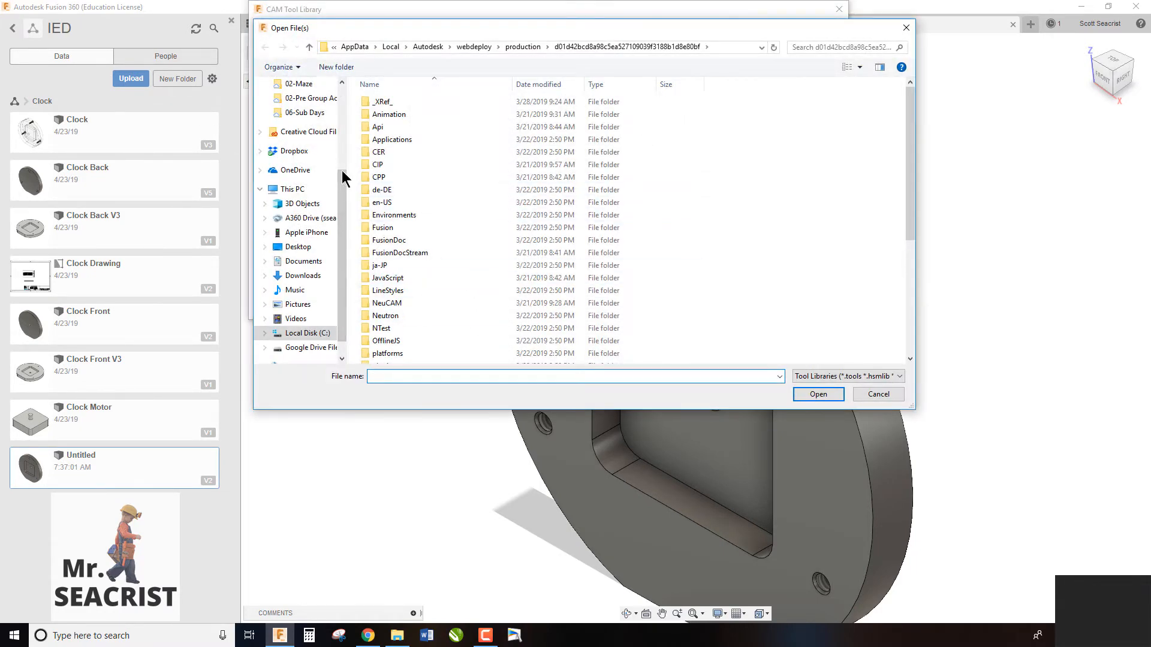
pyautogui.scroll(3, 336, 186)
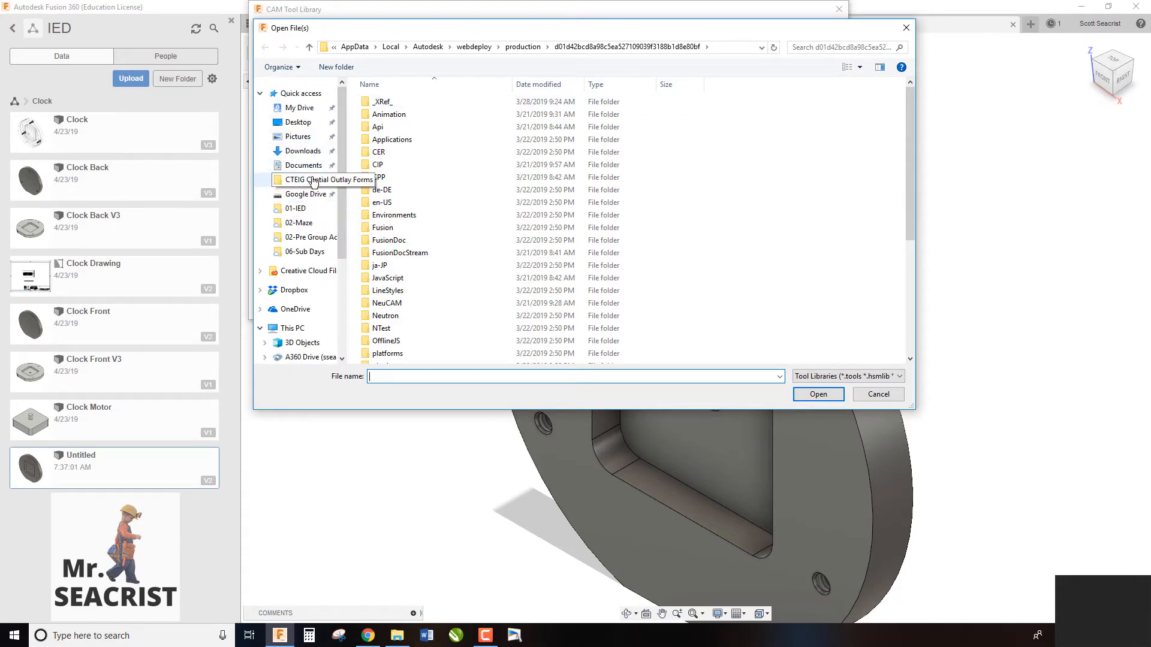
pyautogui.click(298, 150)
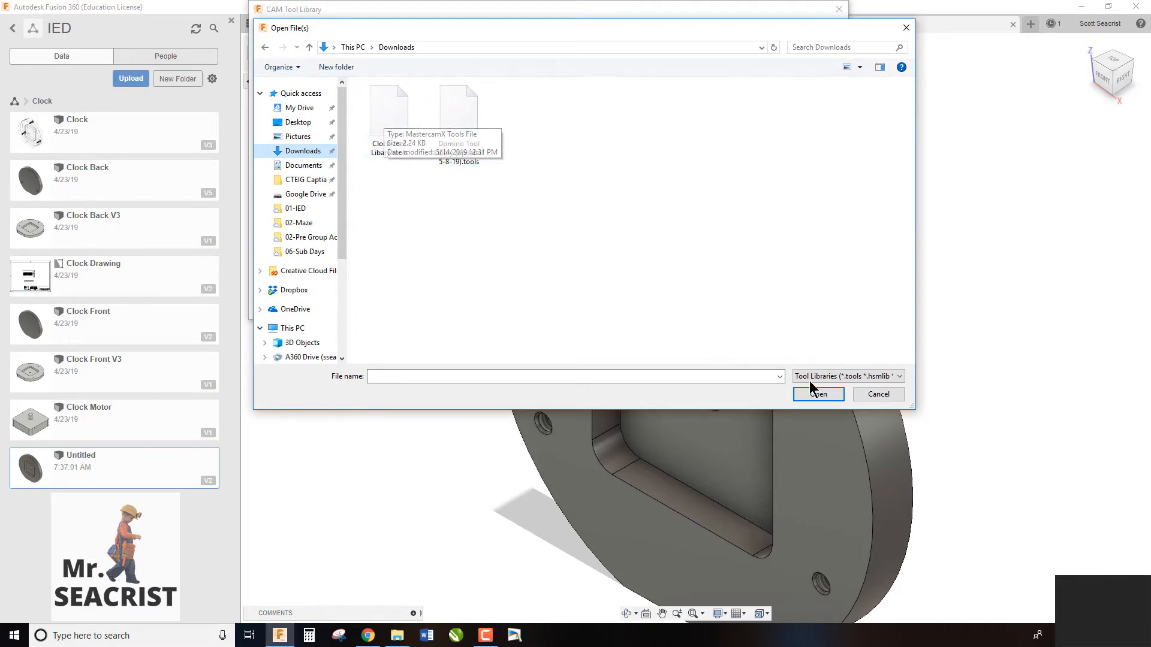
pyautogui.click(886, 395)
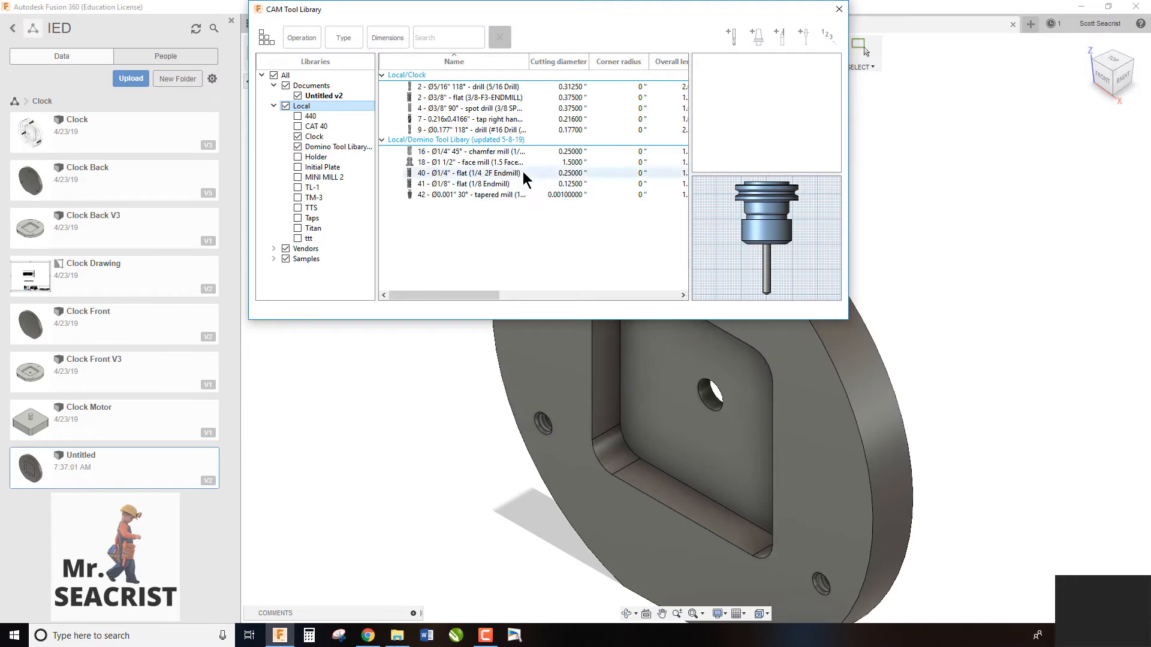
pyautogui.click(839, 9)
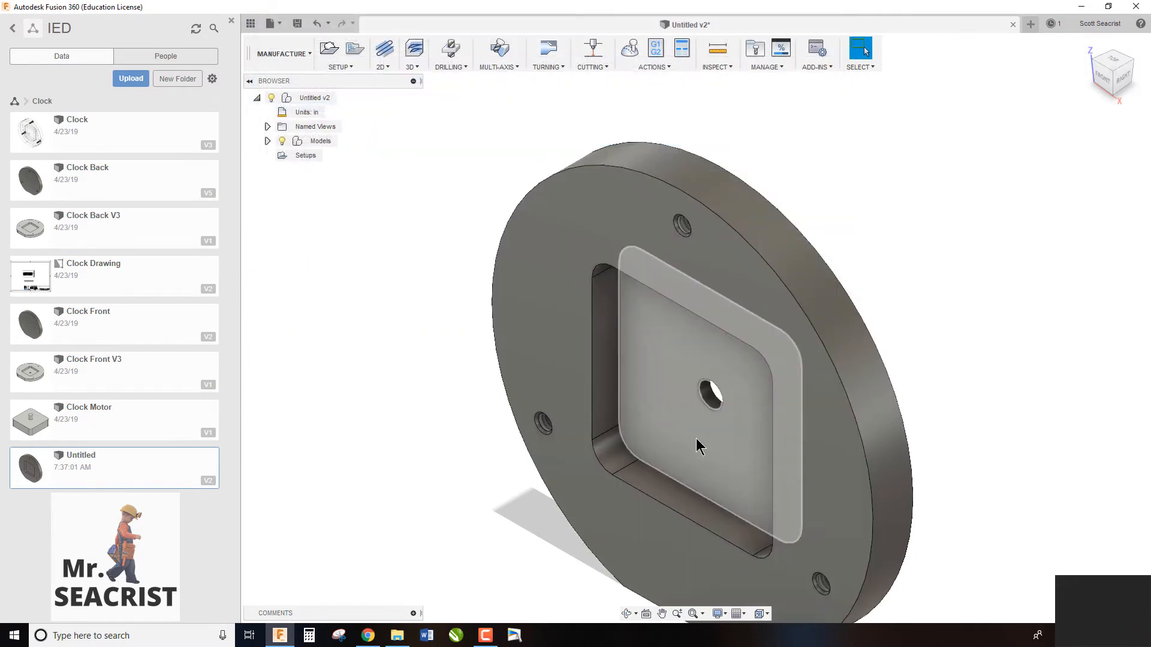
# Start a new milling setup with a fixed size cylinder stock, 4.75 in in diameter and 0.5 in long
pyautogui.click(329, 53)
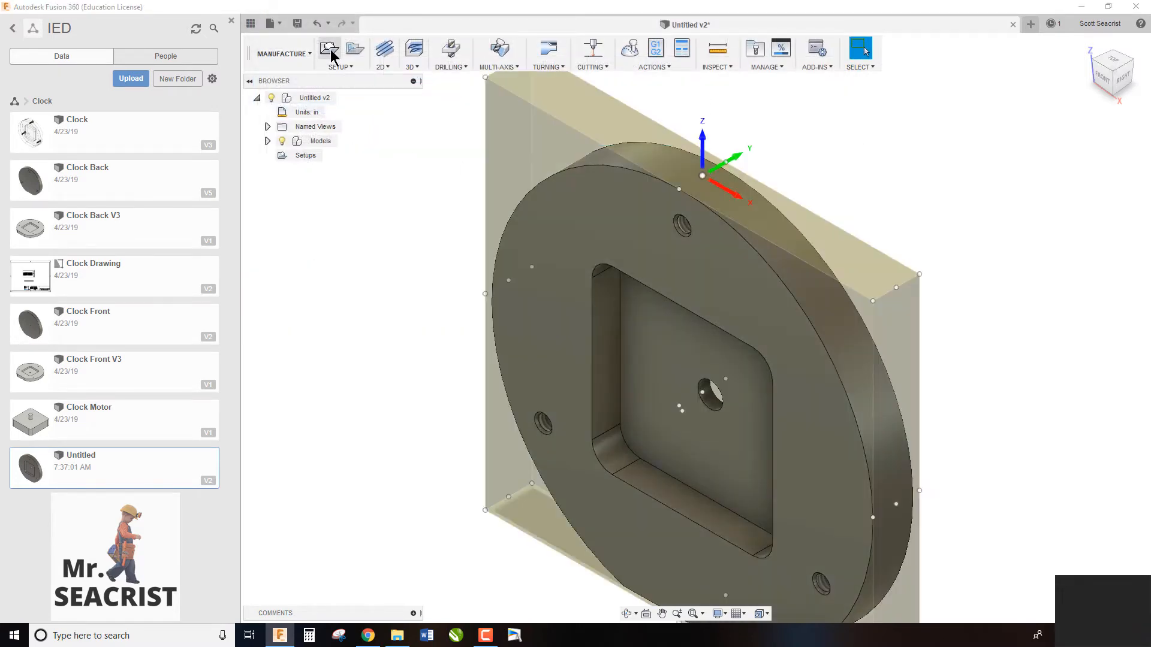
pyautogui.click(1092, 81)
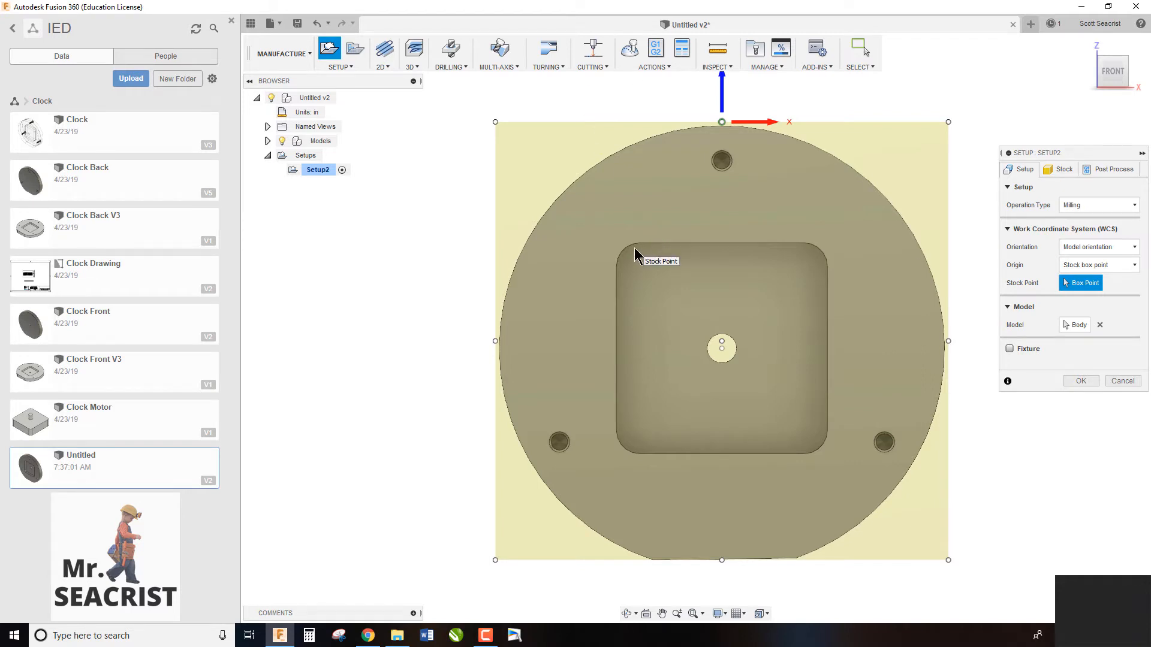
pyautogui.click(1063, 169)
pyautogui.click(1093, 207)
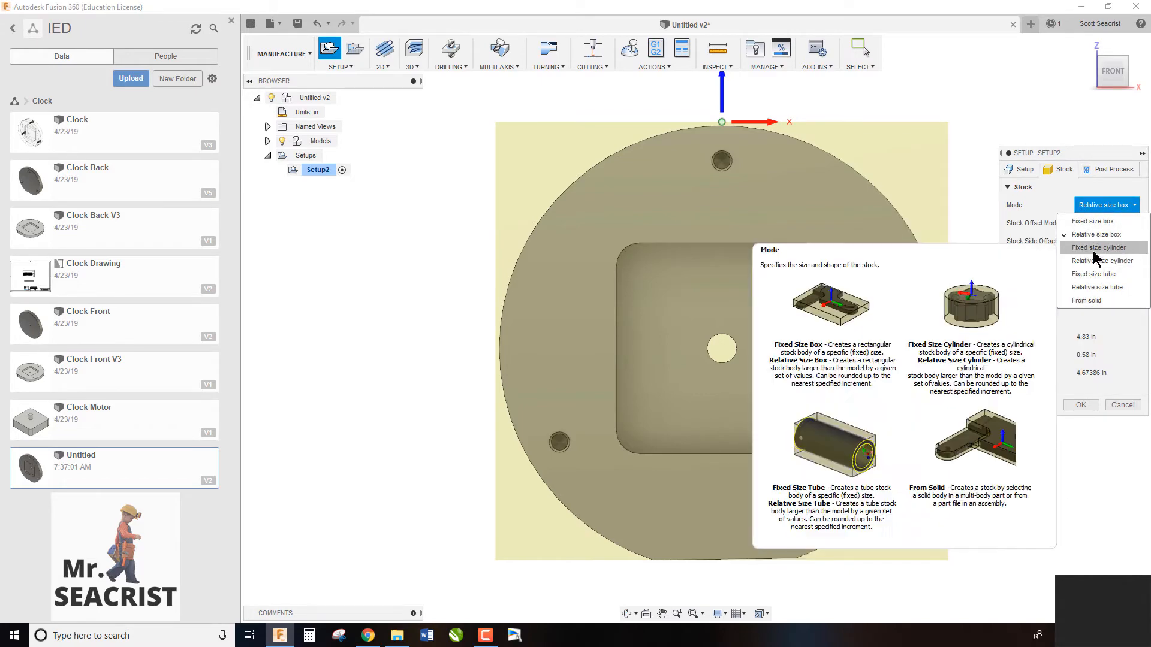
pyautogui.click(1098, 247)
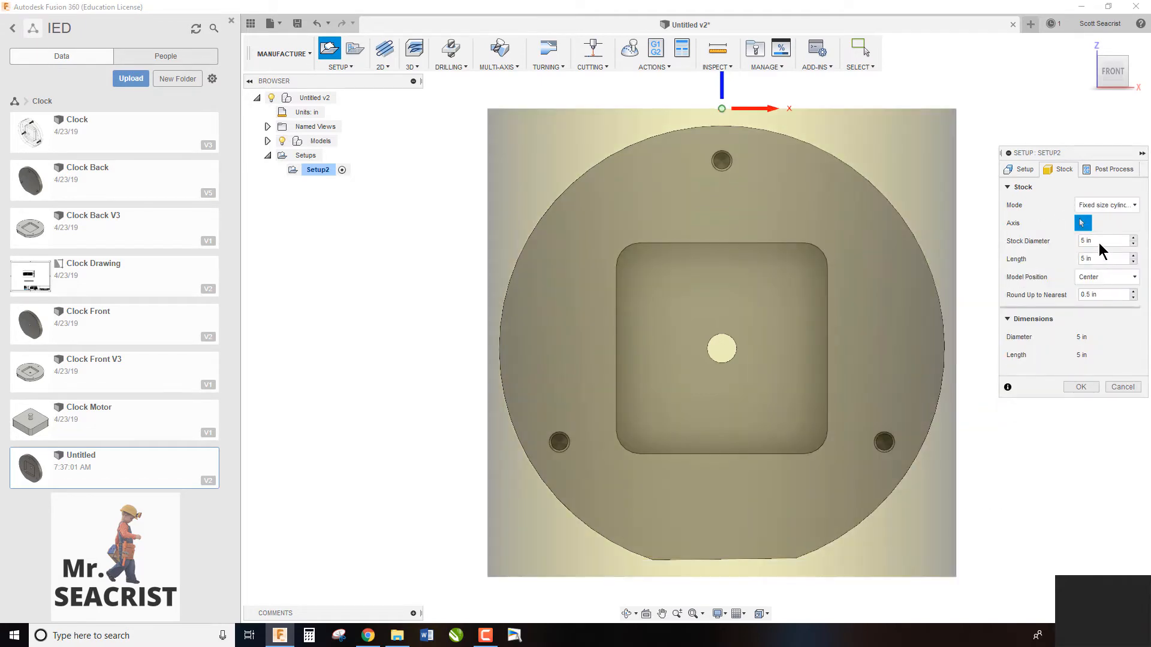
pyautogui.click(1099, 240)
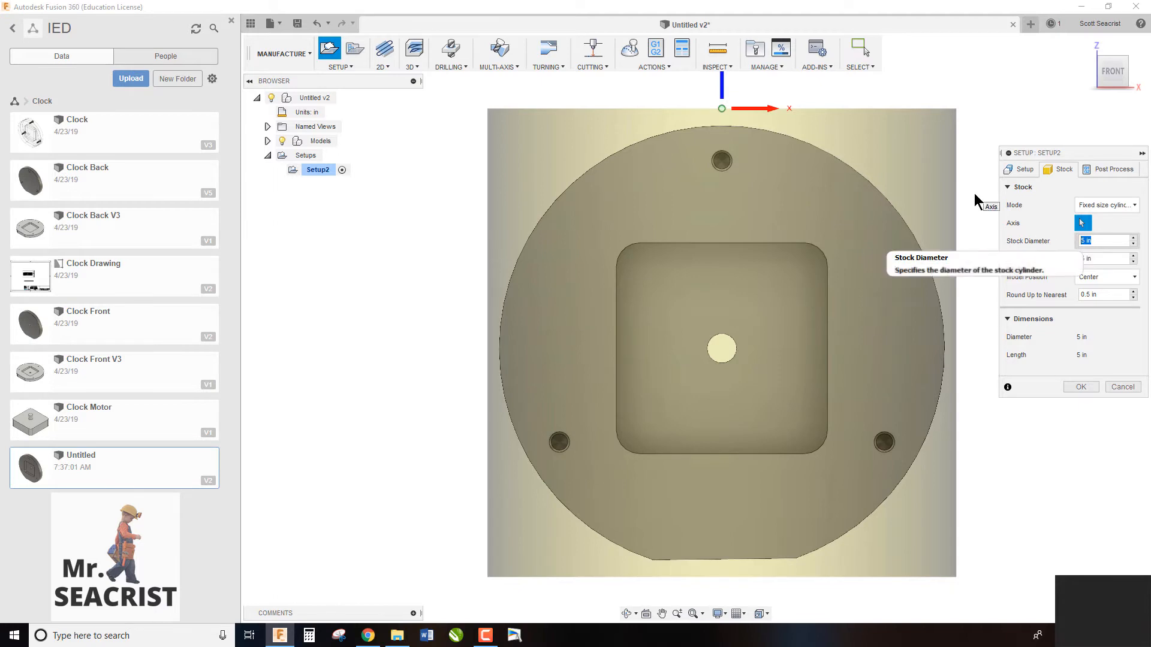
pyautogui.write('4.75')
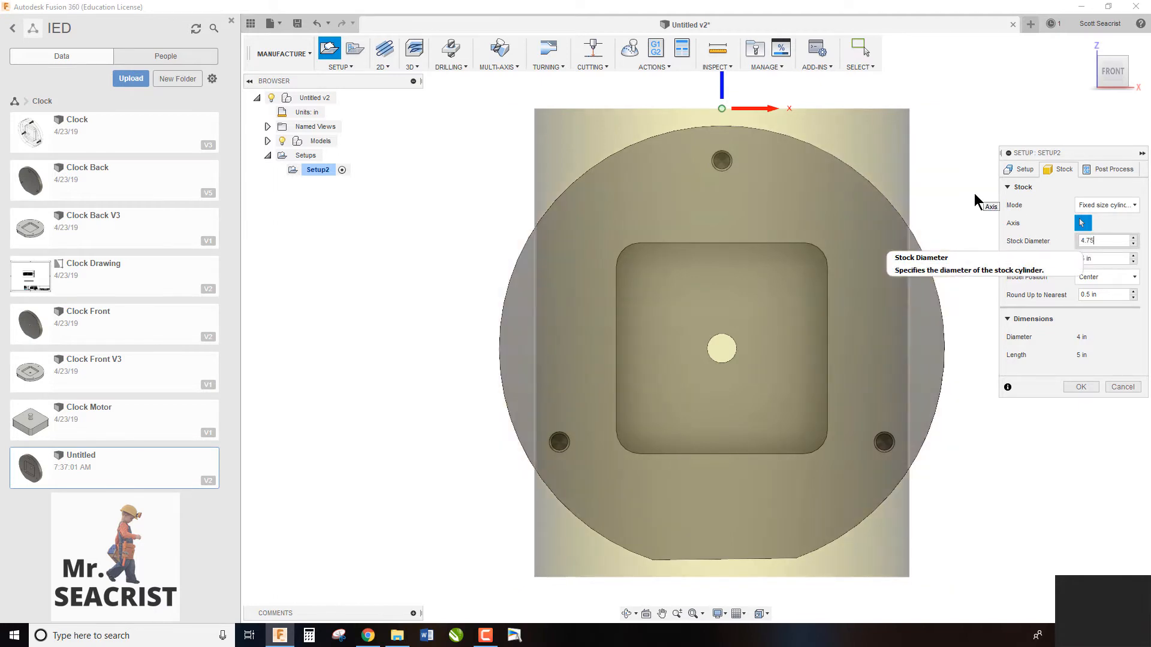
pyautogui.moveTo(1121, 257); pyautogui.dragTo(1069, 254)
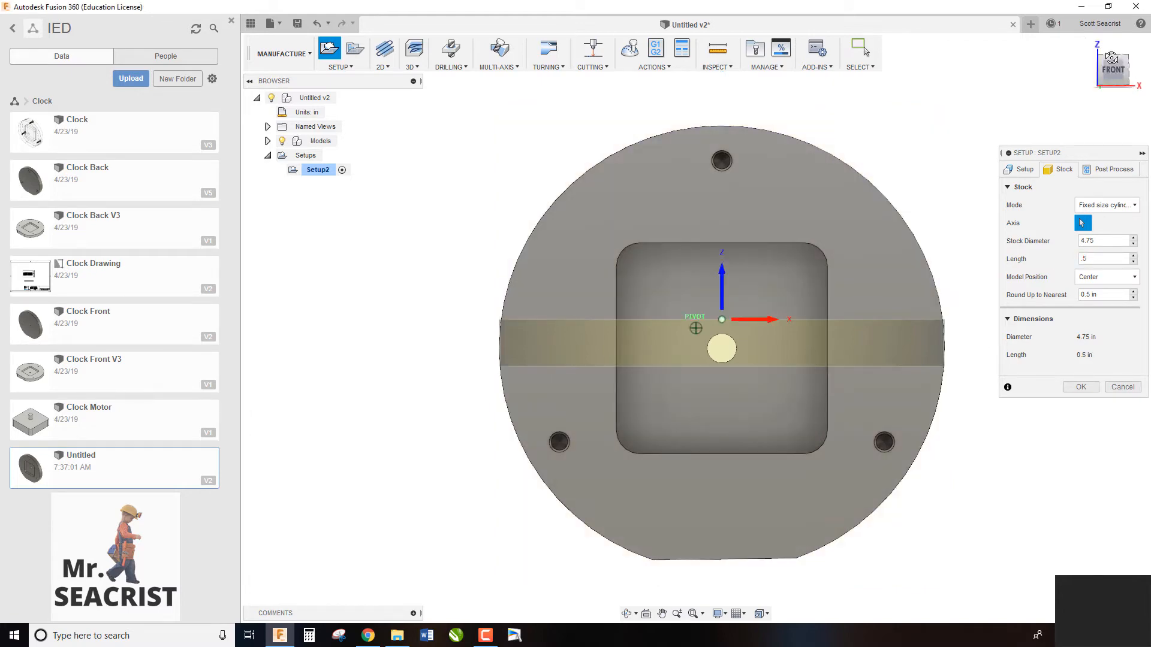
# Align the stock cylinder's axis to the disc's outer curved face and place the origin at the stock's pocket-side centre point
pyautogui.moveTo(1112, 59)
pyautogui.mouseDown()
pyautogui.moveTo(1095, 69)
pyautogui.moveTo(1105, 69)
pyautogui.mouseUp()
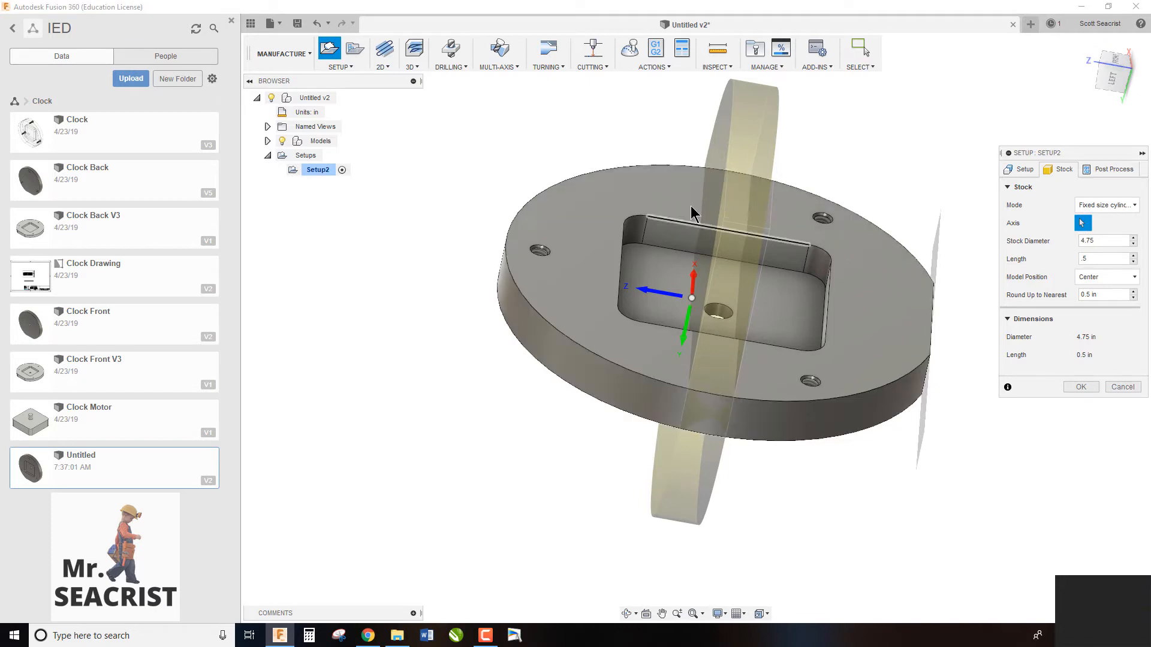
pyautogui.click(611, 381)
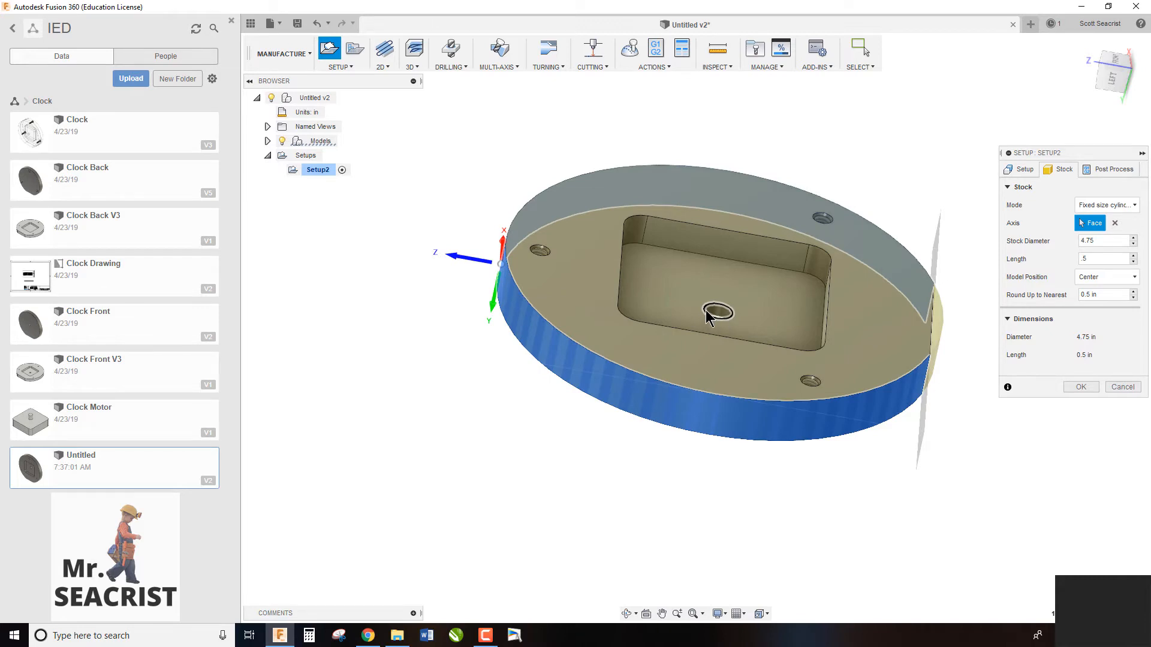
pyautogui.click(1024, 169)
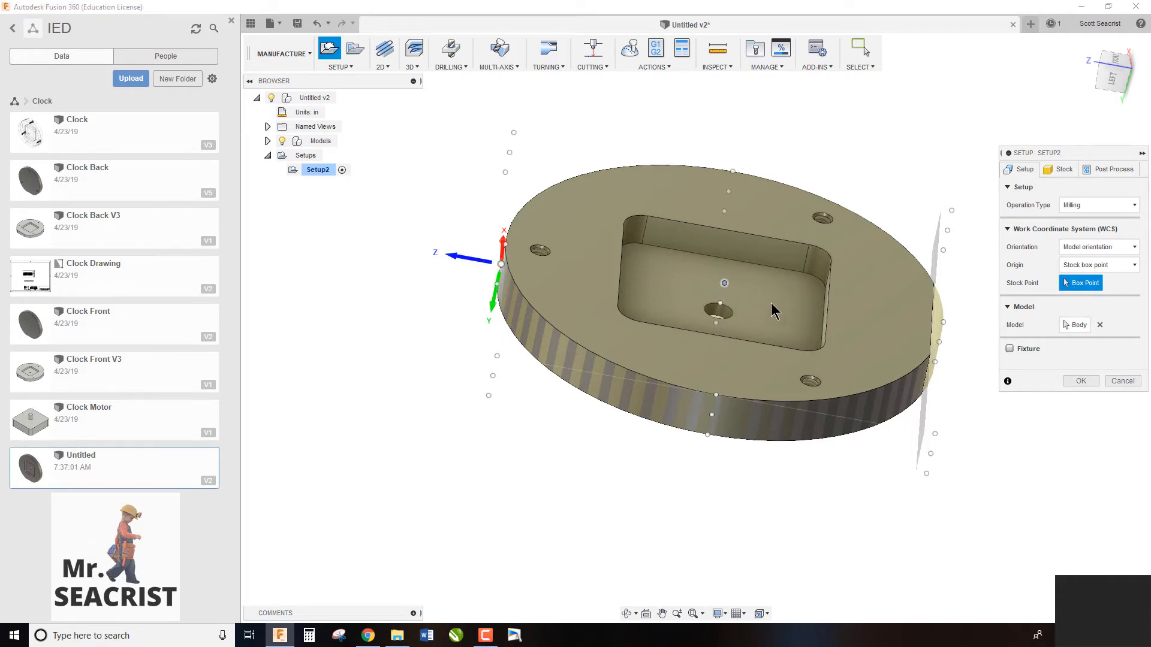
pyautogui.click(724, 284)
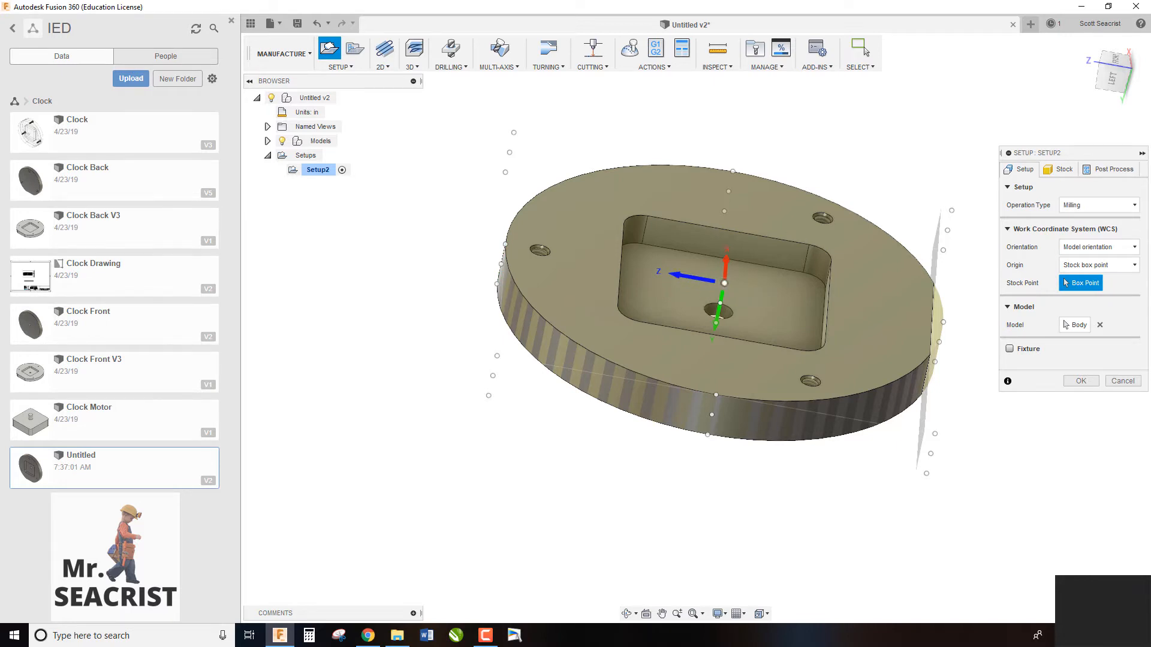
# Orient the work coordinate system by Z and X axes, using a pocket depth edge for Z and a straight pocket rim edge for X
pyautogui.click(1134, 247)
pyautogui.click(1112, 276)
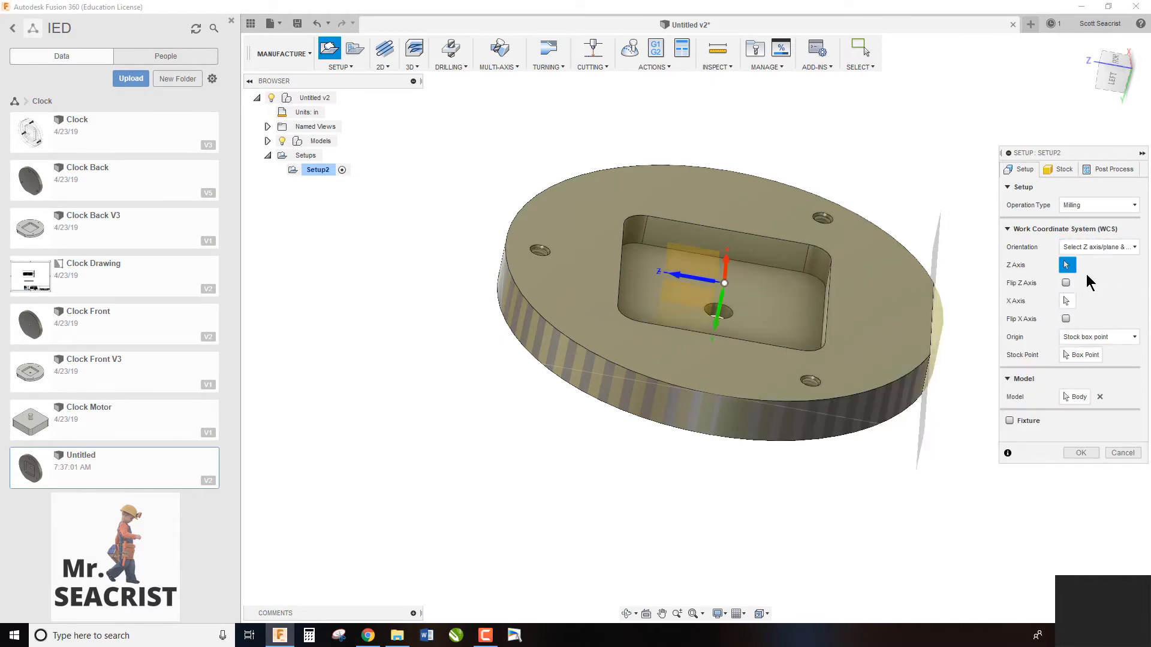
pyautogui.click(645, 235)
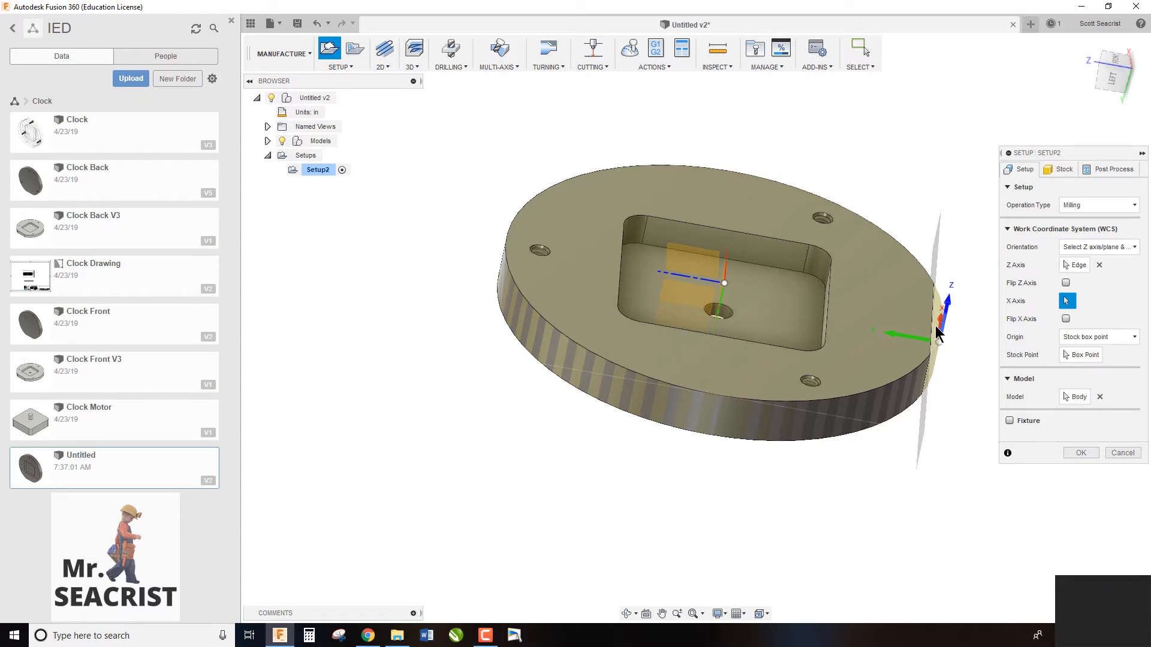
pyautogui.click(1117, 61)
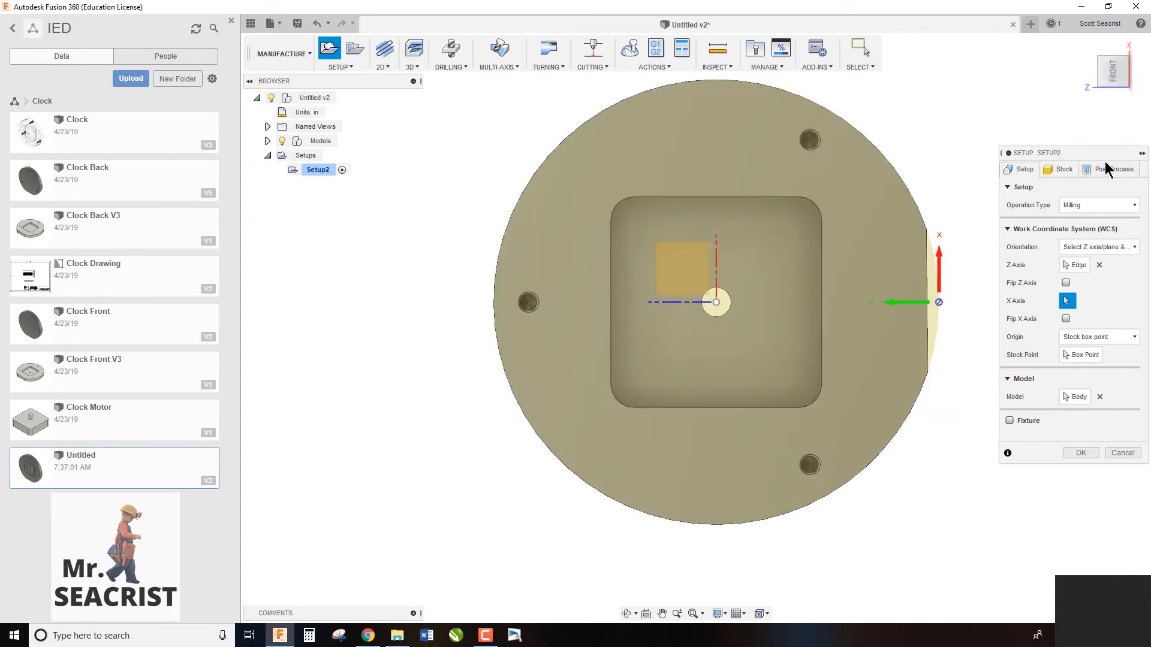
pyautogui.moveTo(1112, 68); pyautogui.dragTo(1115, 56)
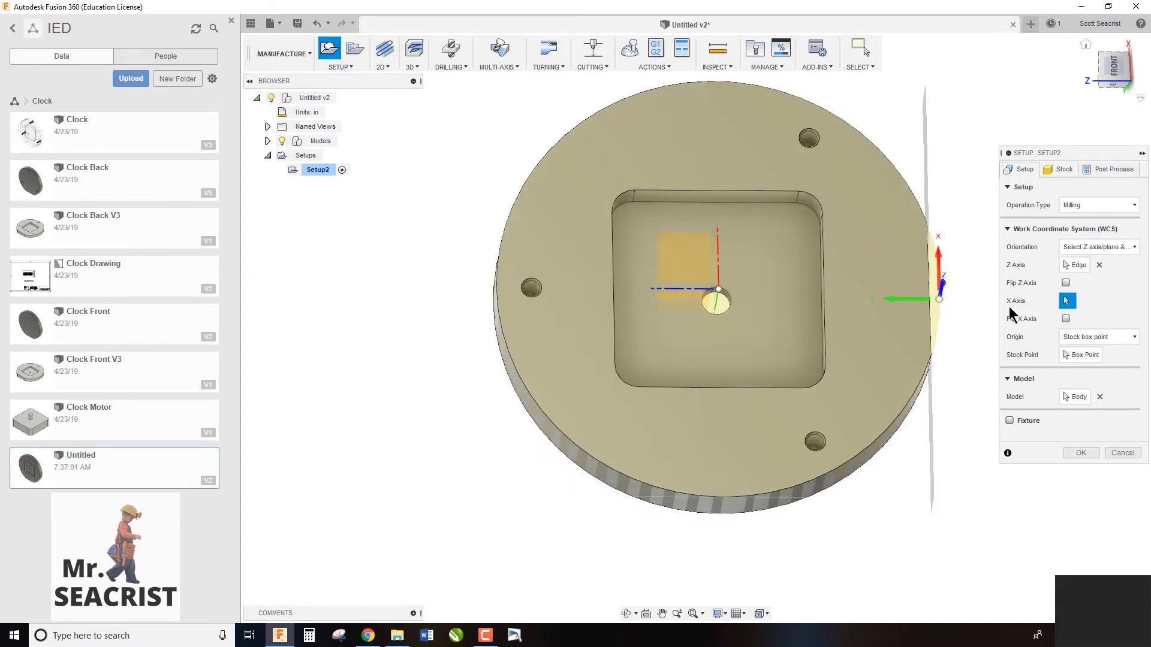
pyautogui.click(729, 192)
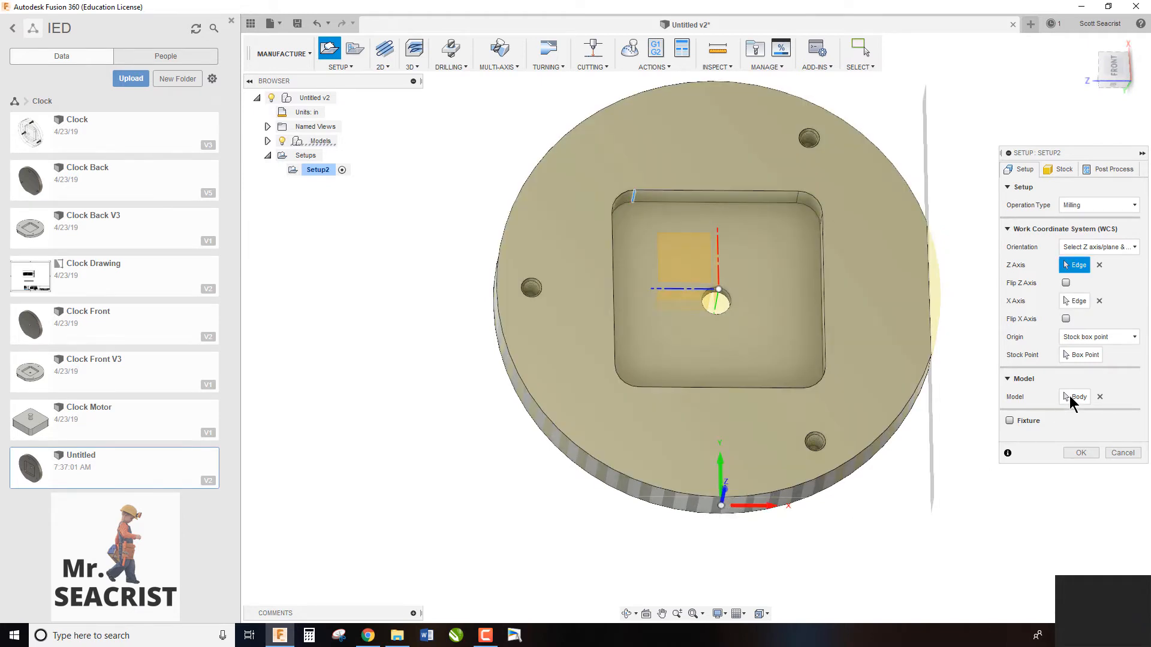
# Place the work coordinate origin at the stock box point in the centre of the stock's pocket-side face
pyautogui.click(1084, 356)
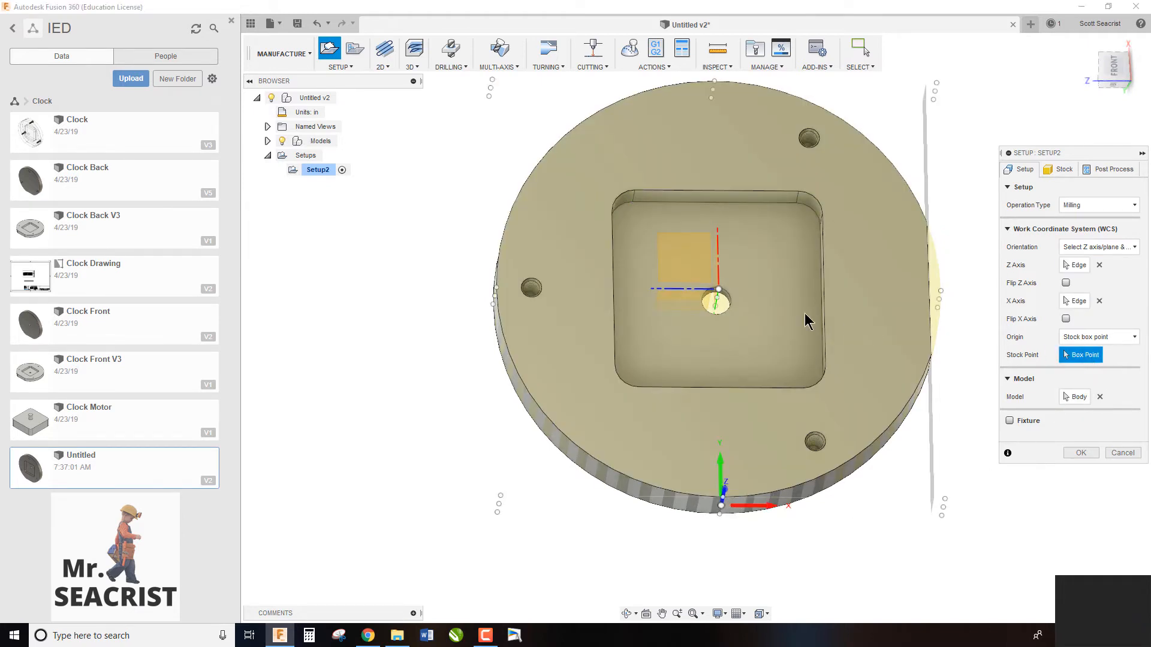
pyautogui.click(718, 290)
pyautogui.click(1080, 39)
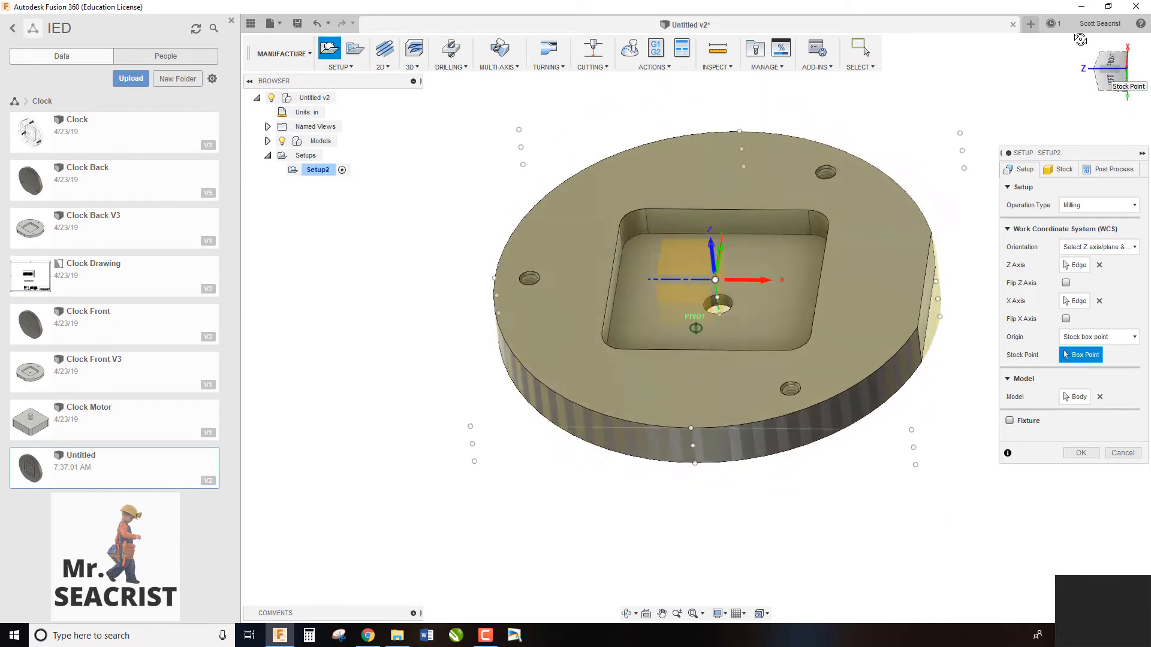
pyautogui.moveTo(1080, 39)
pyautogui.mouseDown()
pyautogui.moveTo(1080, 3)
pyautogui.moveTo(1104, 48)
pyautogui.moveTo(1103, 76)
pyautogui.mouseUp()
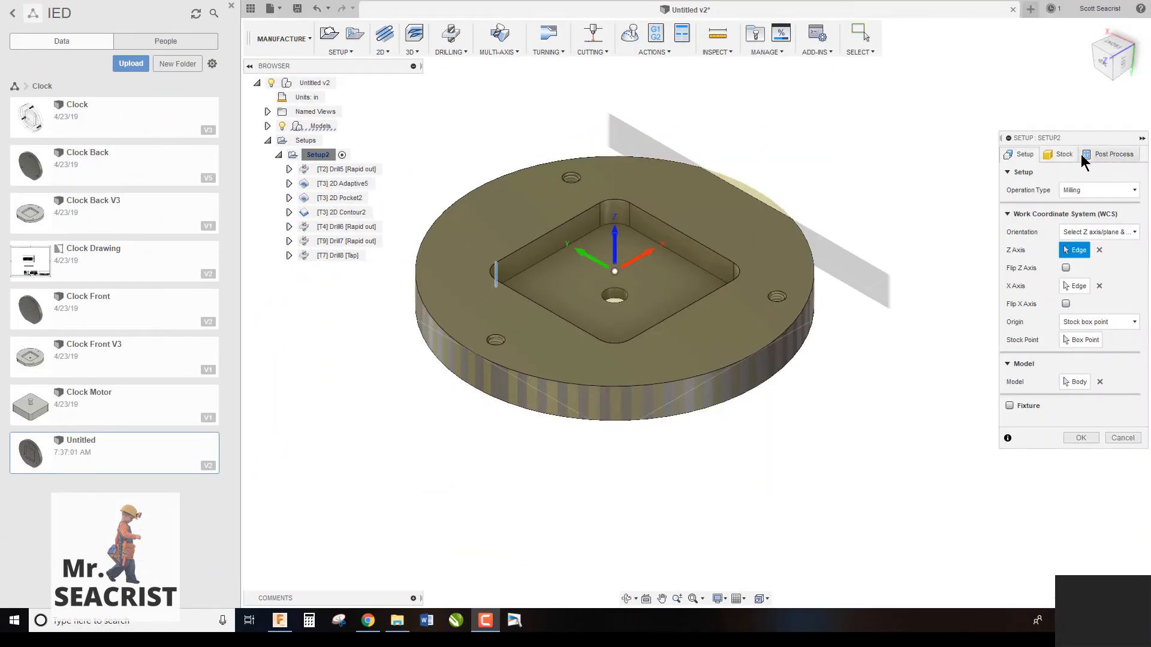
# Set the setup's WCS offset to 3 for post processing and finish the setup
pyautogui.click(1105, 157)
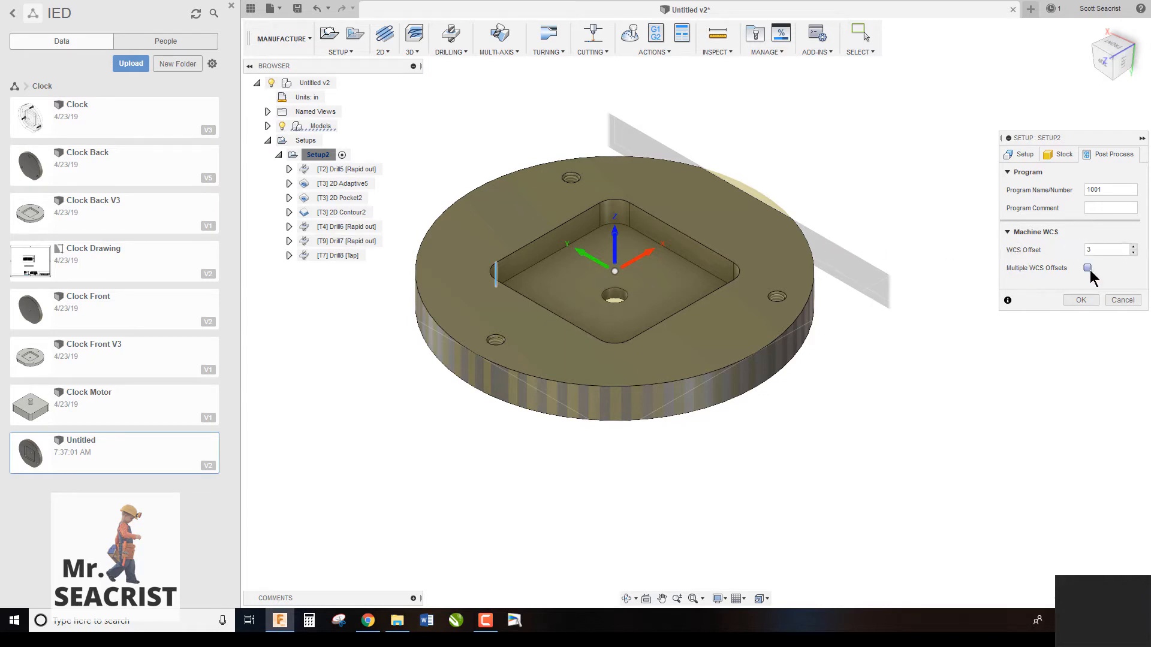
pyautogui.click(1089, 252)
pyautogui.write('3')
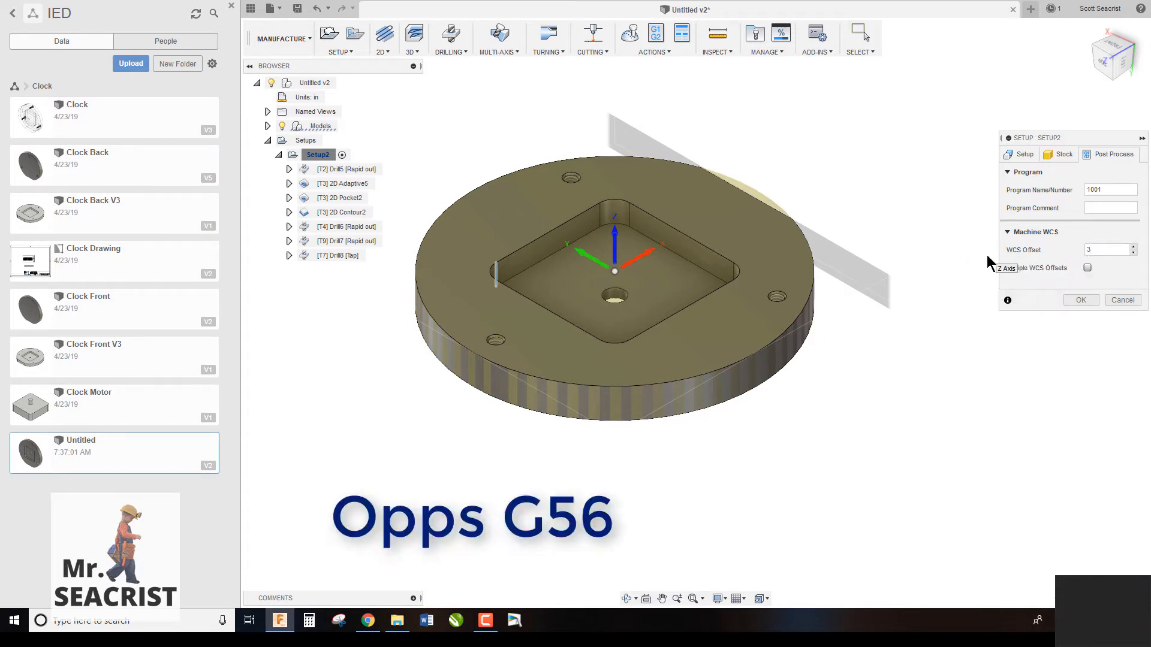
pyautogui.click(1083, 301)
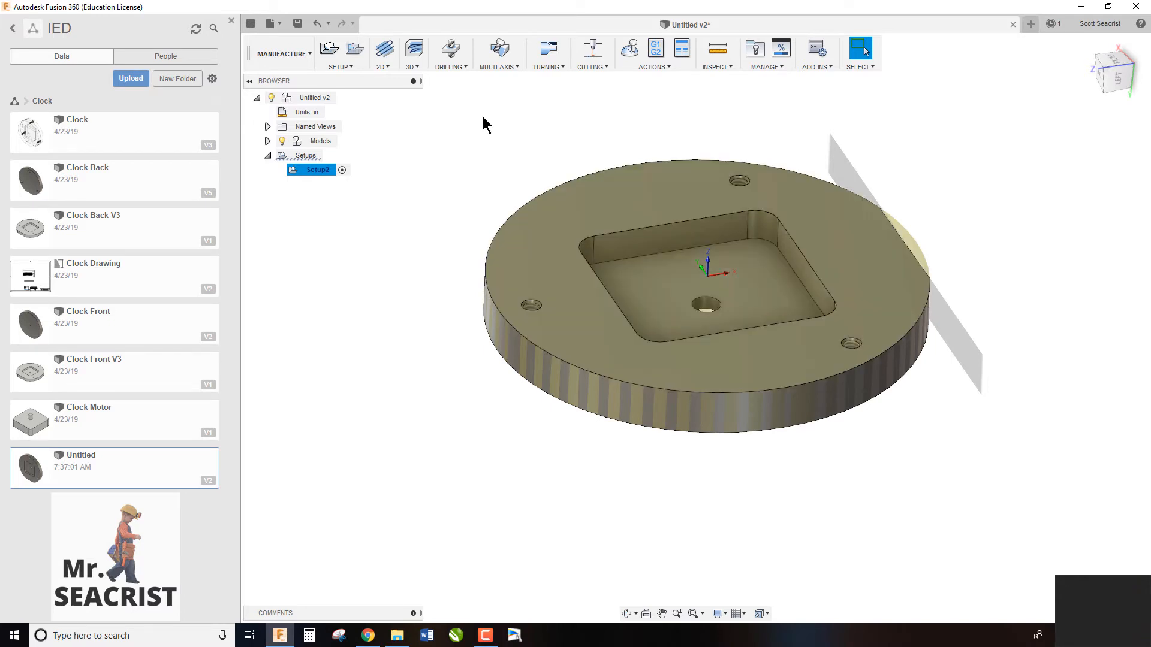
# Start a drilling operation using tool 2, the 5/16" 118° drill, from the local Clock library
pyautogui.click(450, 50)
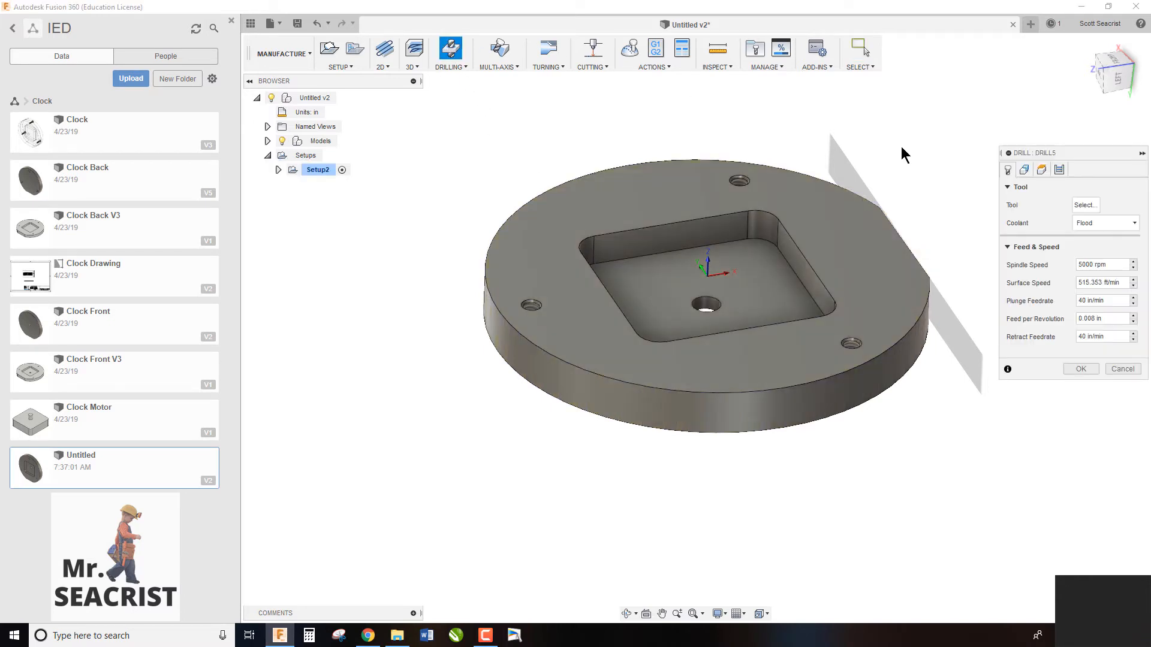
pyautogui.click(1086, 205)
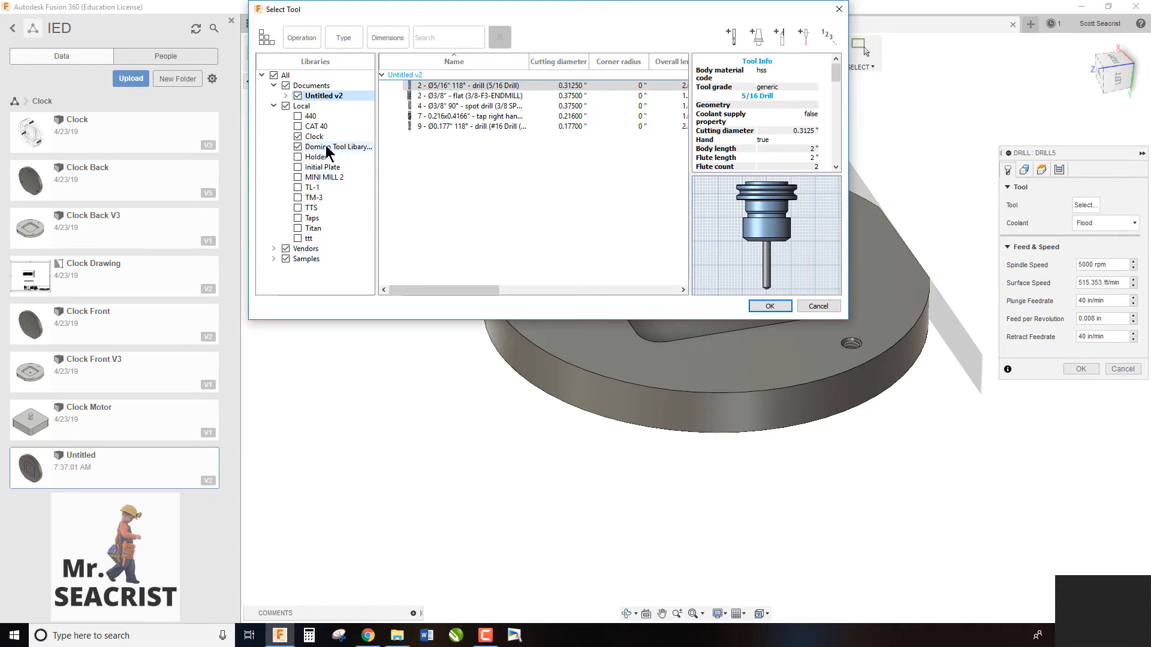
pyautogui.click(329, 136)
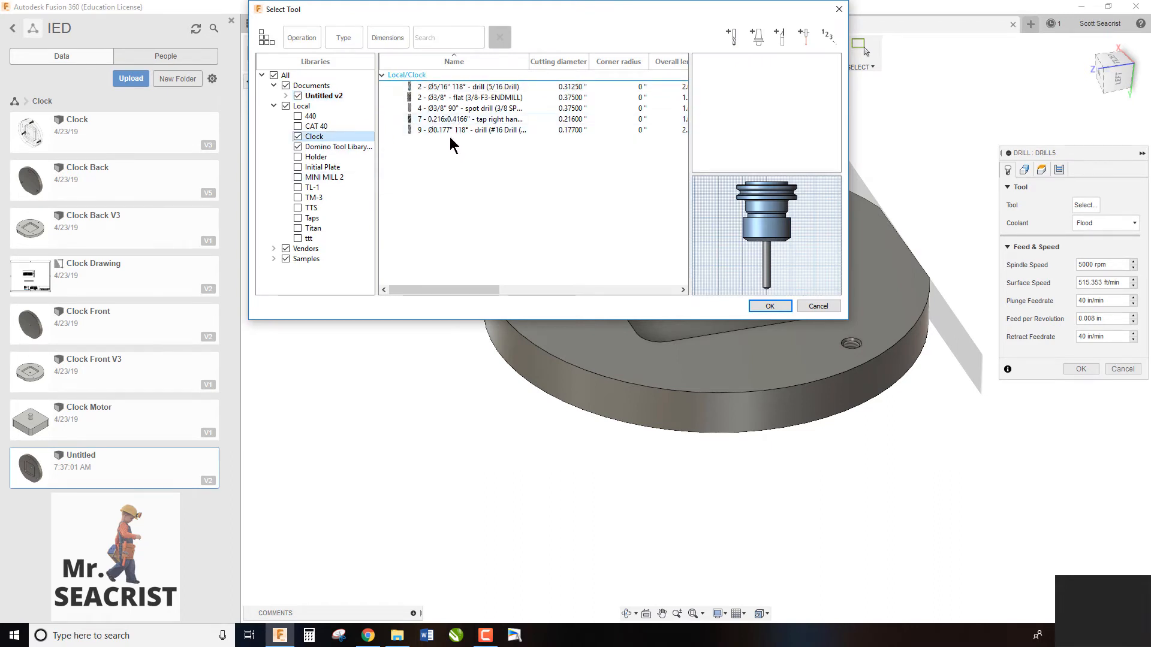
pyautogui.click(461, 88)
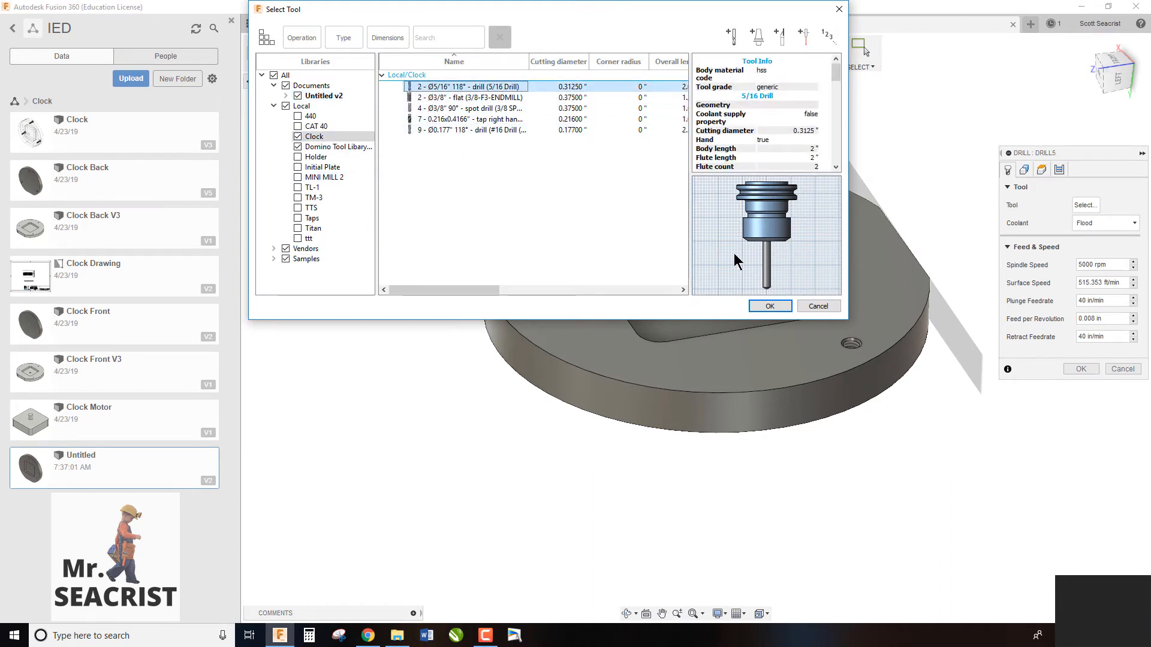
pyautogui.click(771, 306)
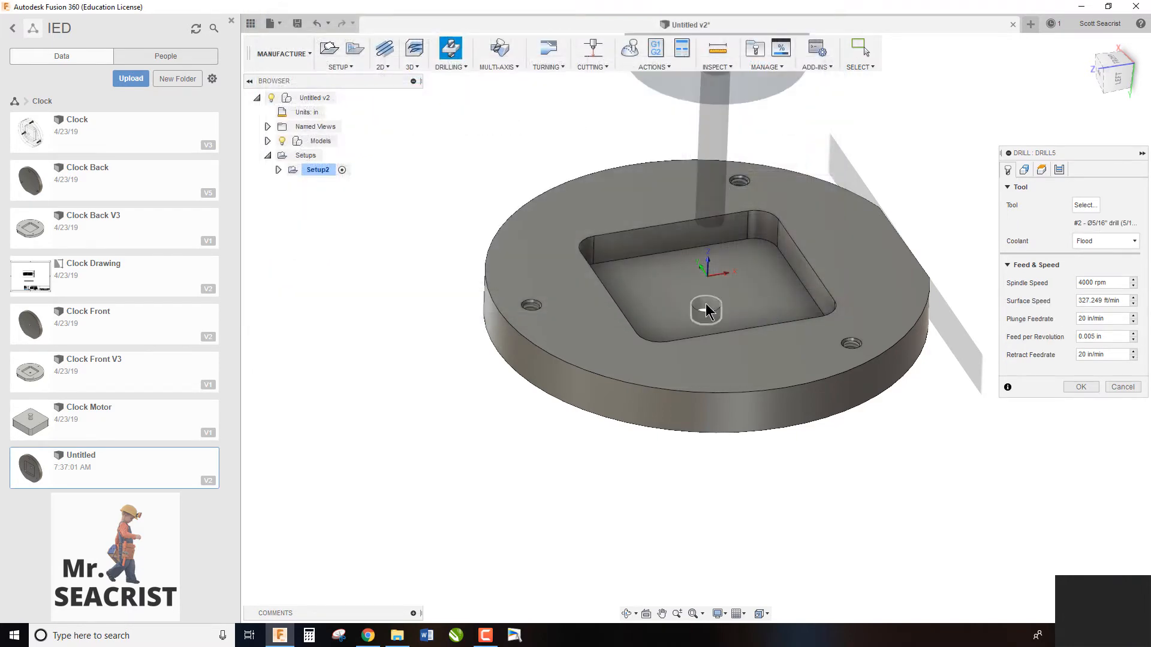
# Target the pocket's central hole and set the drilling operation's top height to start from the stock top
pyautogui.click(1041, 169)
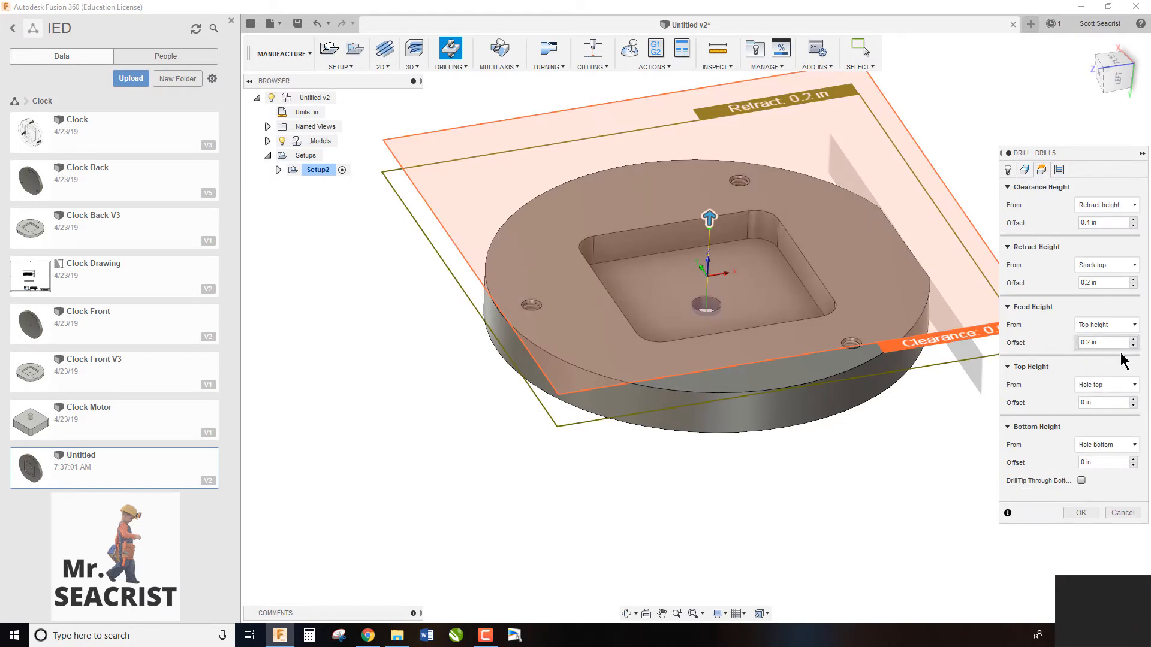
pyautogui.click(1124, 388)
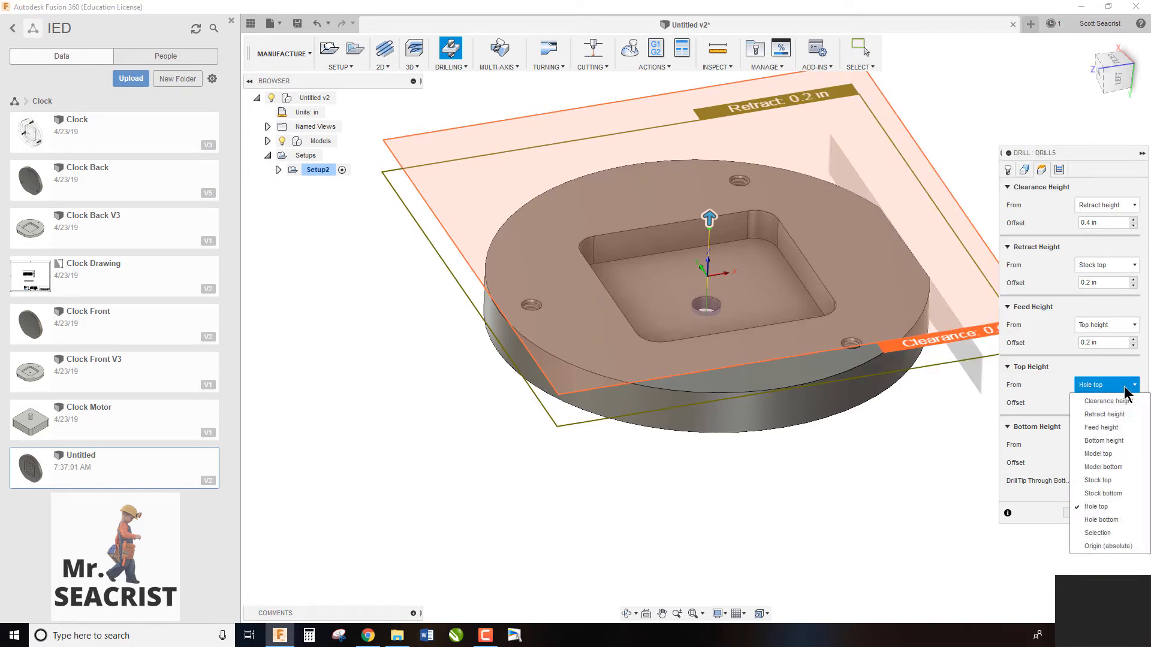
pyautogui.click(1120, 481)
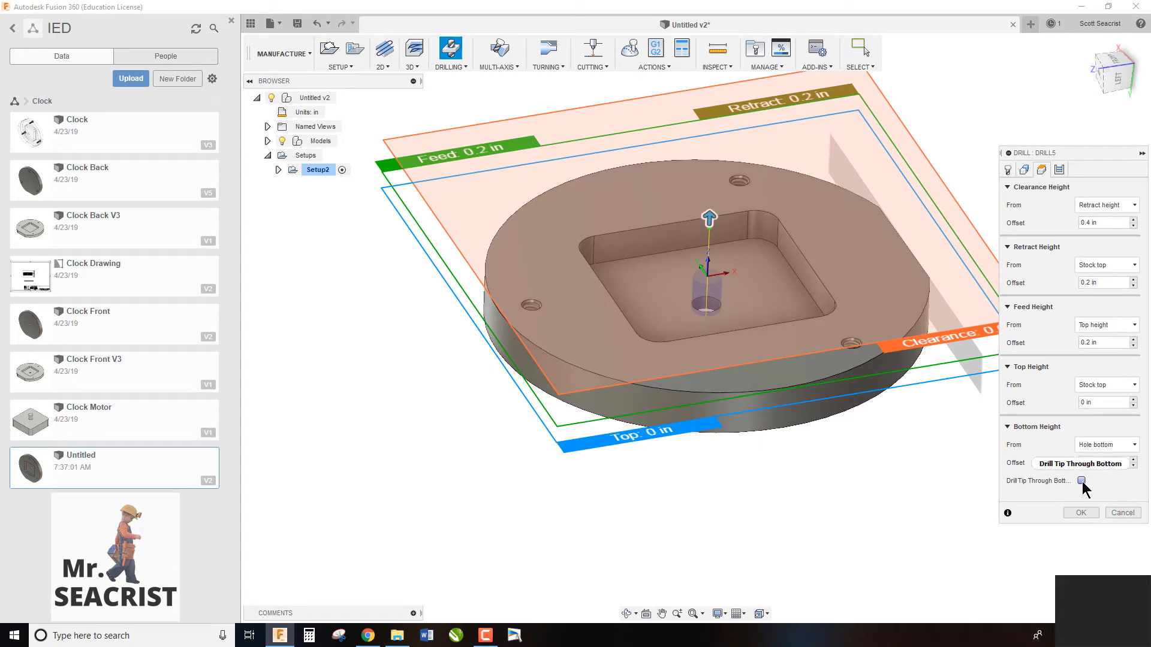
# Send the drill tip through the bottom of the central hole with a 0.025 in break-through depth and generate the toolpath
pyautogui.click(1117, 78)
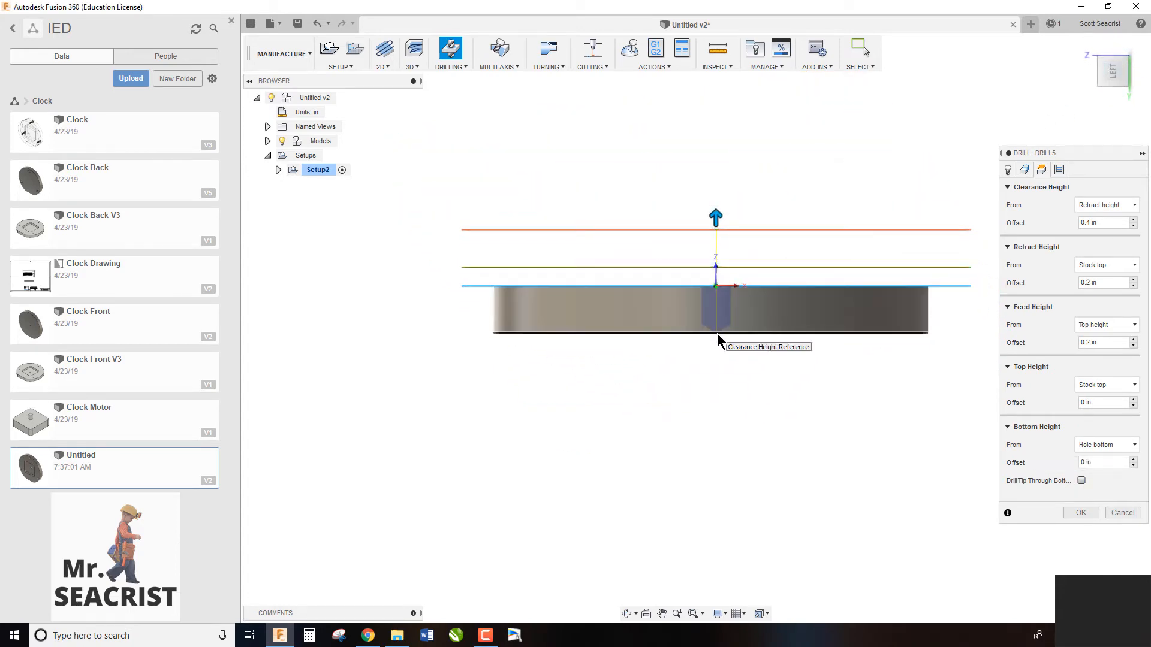
pyautogui.click(1082, 481)
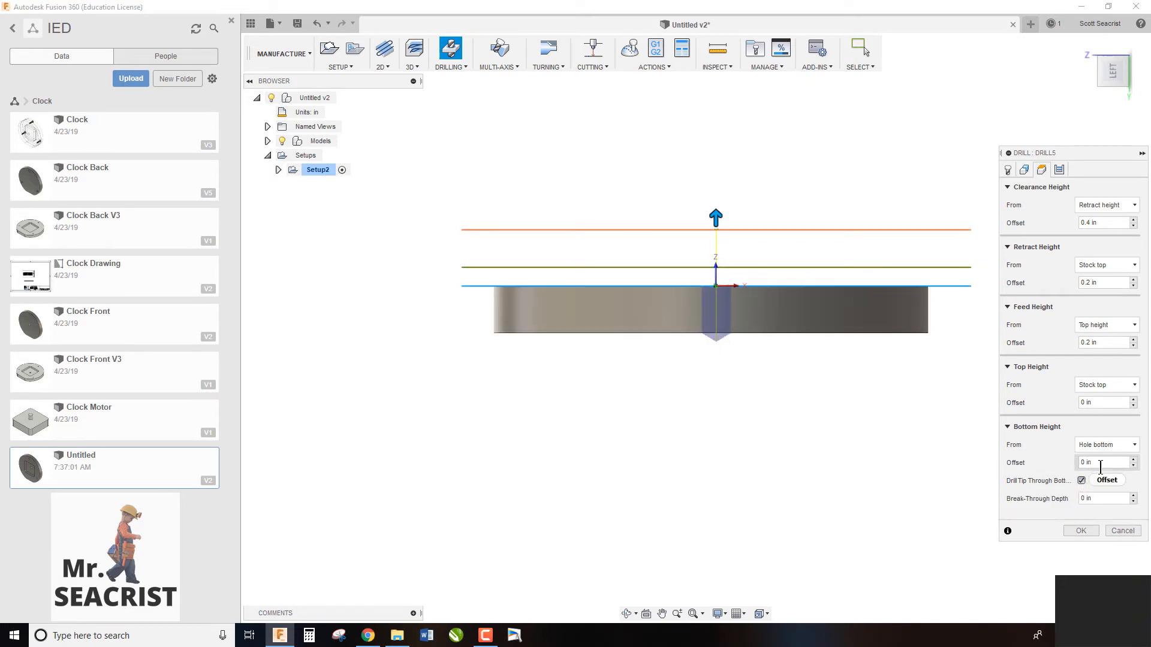
pyautogui.moveTo(1104, 498); pyautogui.dragTo(989, 464)
pyautogui.write('.025')
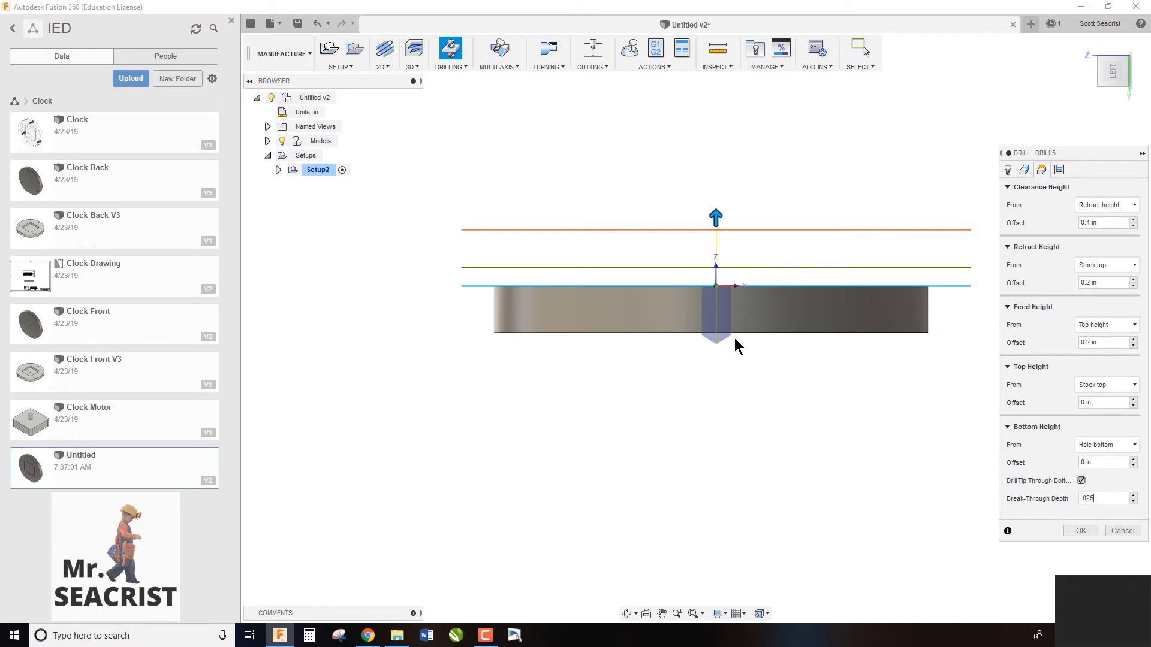
pyautogui.click(1082, 531)
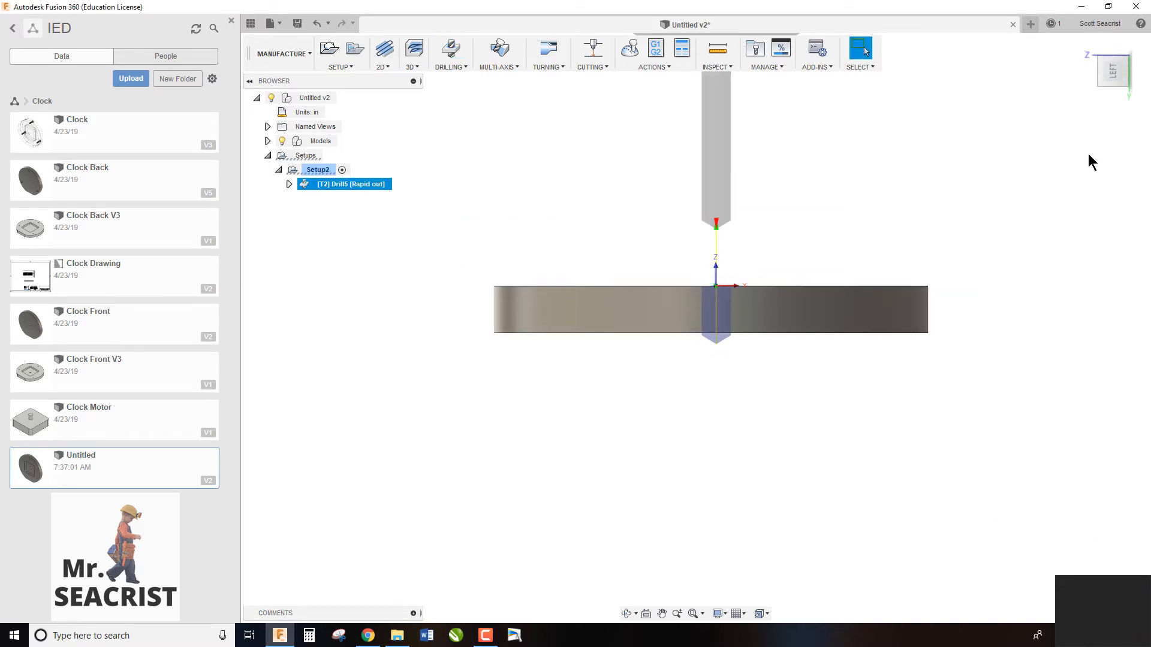
pyautogui.click(1128, 61)
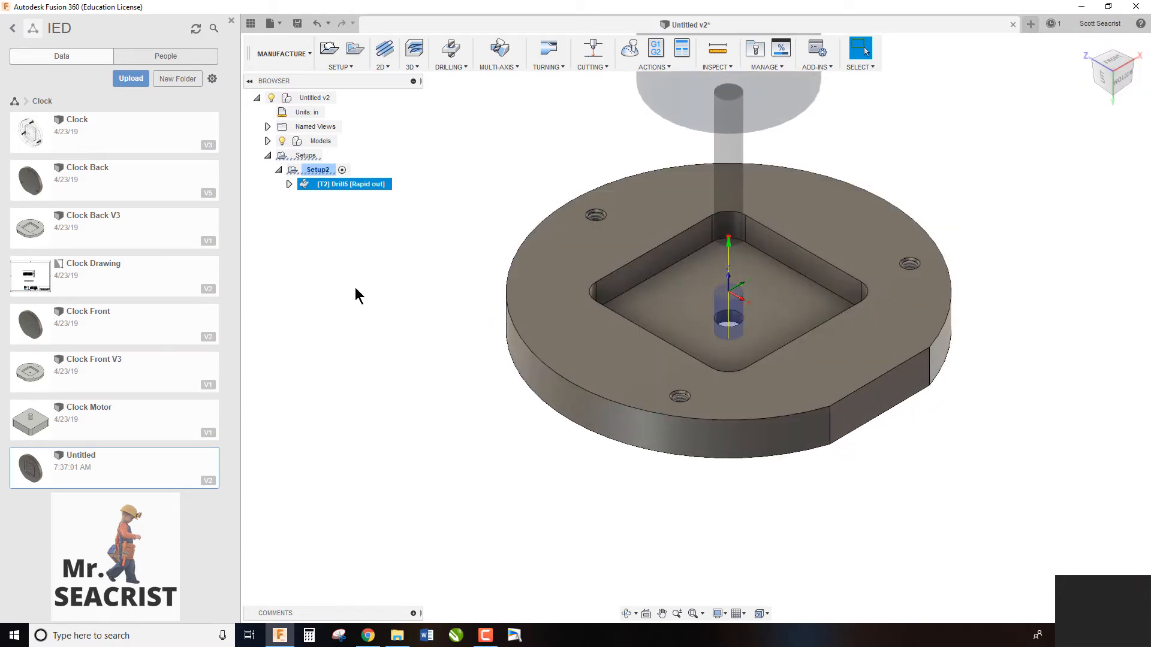
pyautogui.click(356, 295)
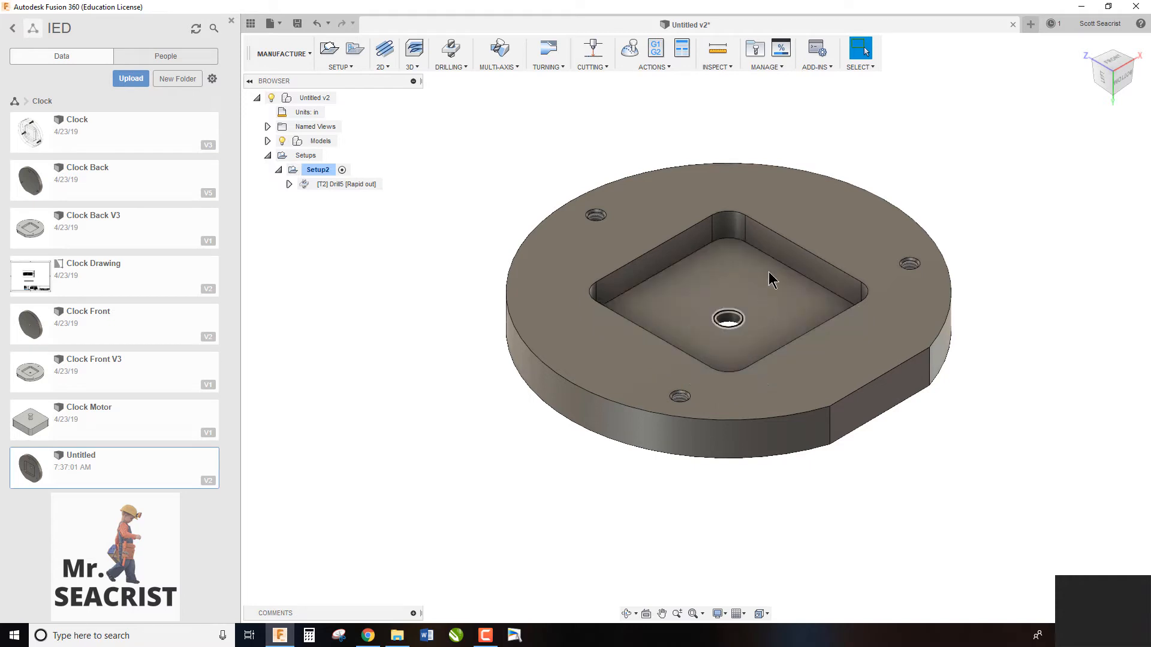
pyautogui.click(381, 67)
pyautogui.click(400, 82)
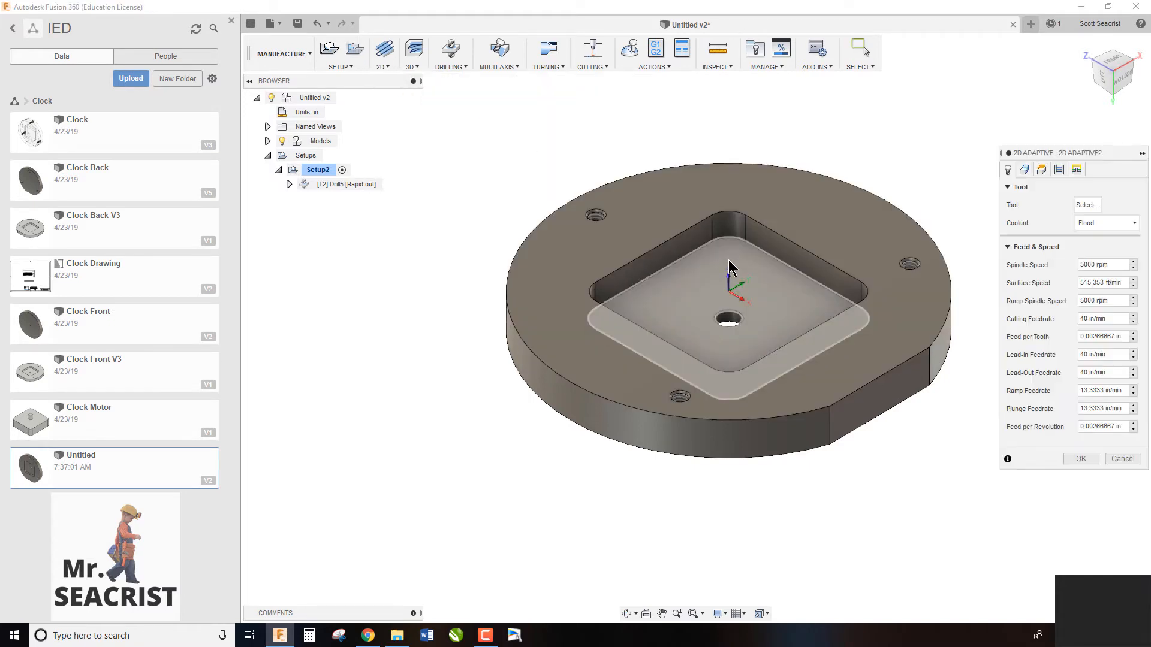
pyautogui.click(728, 260)
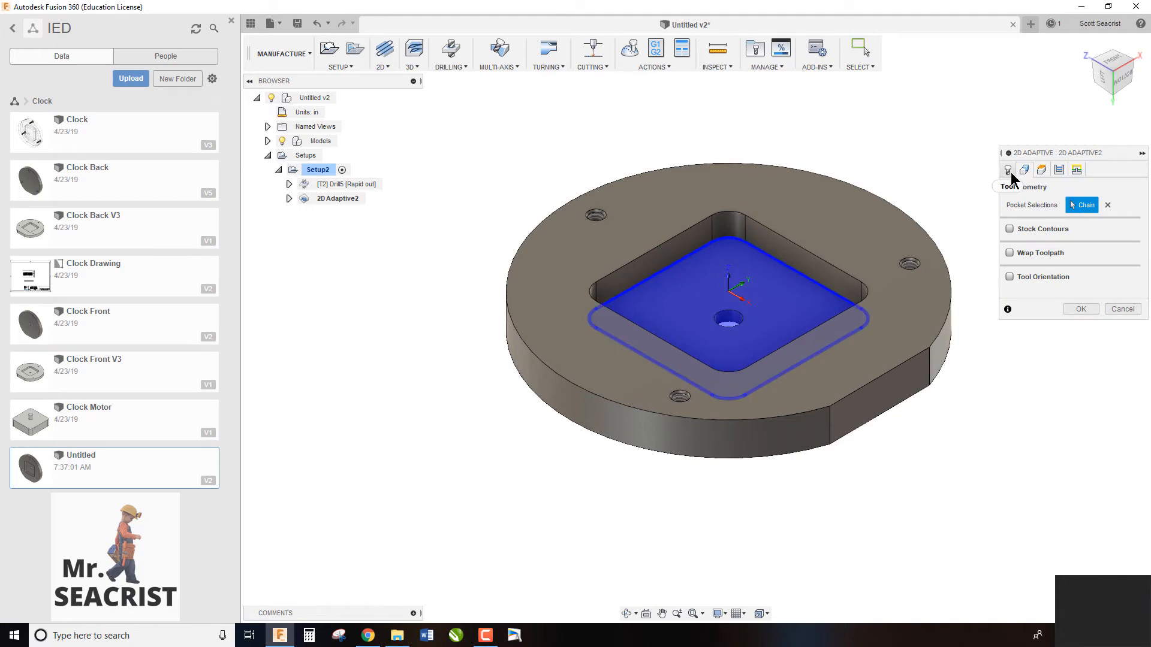
pyautogui.click(1009, 171)
pyautogui.click(1087, 205)
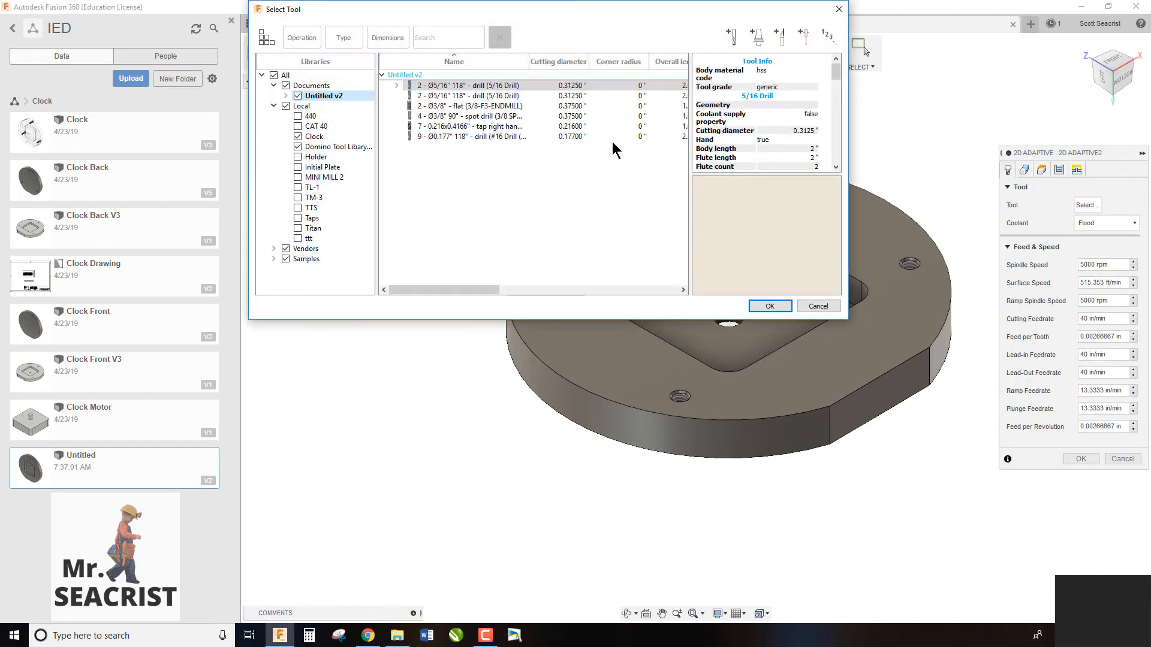
pyautogui.click(458, 108)
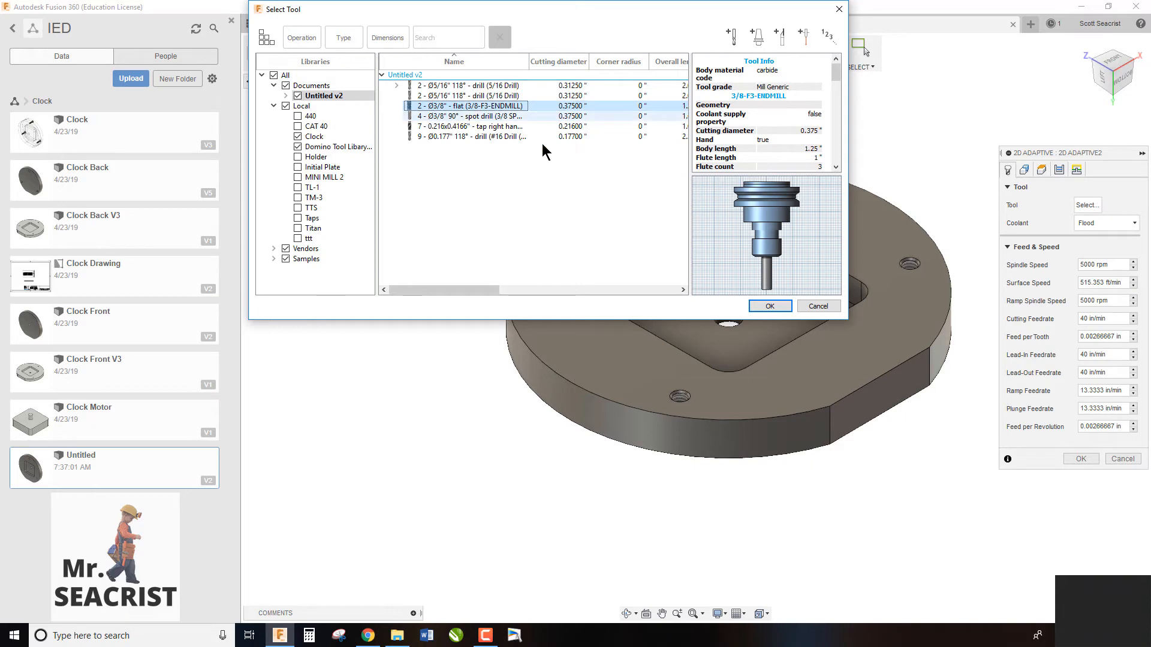
pyautogui.click(769, 307)
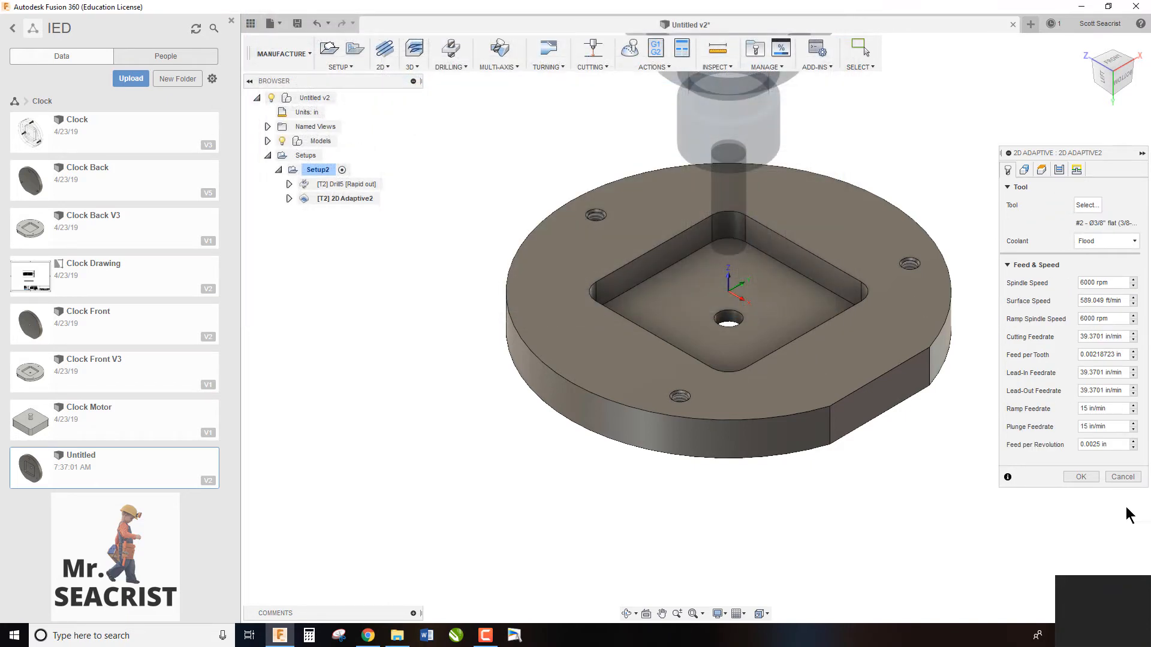
pyautogui.click(1123, 476)
# Change the tool number of the 3/8" flat end mill in the local Clock tool library to 3
pyautogui.click(770, 66)
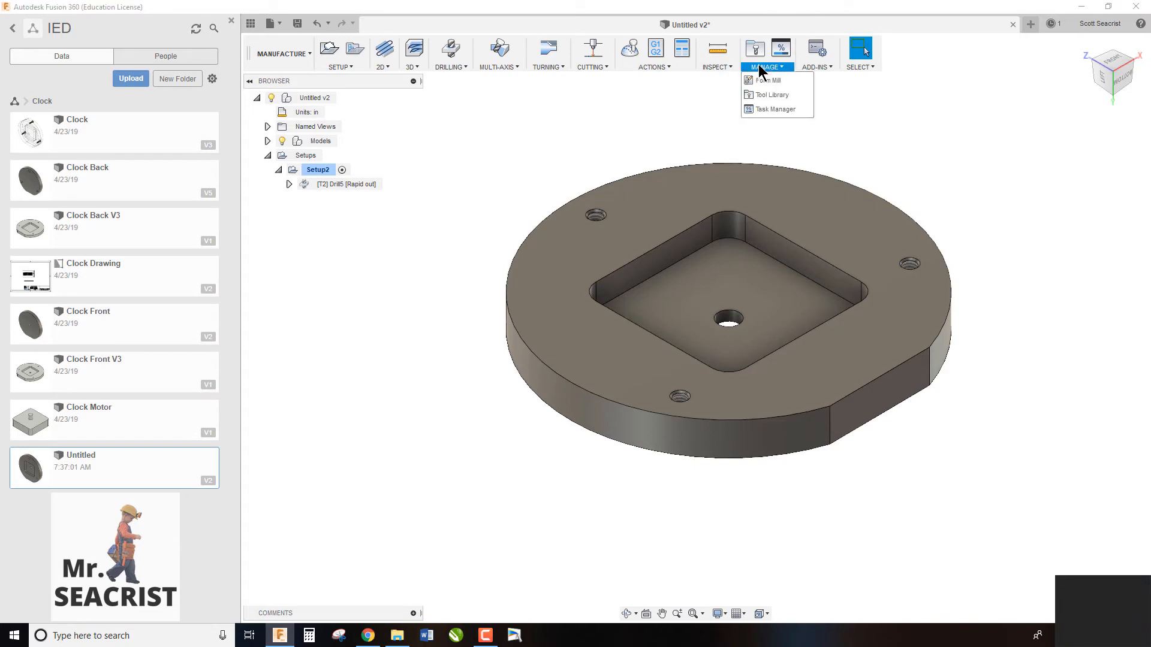
pyautogui.click(776, 95)
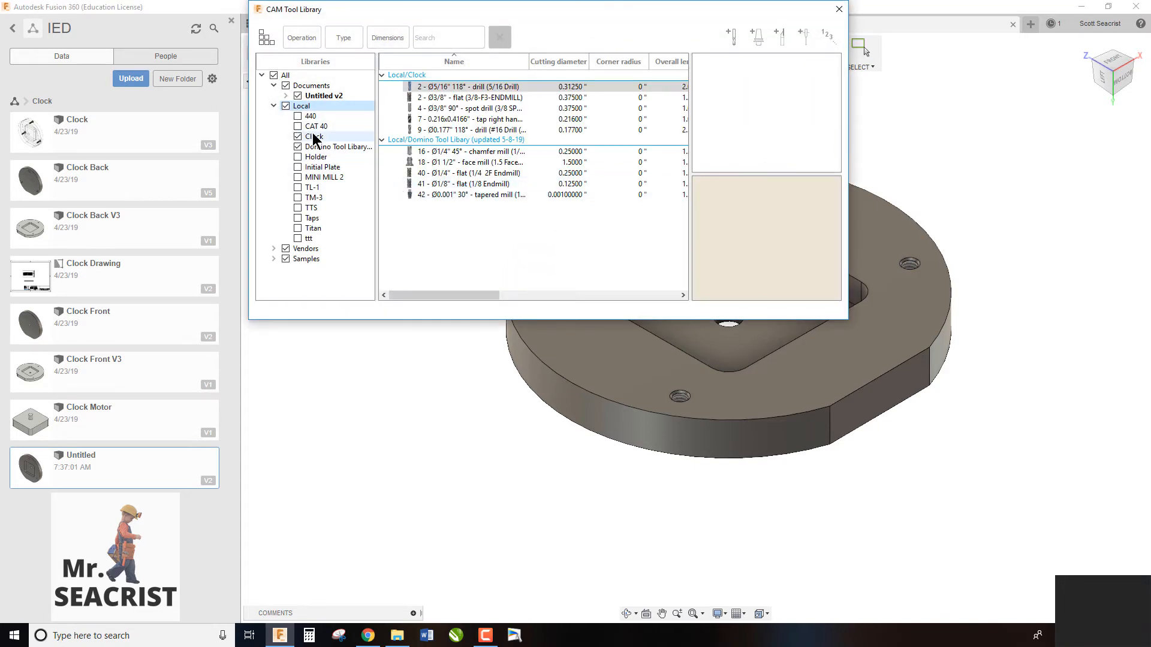
pyautogui.click(314, 137)
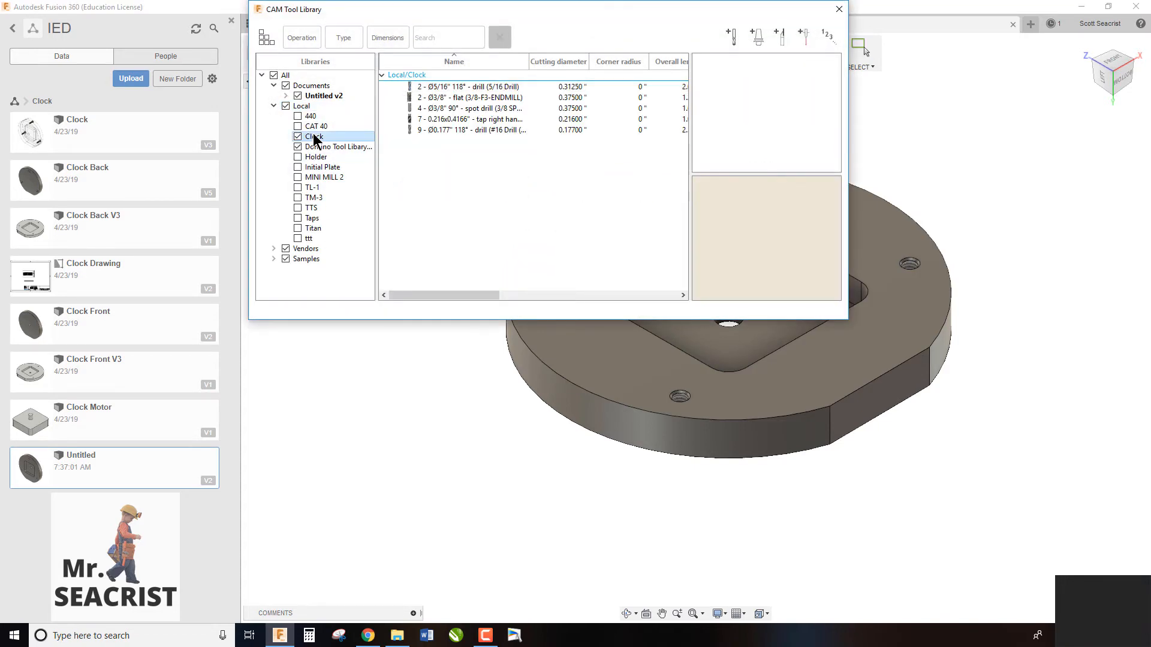
pyautogui.rightClick(442, 99)
pyautogui.click(482, 111)
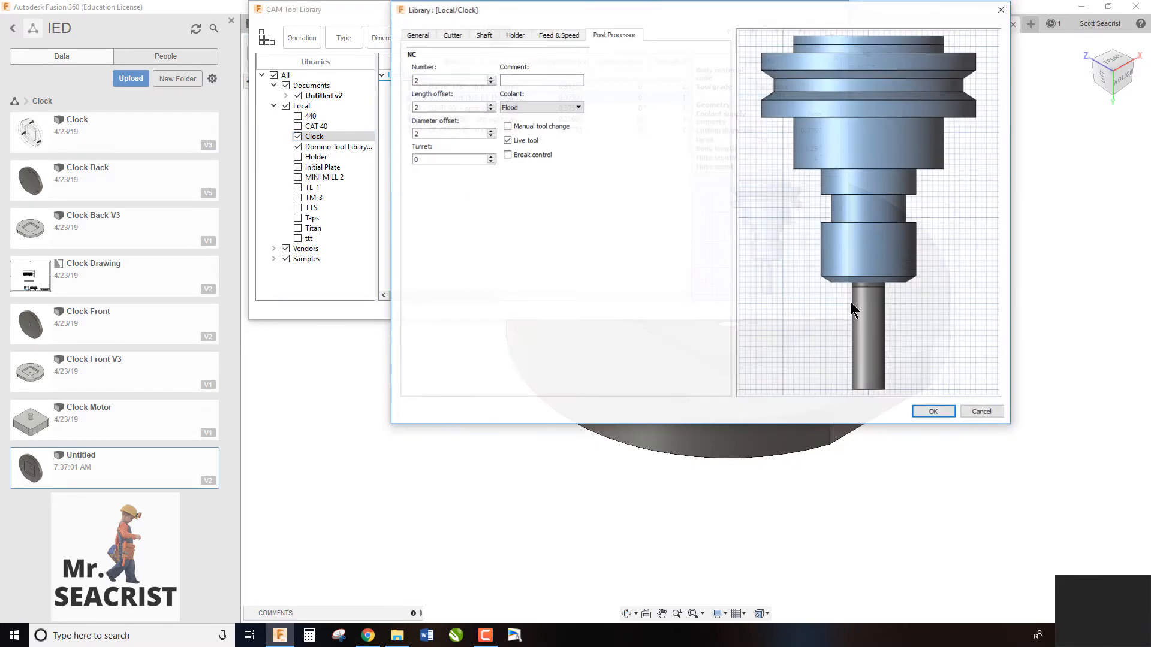
pyautogui.doubleClick(436, 80)
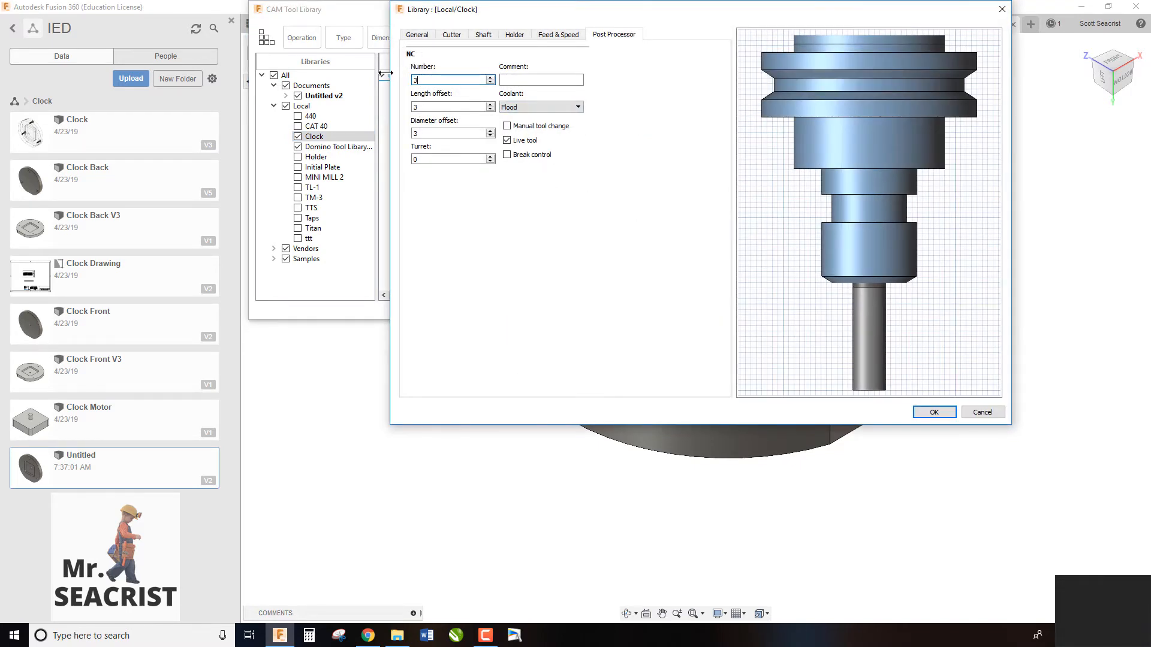
pyautogui.click(934, 411)
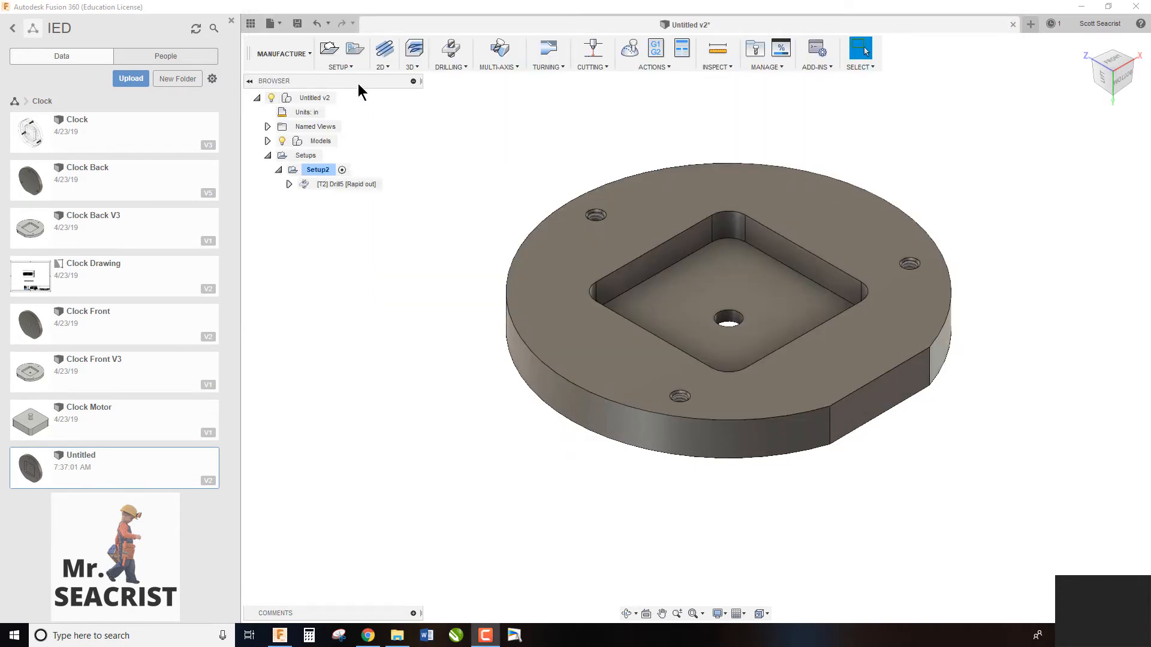
# Start a 2D Adaptive Clearing operation using tool 3, the 3/8" flat end mill, from the local Clock library
pyautogui.click(381, 67)
pyautogui.click(387, 82)
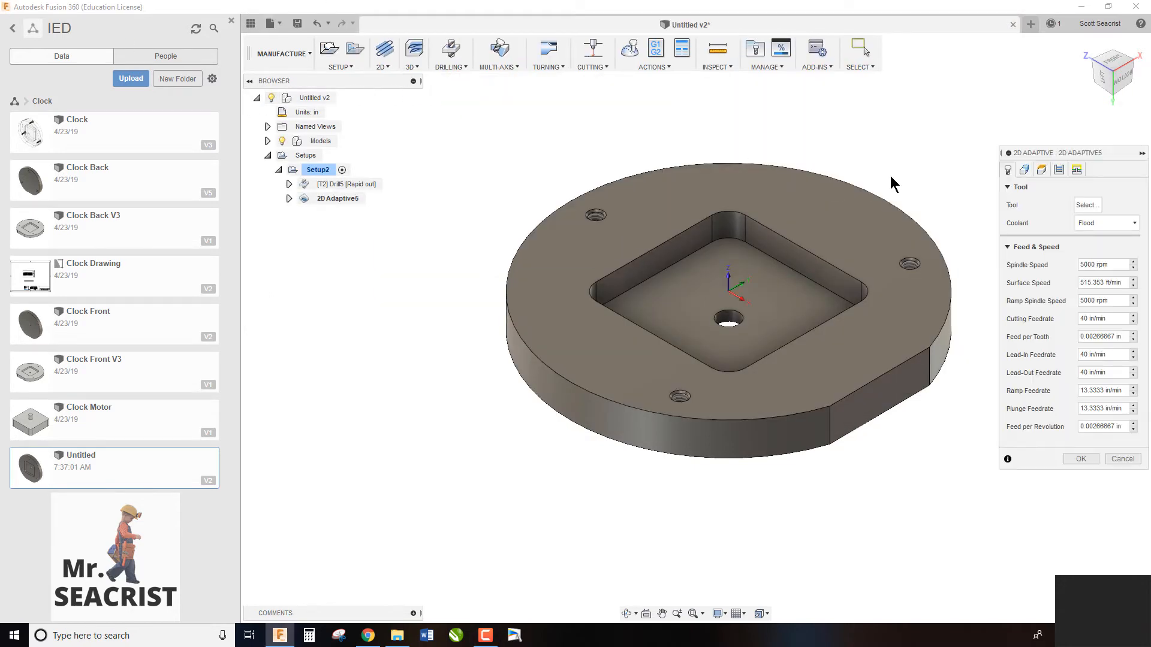
pyautogui.click(1085, 205)
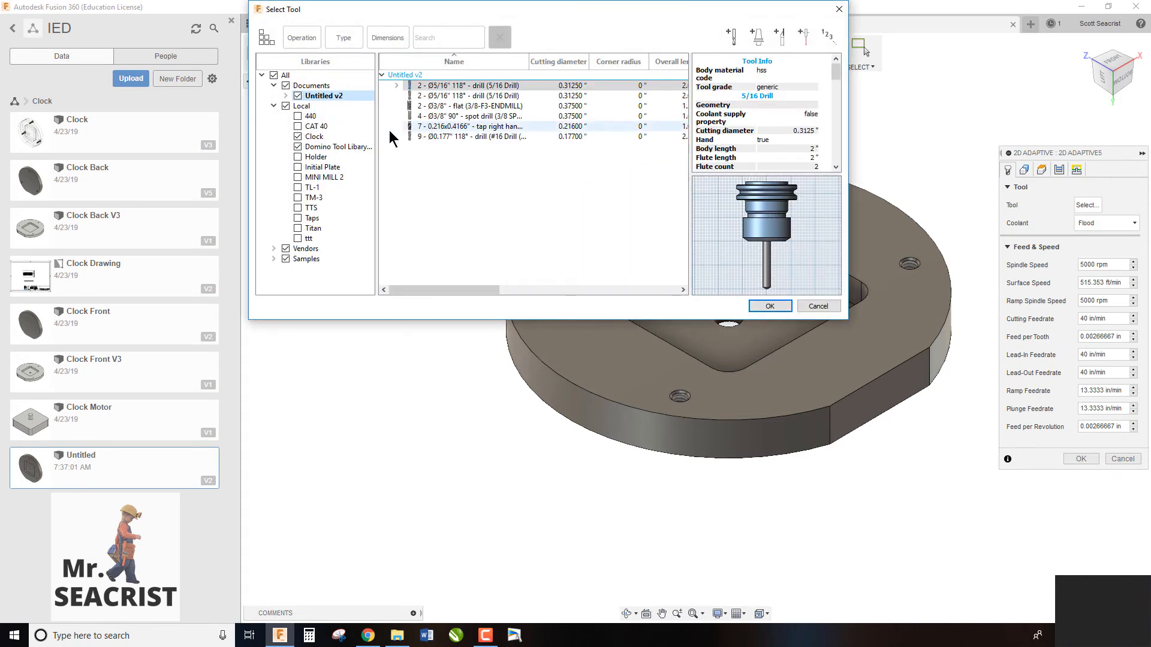
pyautogui.click(317, 136)
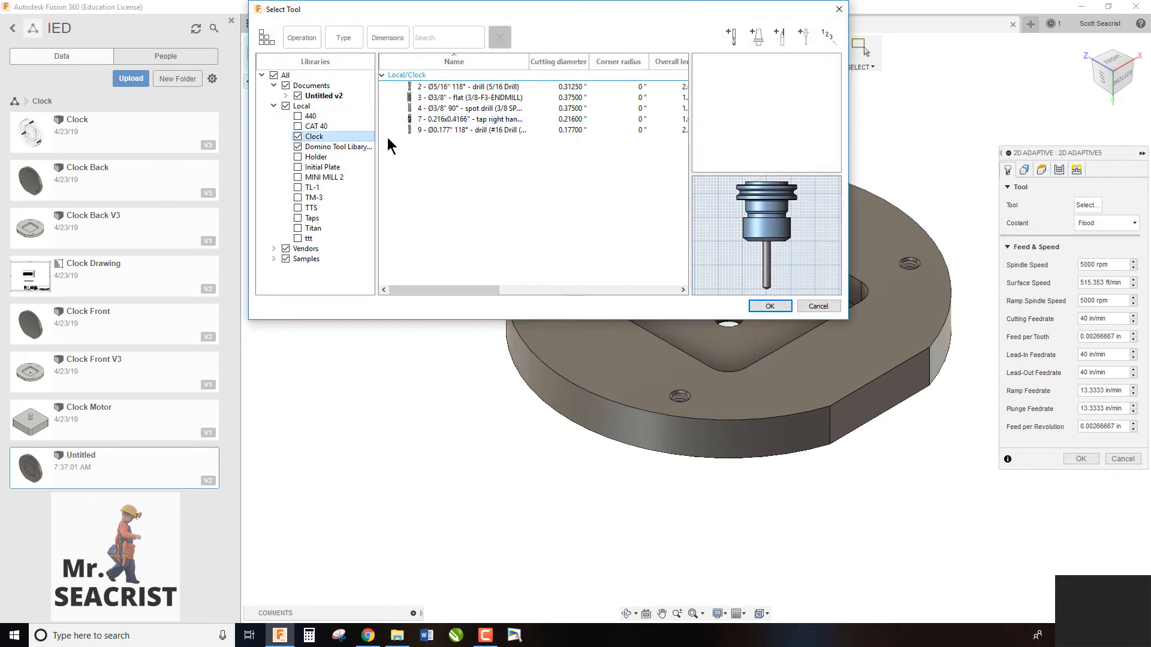
pyautogui.click(444, 99)
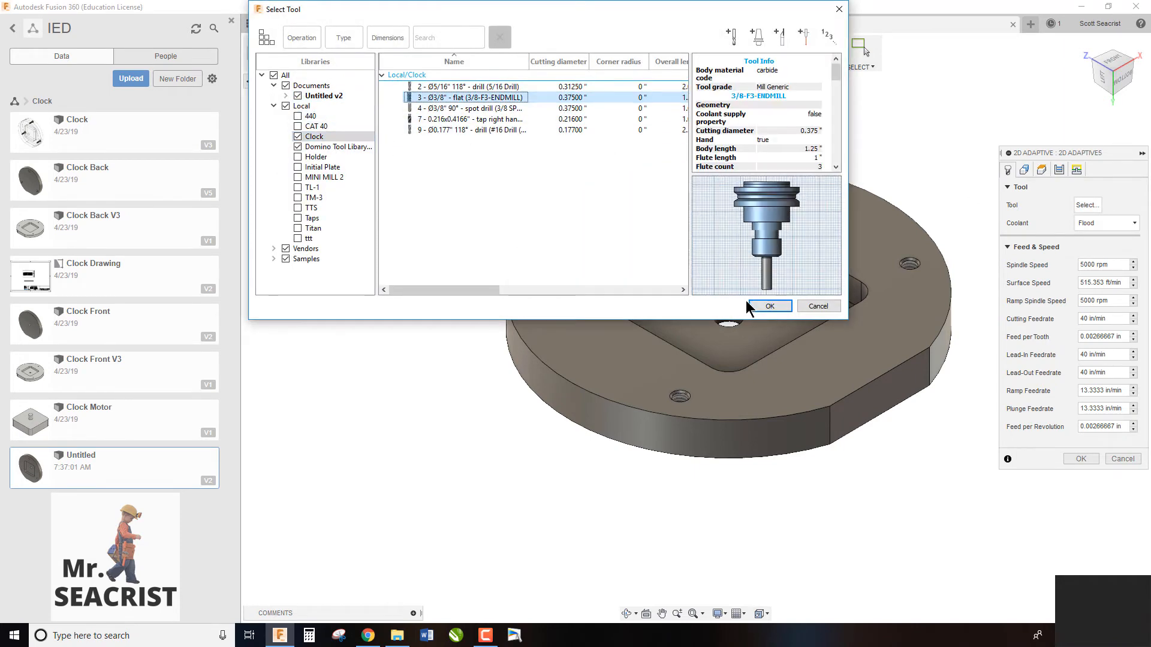
pyautogui.click(783, 304)
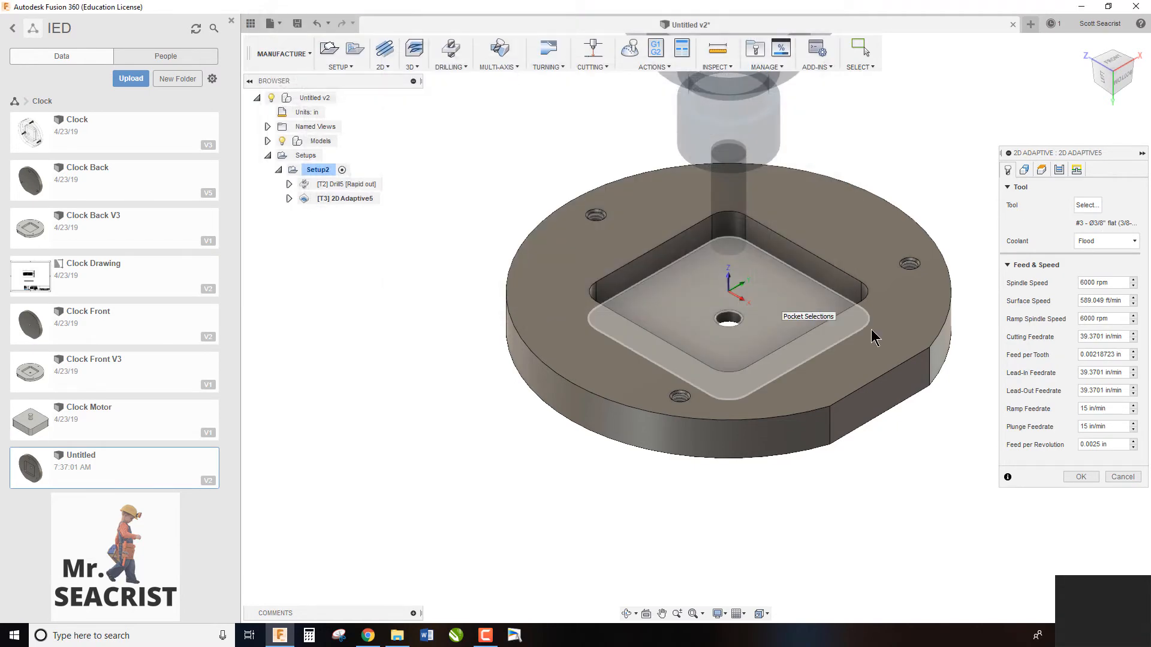
# Target the square pocket's floor for adaptive clearing, adjust the optimal load, and generate the toolpath
pyautogui.click(779, 279)
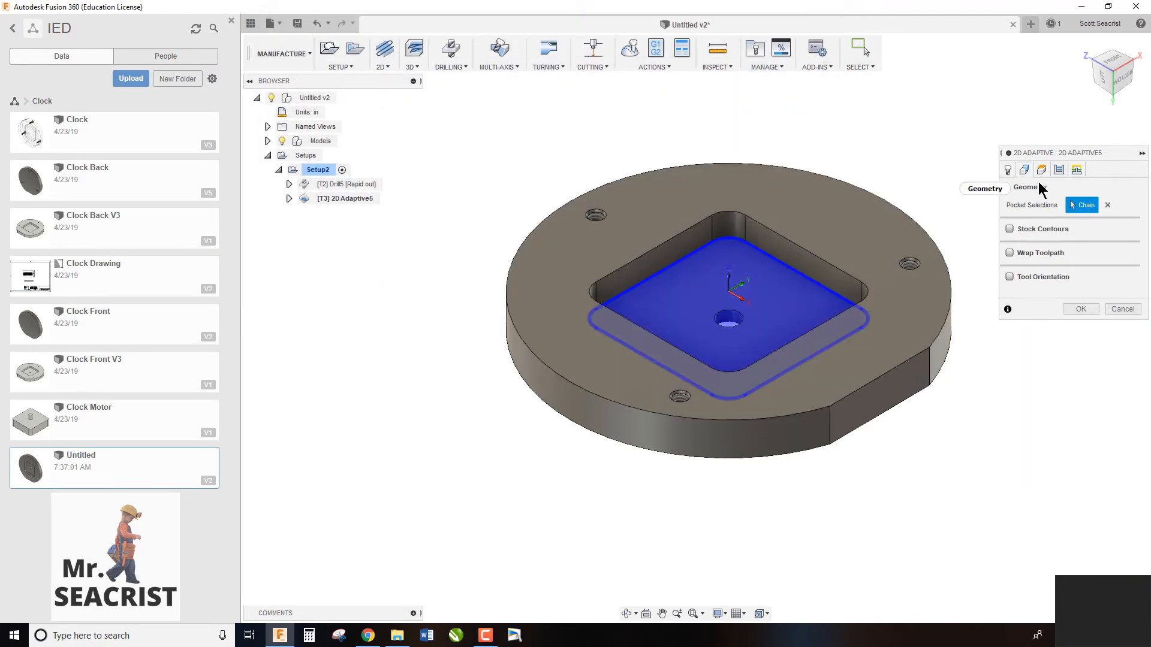
pyautogui.click(1041, 171)
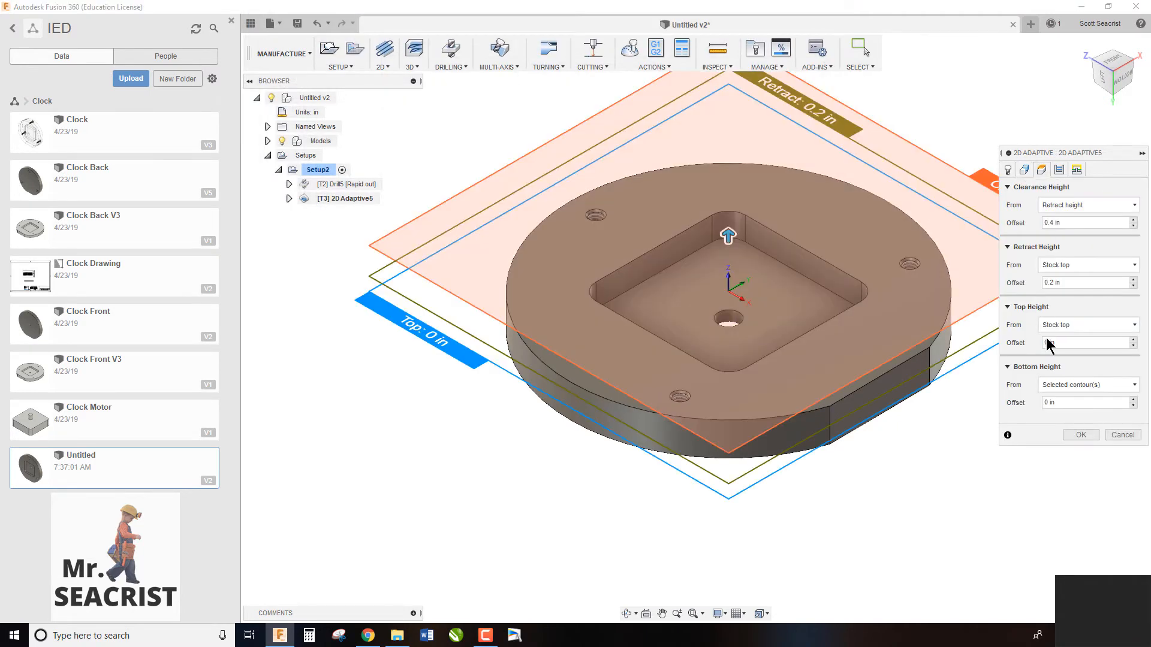
pyautogui.click(1059, 170)
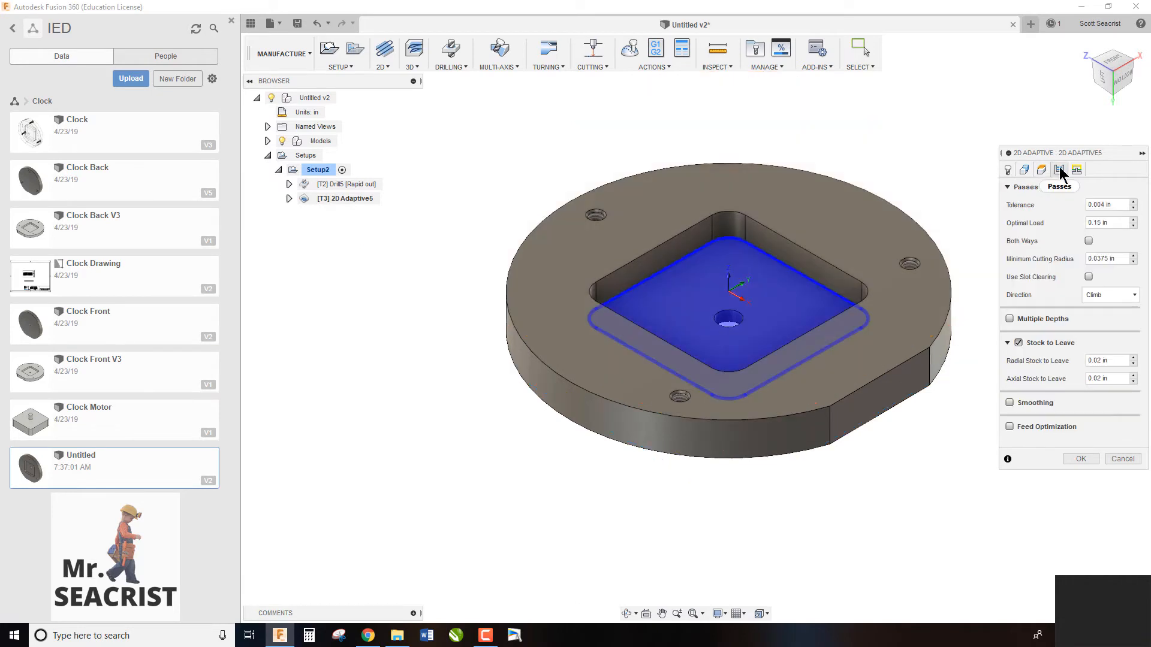
pyautogui.doubleClick(1113, 223)
pyautogui.press('BackSpace')
pyautogui.click(1088, 458)
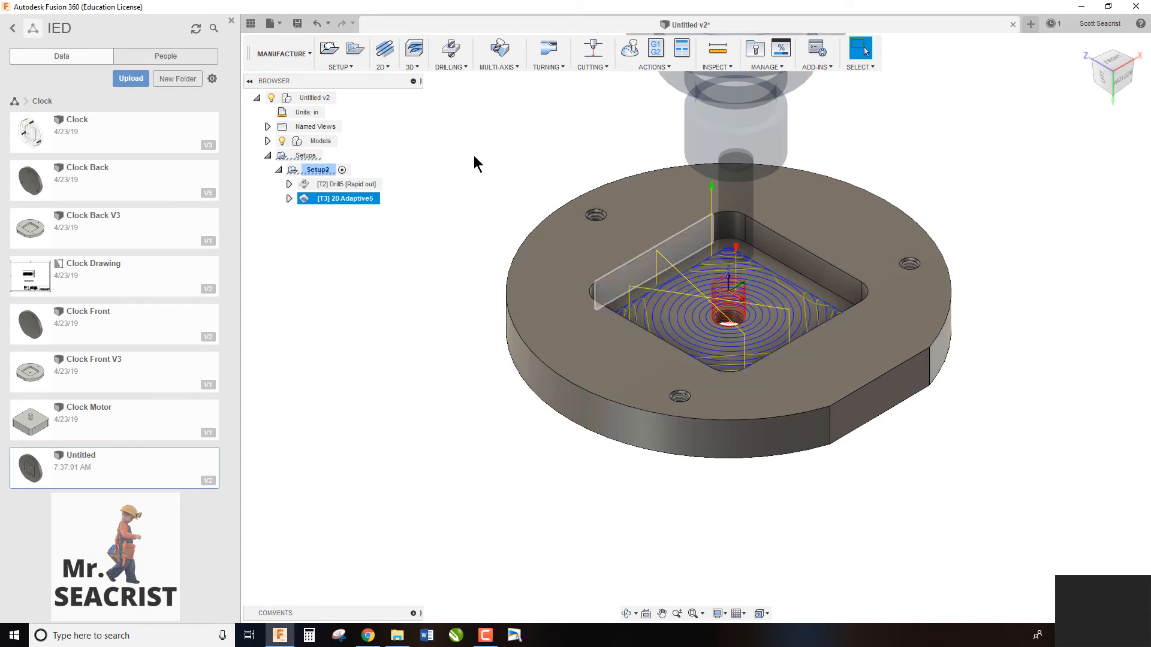
# Create a 2D Pocket toolpath on the square pocket's floor with tool 3 and Stock to Leave turned off
pyautogui.click(381, 66)
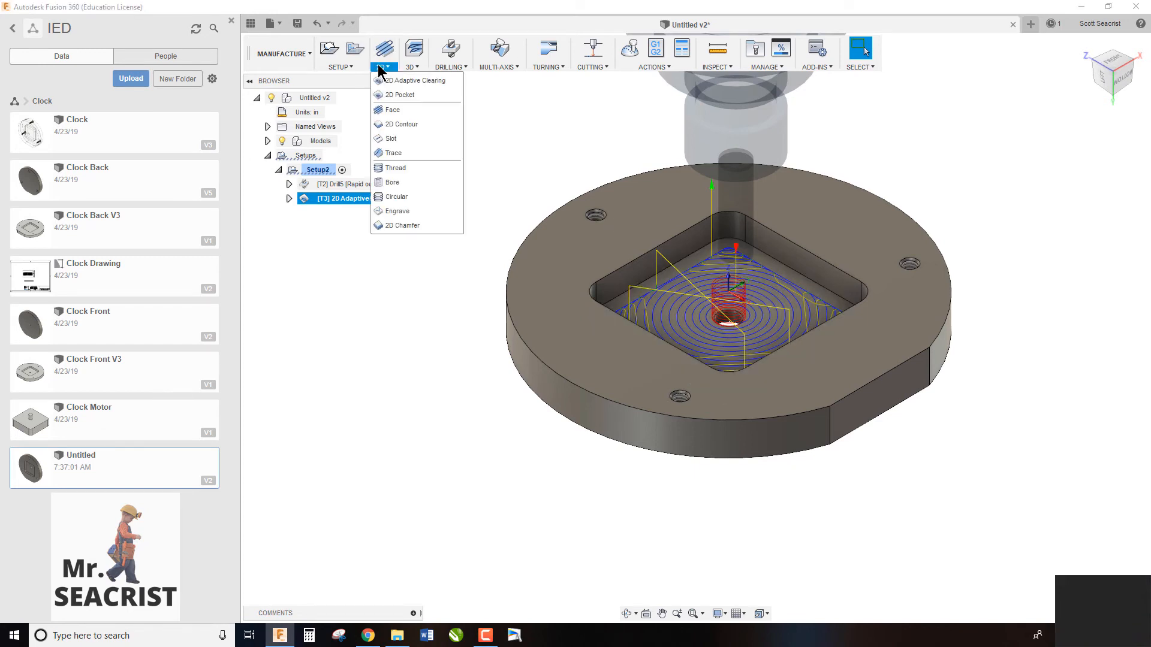
pyautogui.click(386, 94)
pyautogui.click(718, 298)
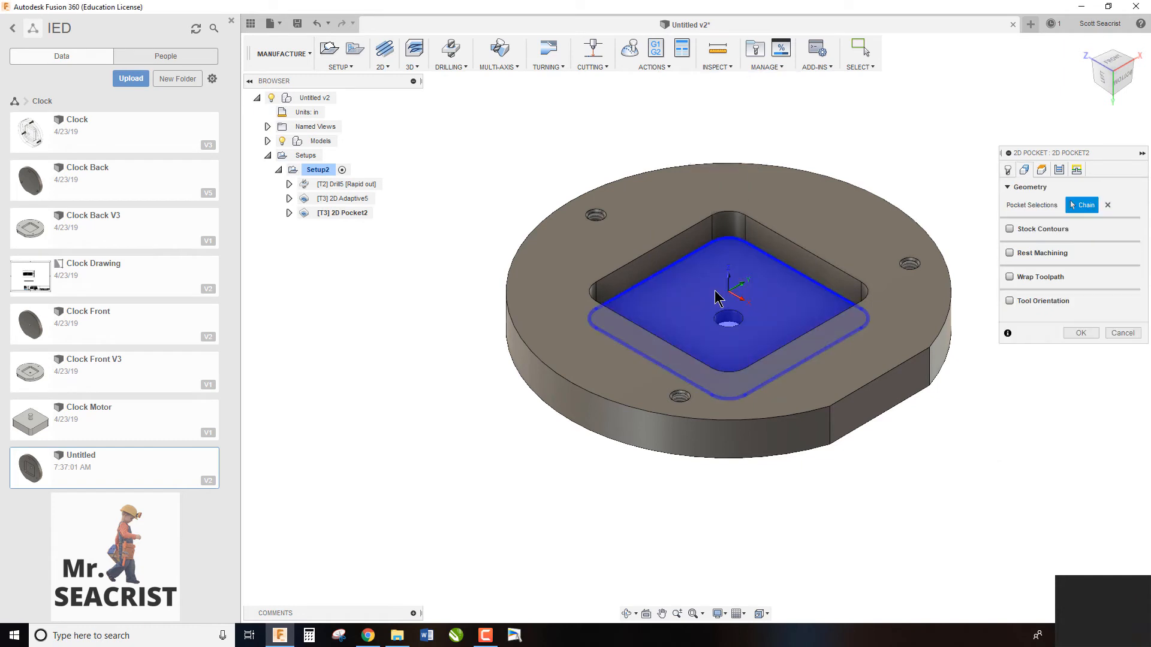
pyautogui.click(1025, 171)
pyautogui.click(1025, 171)
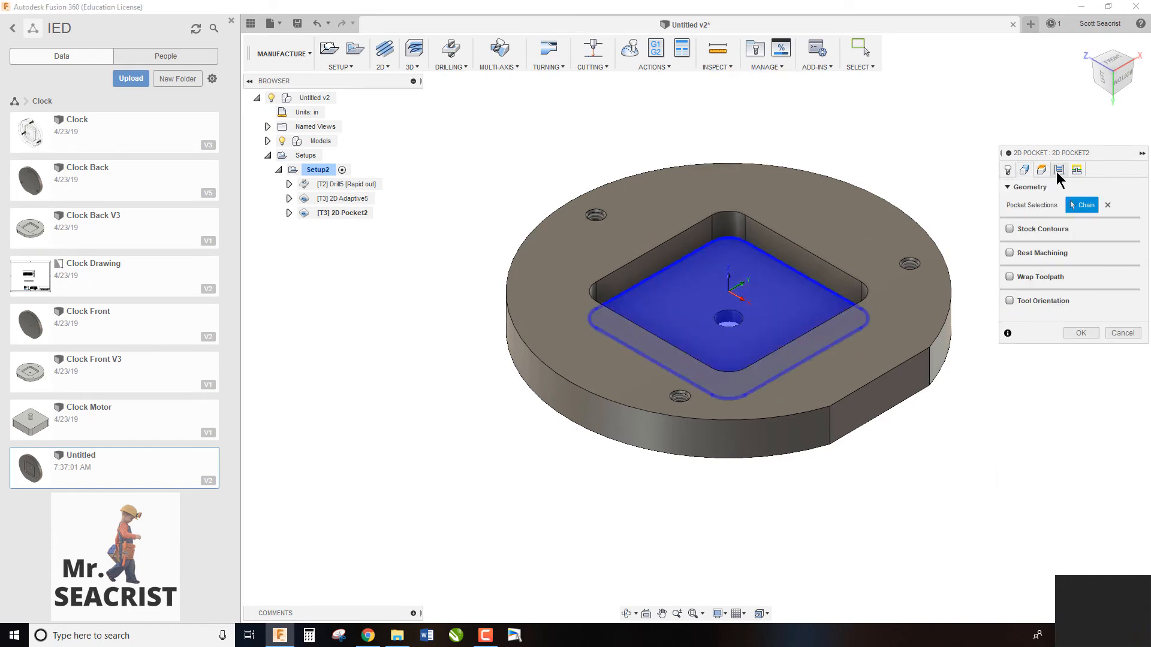
pyautogui.click(1058, 170)
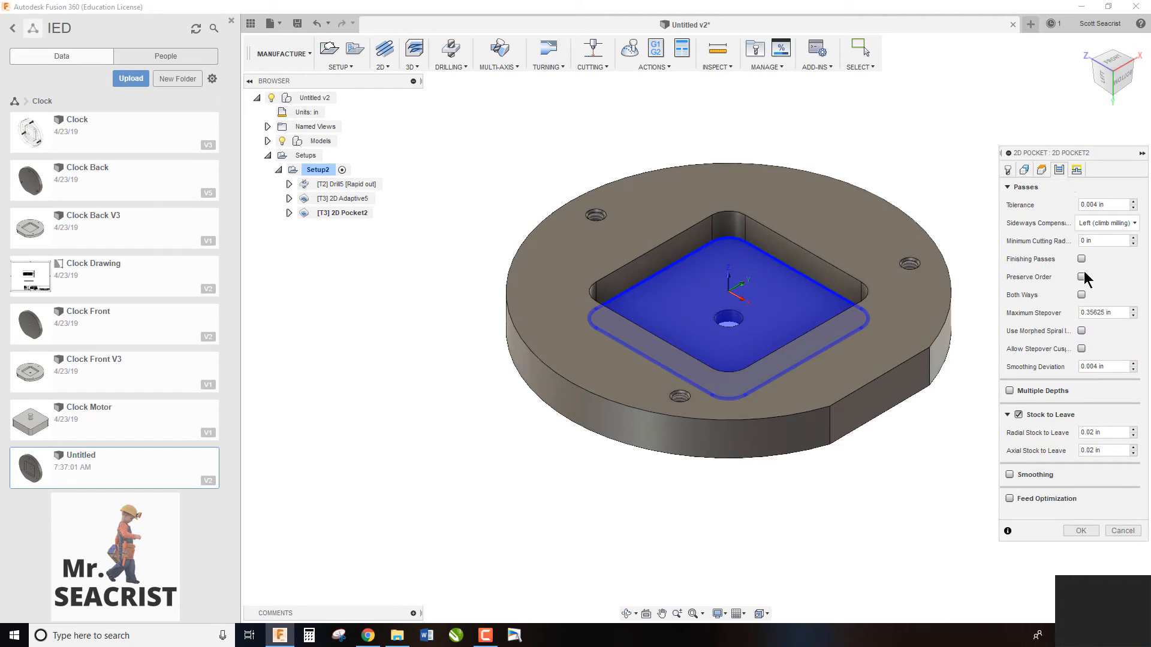
pyautogui.click(1019, 415)
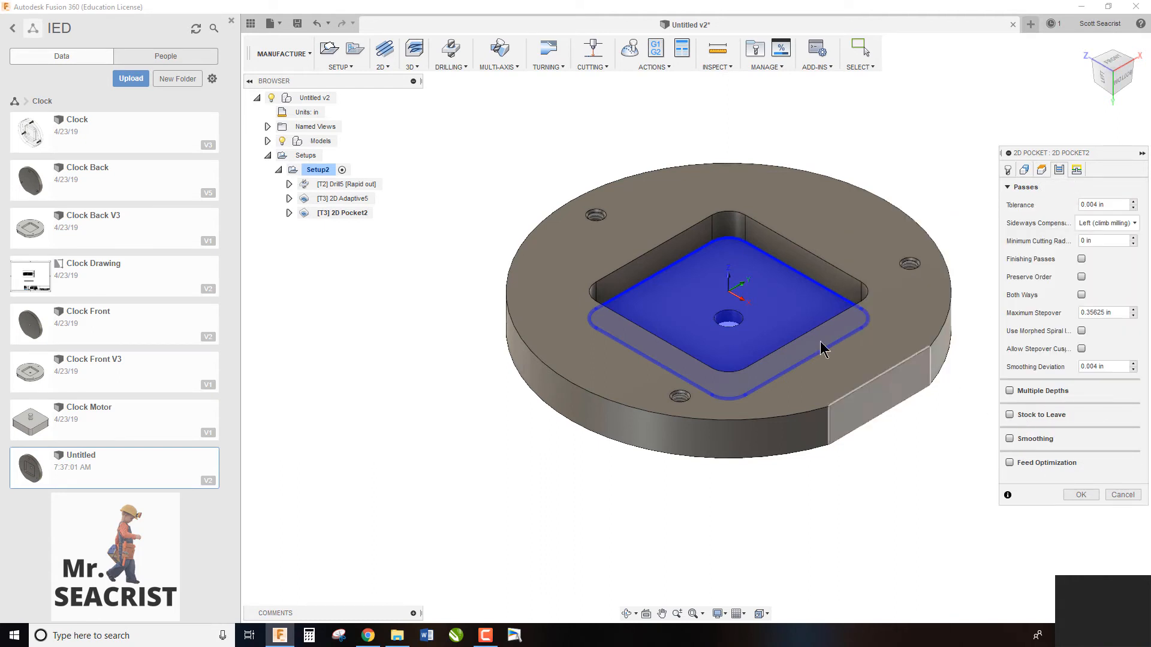
pyautogui.click(1081, 495)
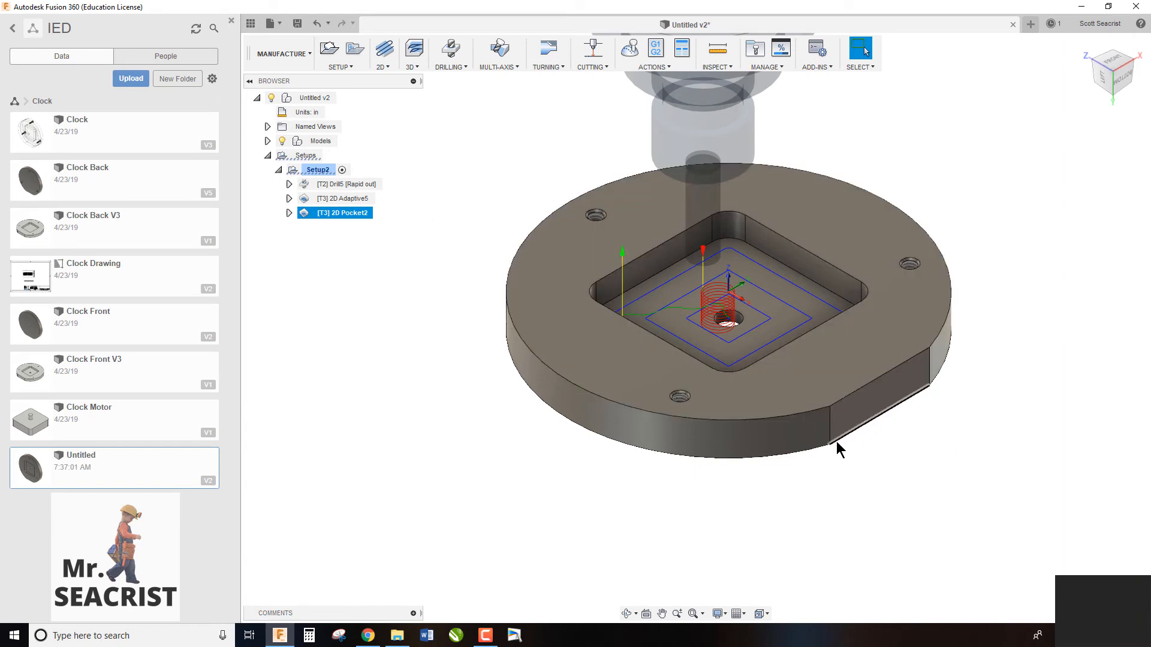
# Create a 2D Contour toolpath with tool 3 along only the flat's lower edge, using an open contour selection
pyautogui.click(385, 66)
pyautogui.click(393, 121)
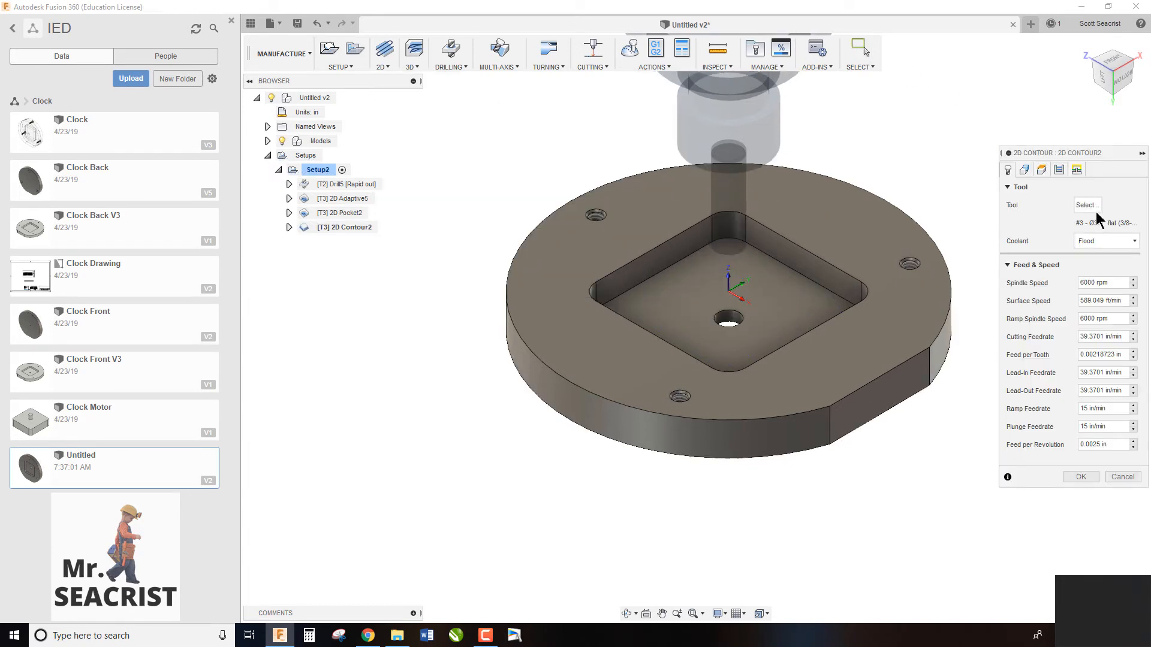
pyautogui.click(897, 405)
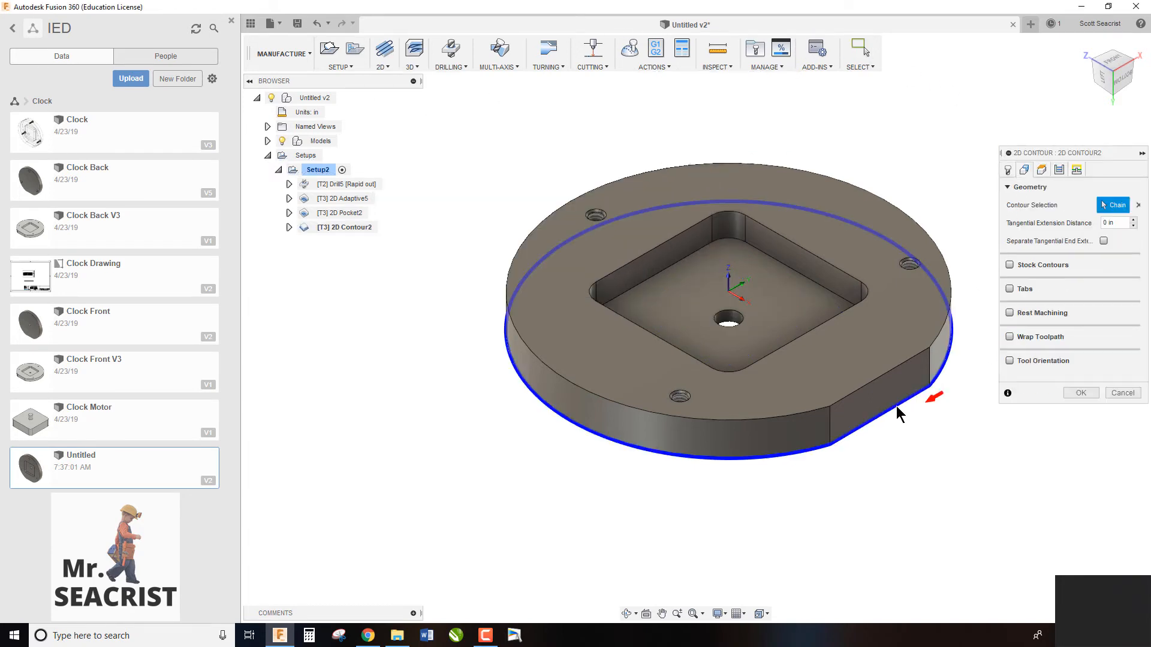
pyautogui.click(897, 405)
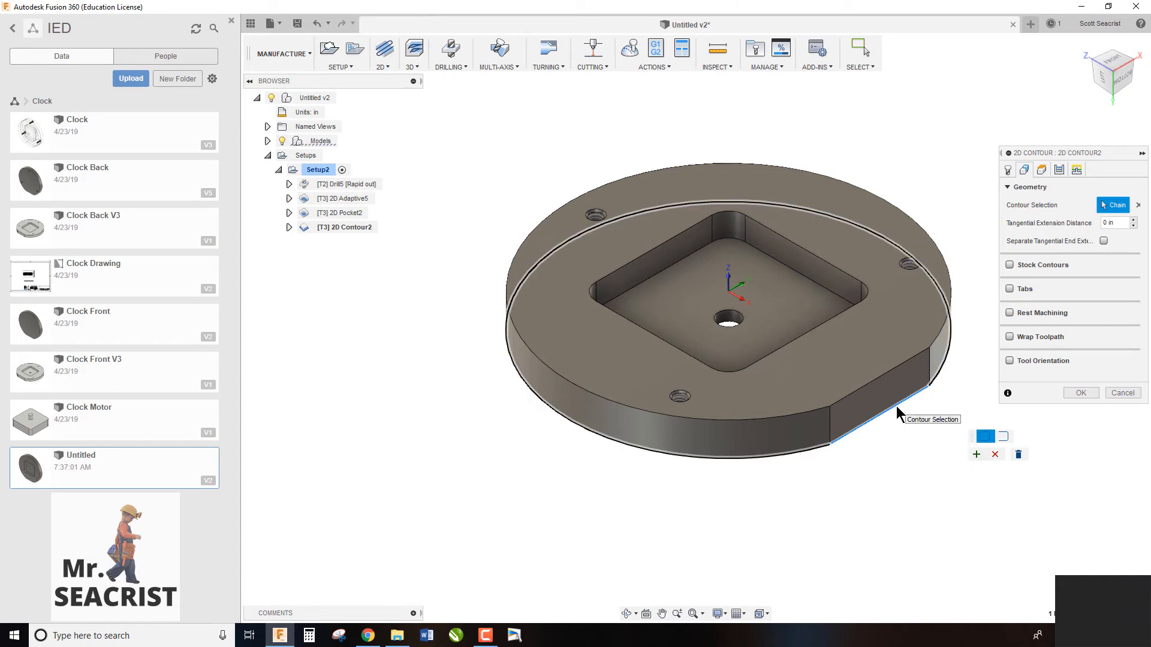
pyautogui.click(1002, 437)
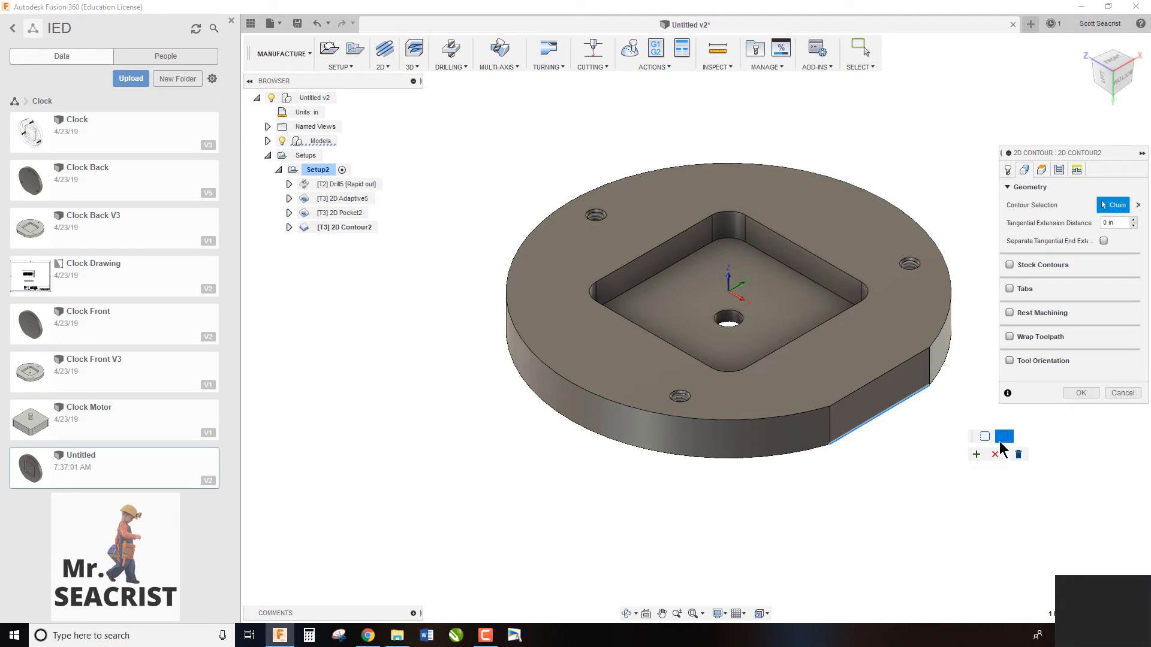
pyautogui.click(976, 455)
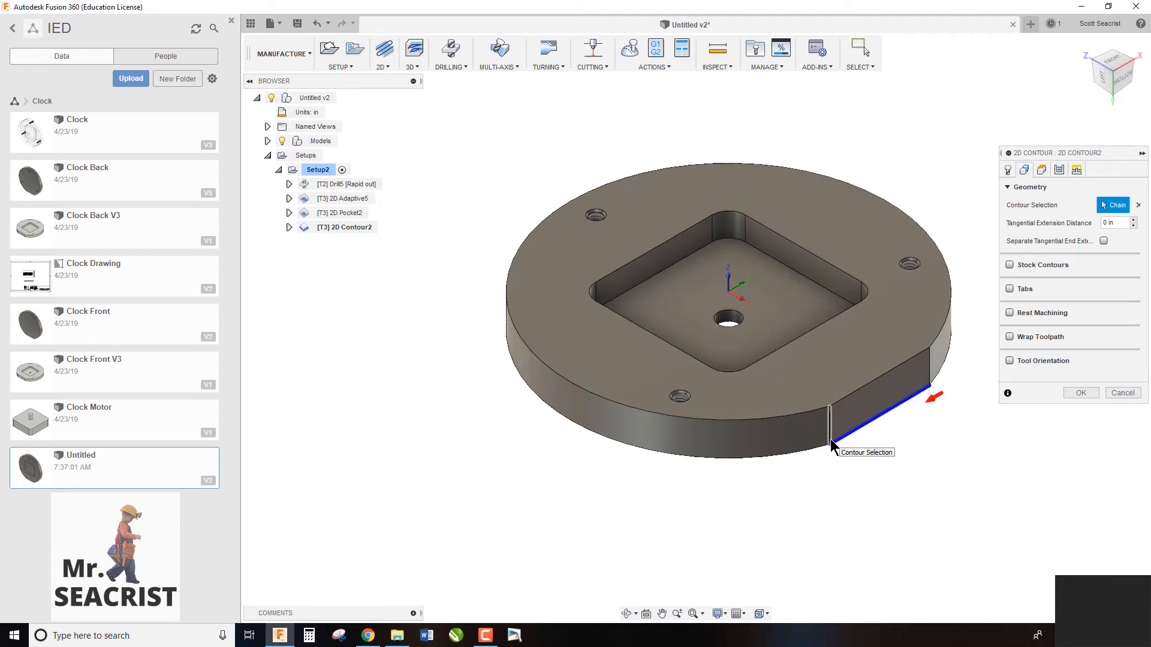
pyautogui.click(1081, 393)
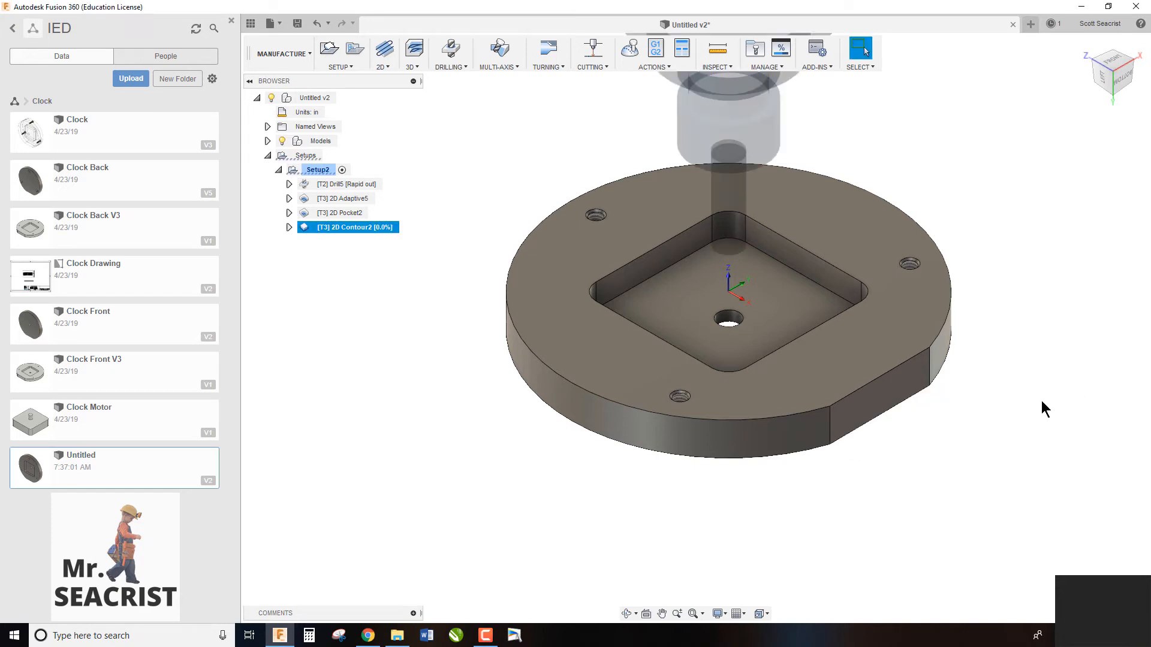
# Set the 2D Contour's bottom height offset to -0.05 in, regenerate it, and check the cut depth from the side
pyautogui.click(1123, 69)
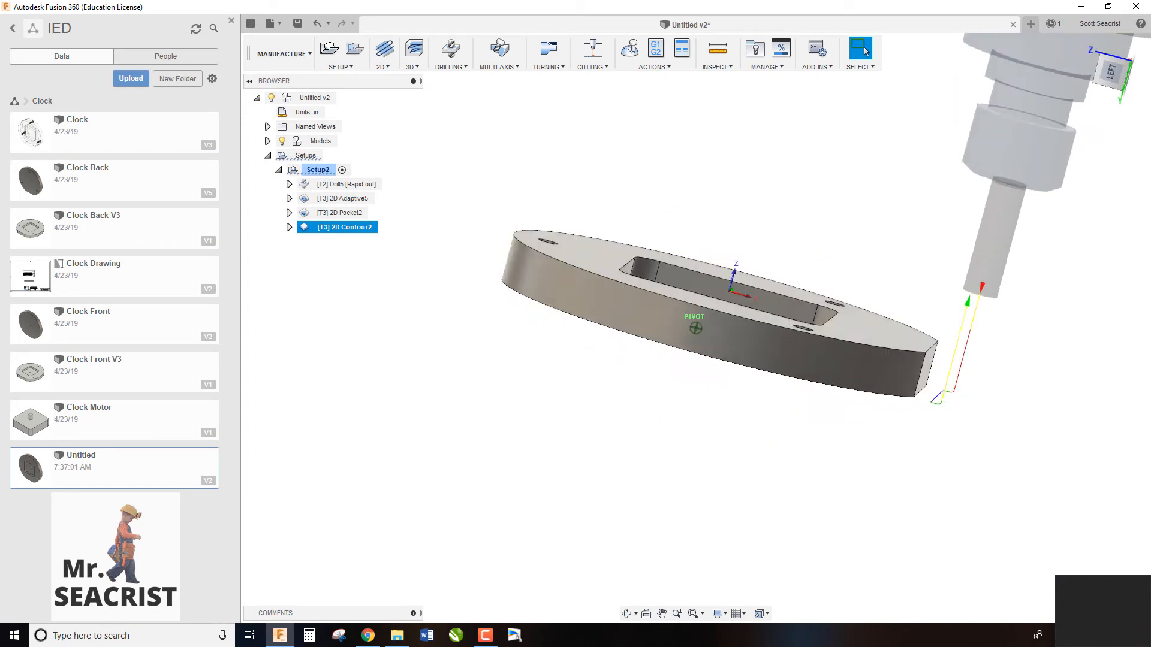
pyautogui.rightClick(337, 229)
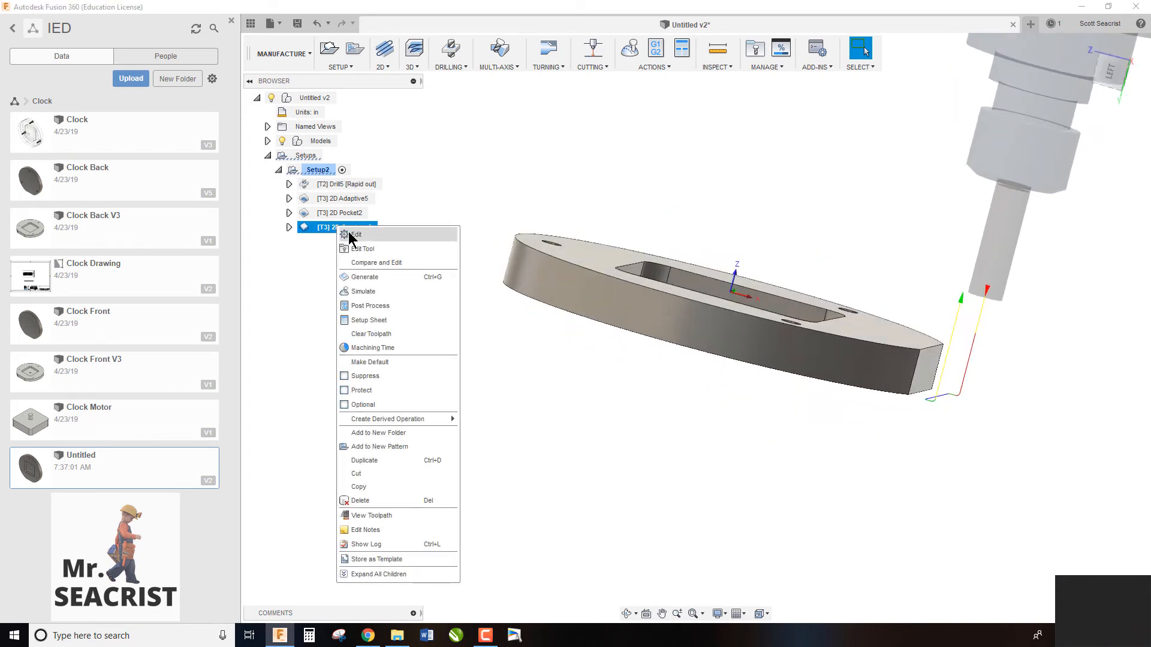
pyautogui.click(353, 234)
pyautogui.click(1047, 171)
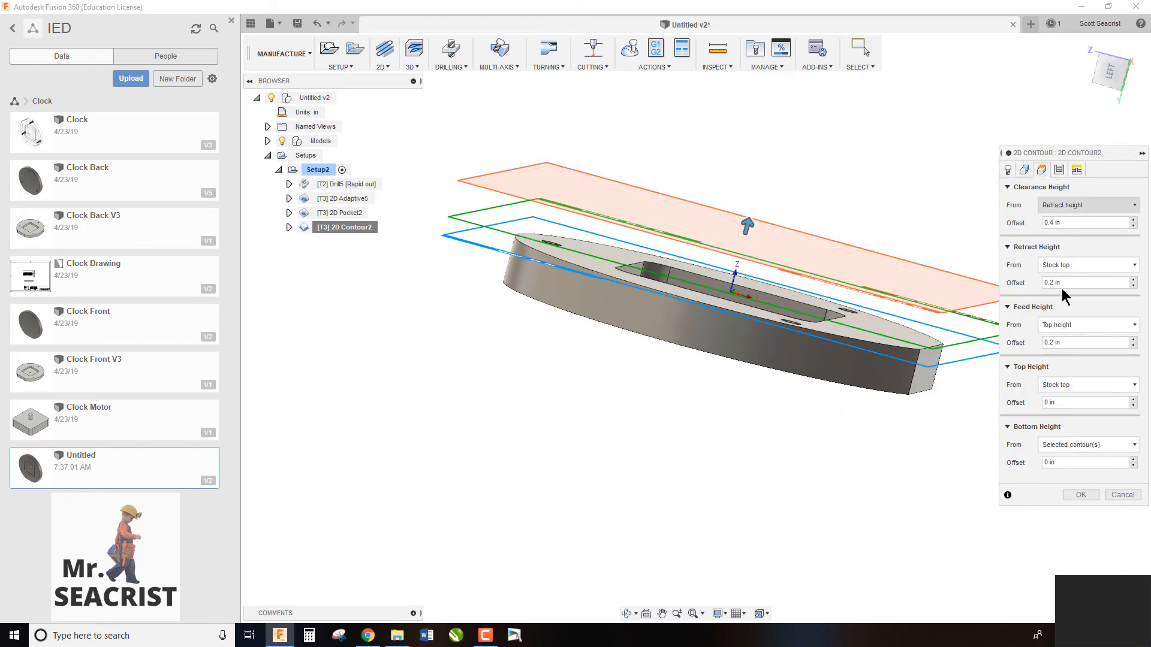
pyautogui.doubleClick(1049, 462)
pyautogui.write('-.05')
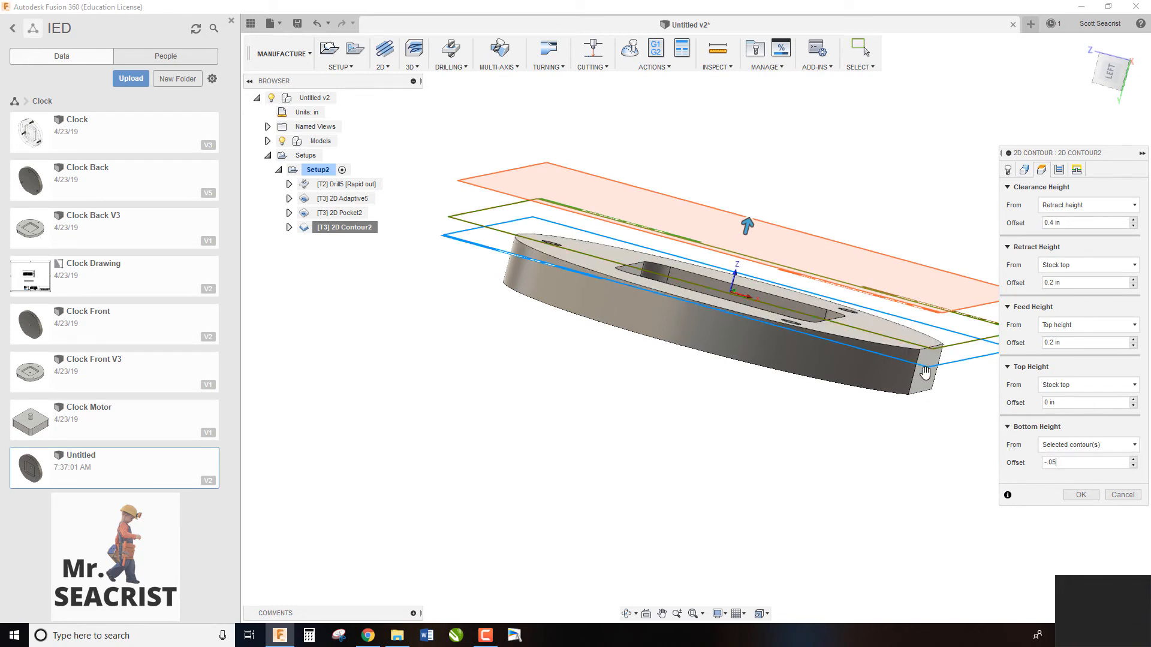
pyautogui.click(1082, 495)
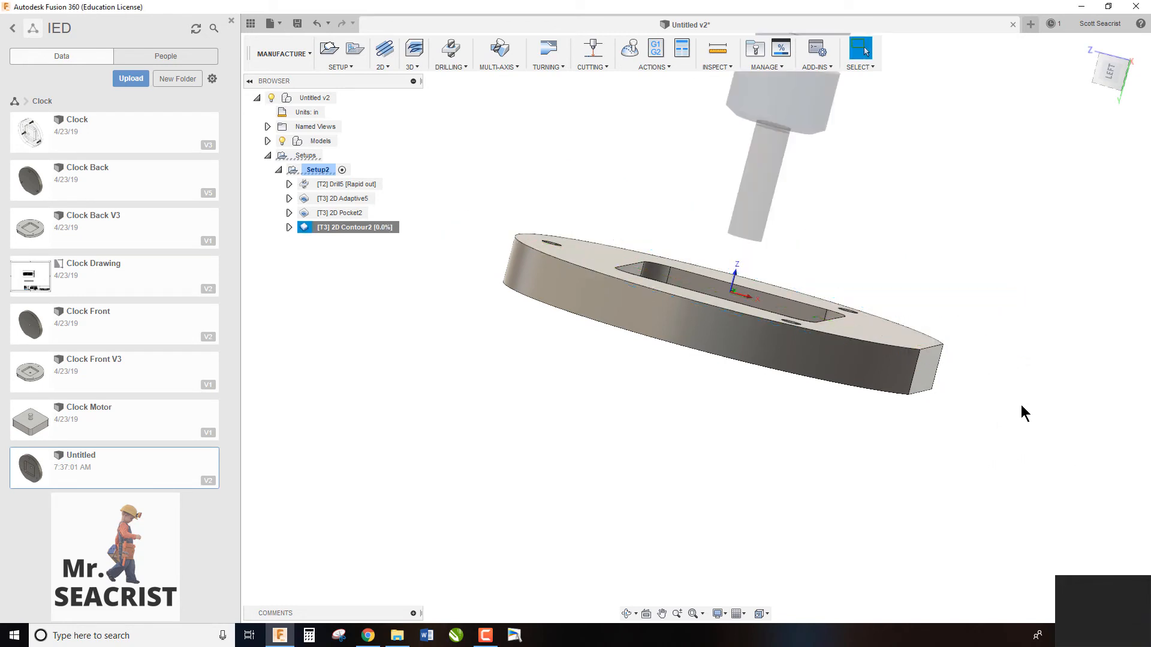
pyautogui.click(1111, 75)
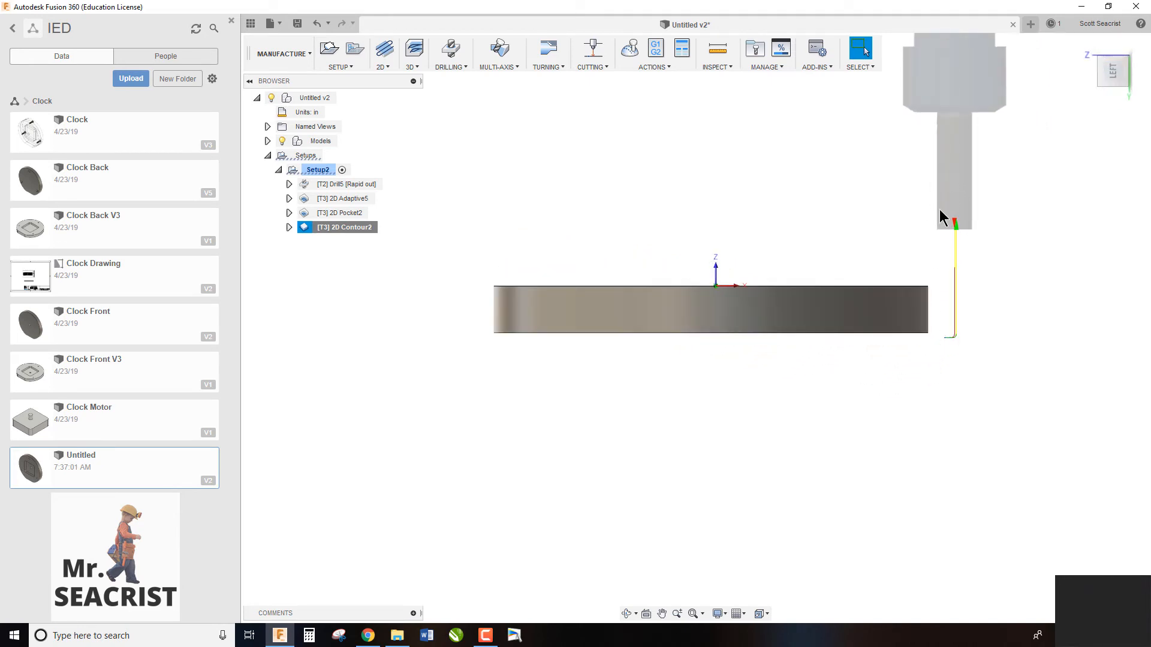
# Start a drilling operation on the countersink face of one small hole and include all holes of the same diameter
pyautogui.click(1103, 58)
pyautogui.click(379, 293)
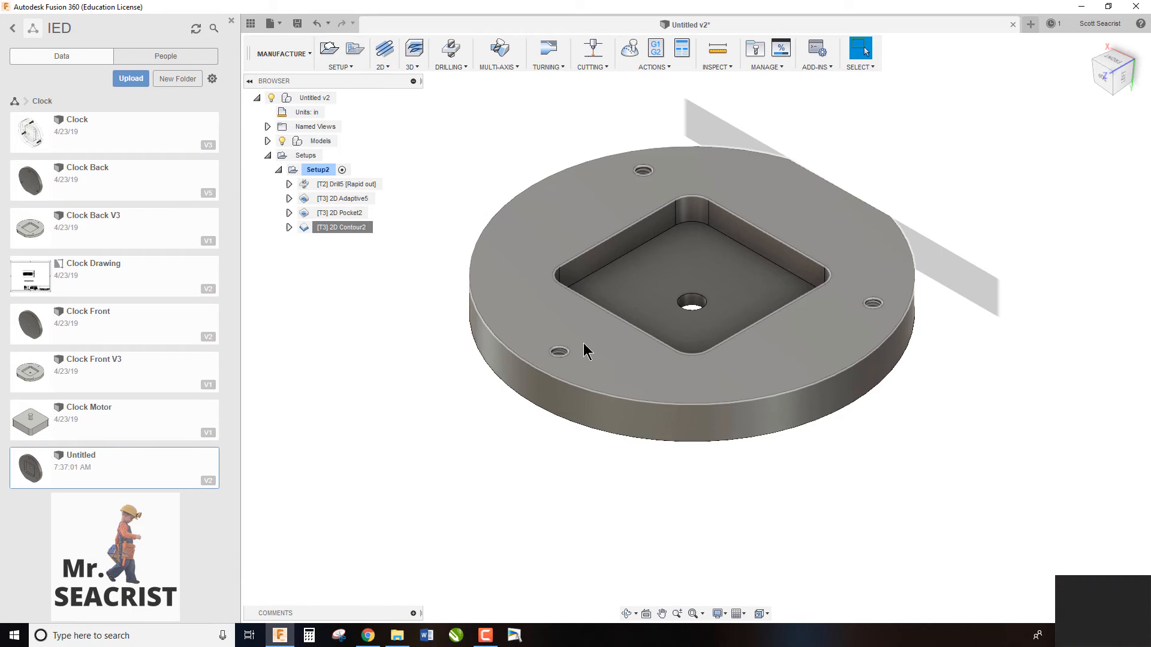
pyautogui.click(452, 66)
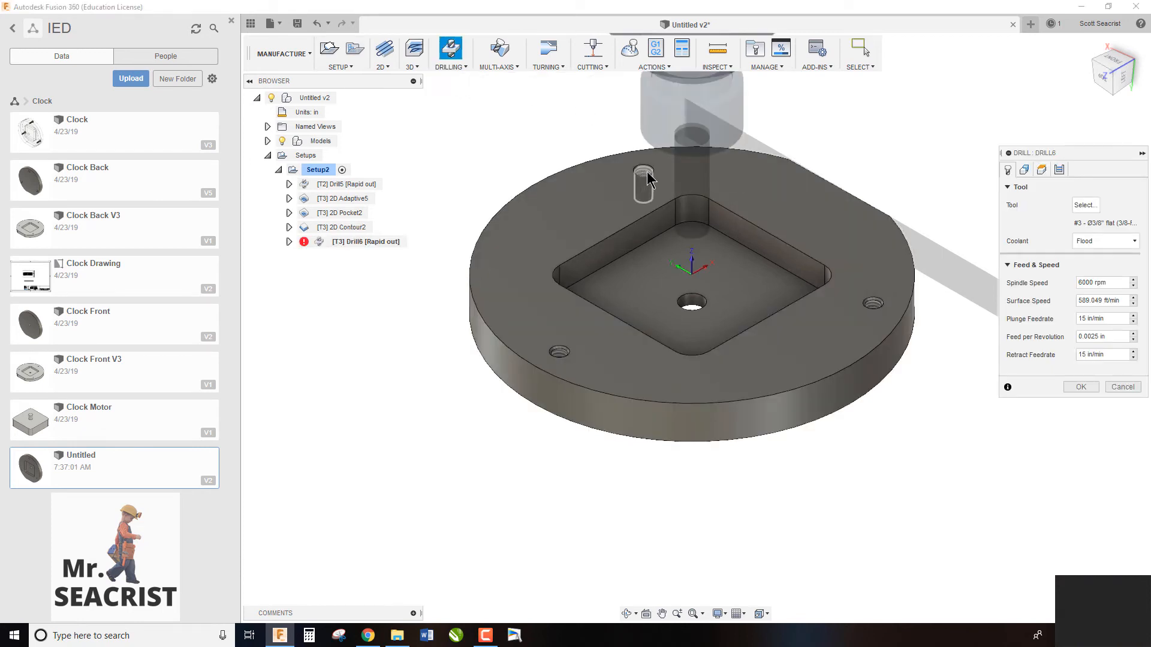
pyautogui.scroll(5, 652, 178)
pyautogui.scroll(3, 654, 170)
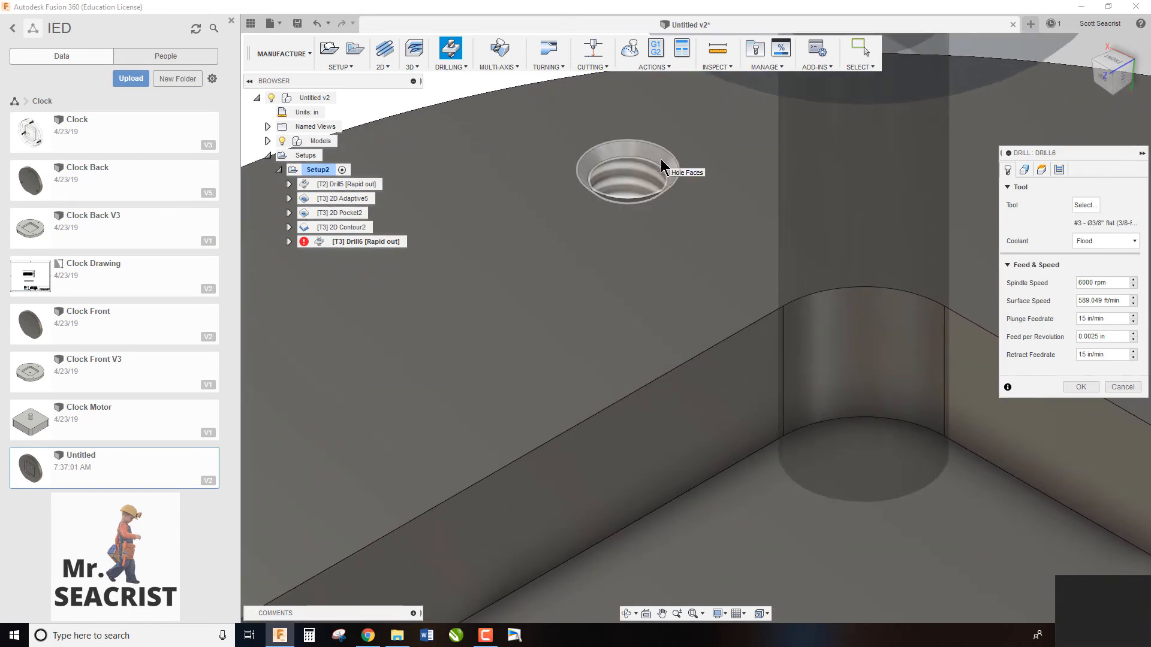
pyautogui.click(656, 162)
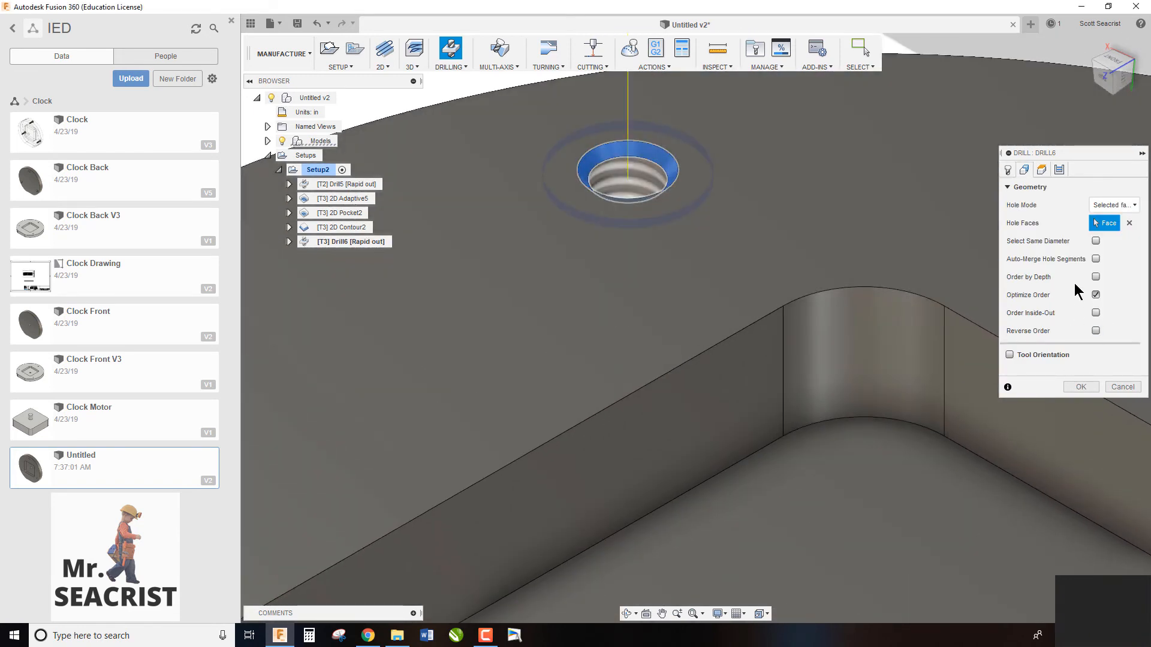
pyautogui.click(1095, 240)
pyautogui.scroll(-8, 899, 244)
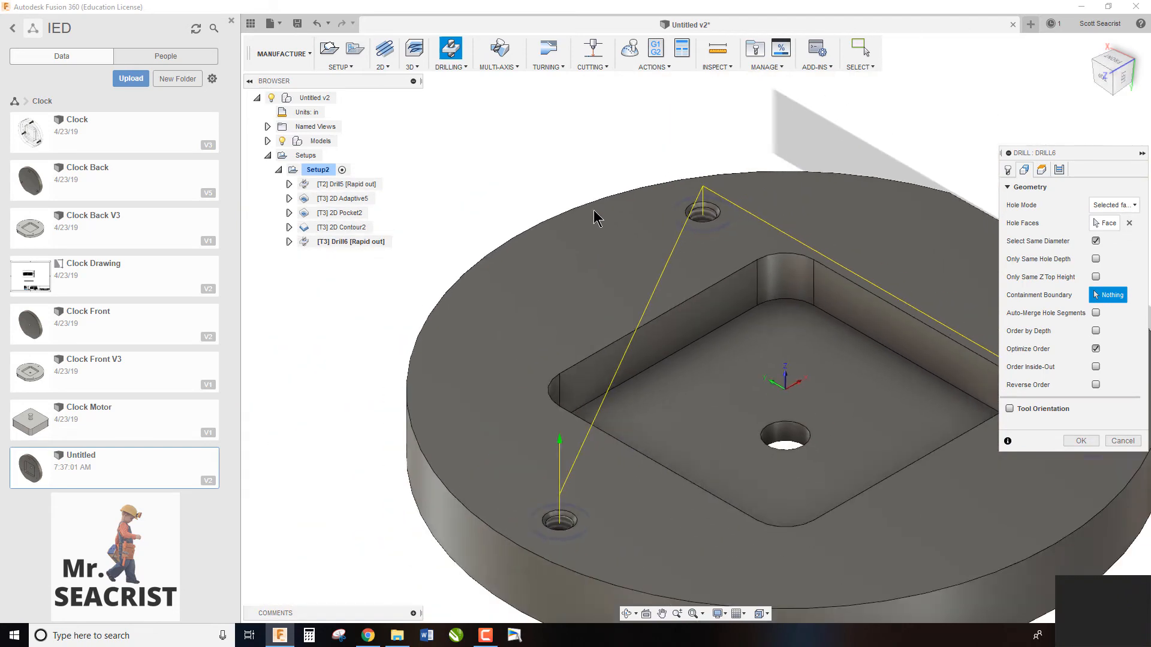
pyautogui.scroll(-2, 596, 219)
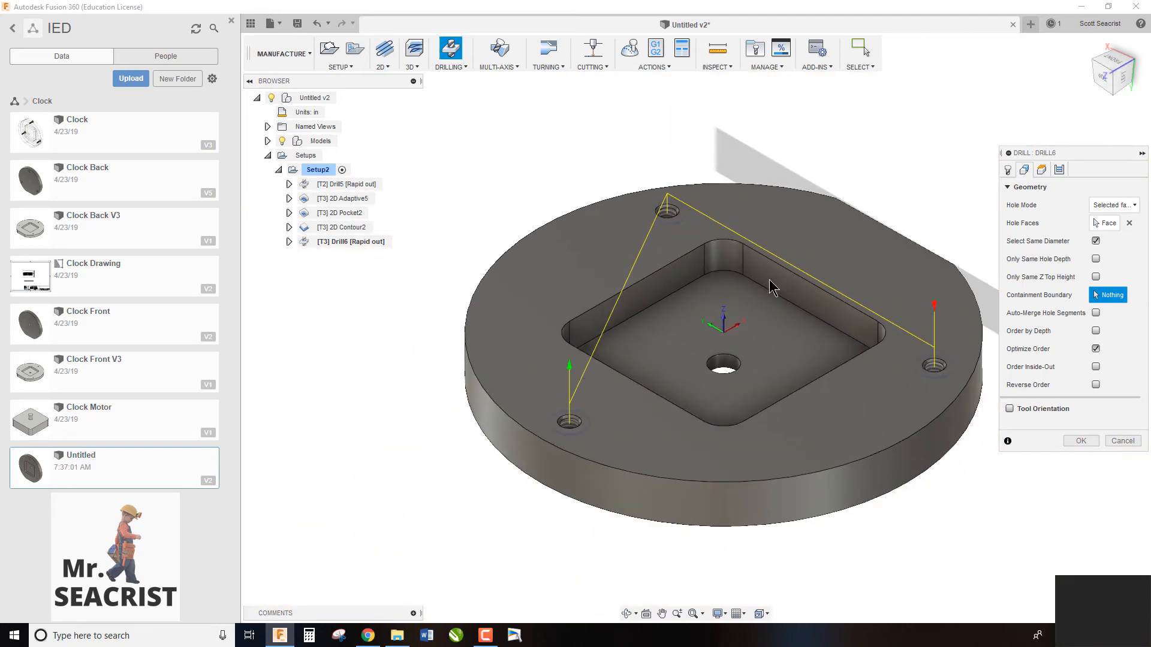
# Assign tool 4, the 3/8" 90° spot drill, to the small-hole countersink drilling operation and generate it
pyautogui.click(1009, 172)
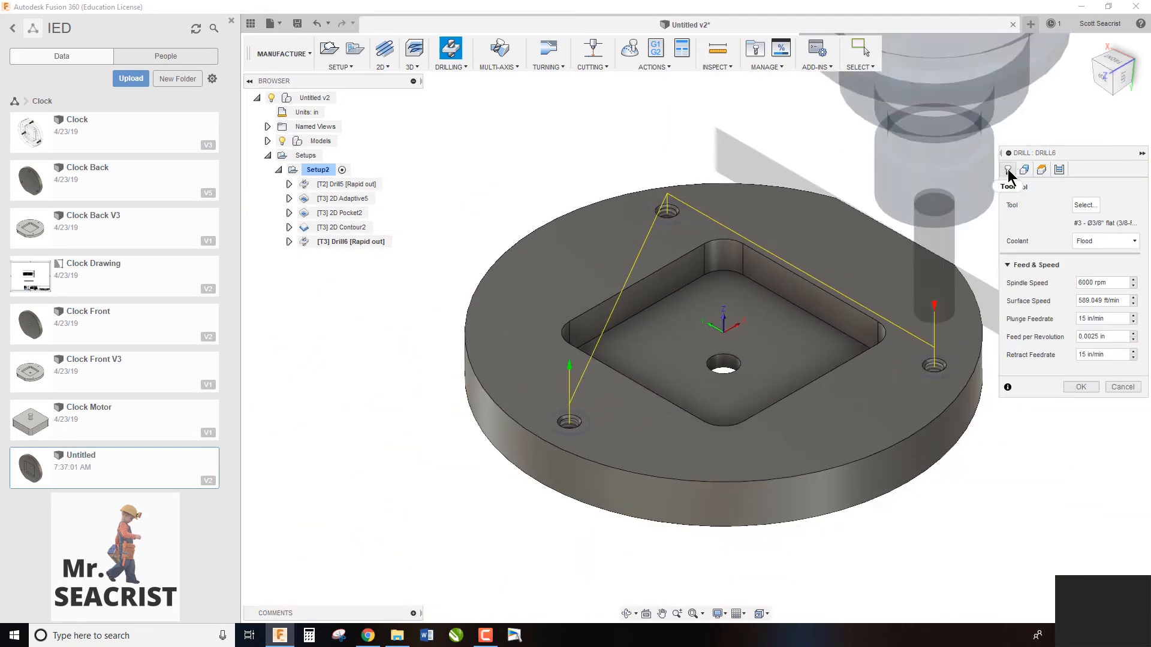
pyautogui.click(1086, 206)
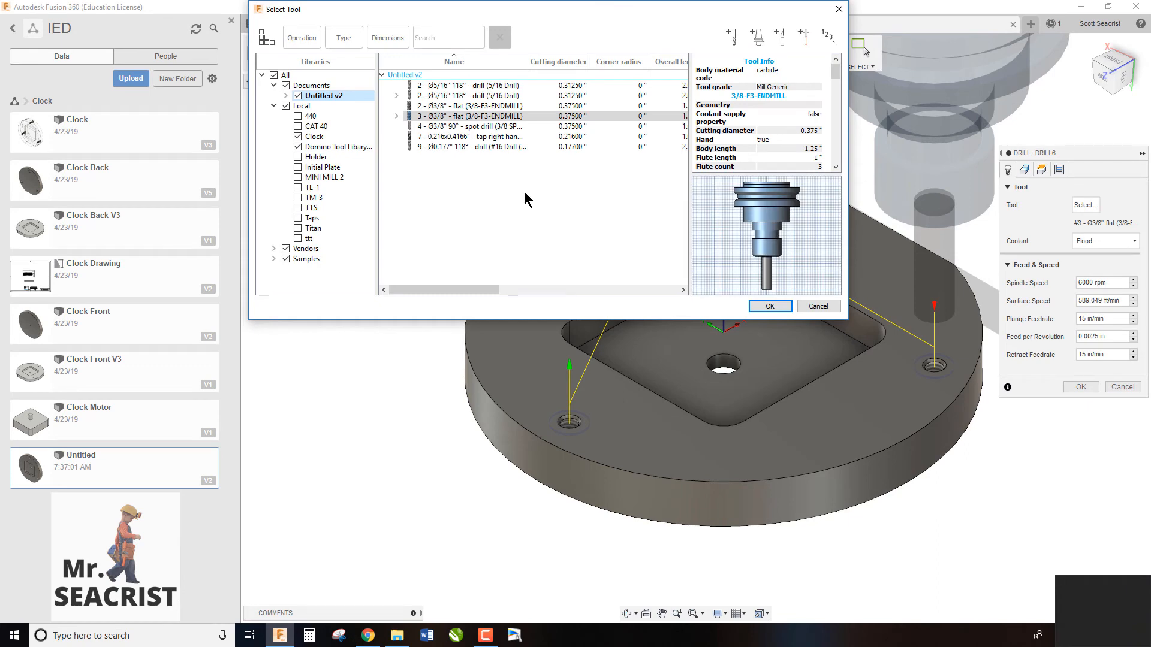
pyautogui.click(482, 127)
pyautogui.click(771, 307)
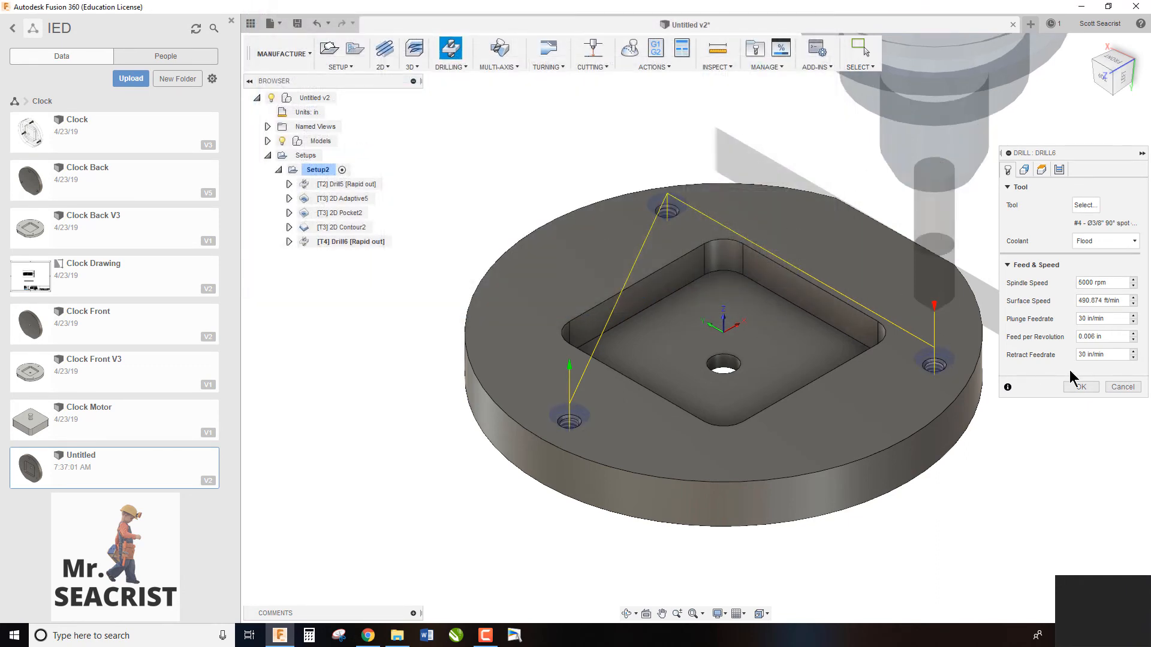
pyautogui.click(1084, 386)
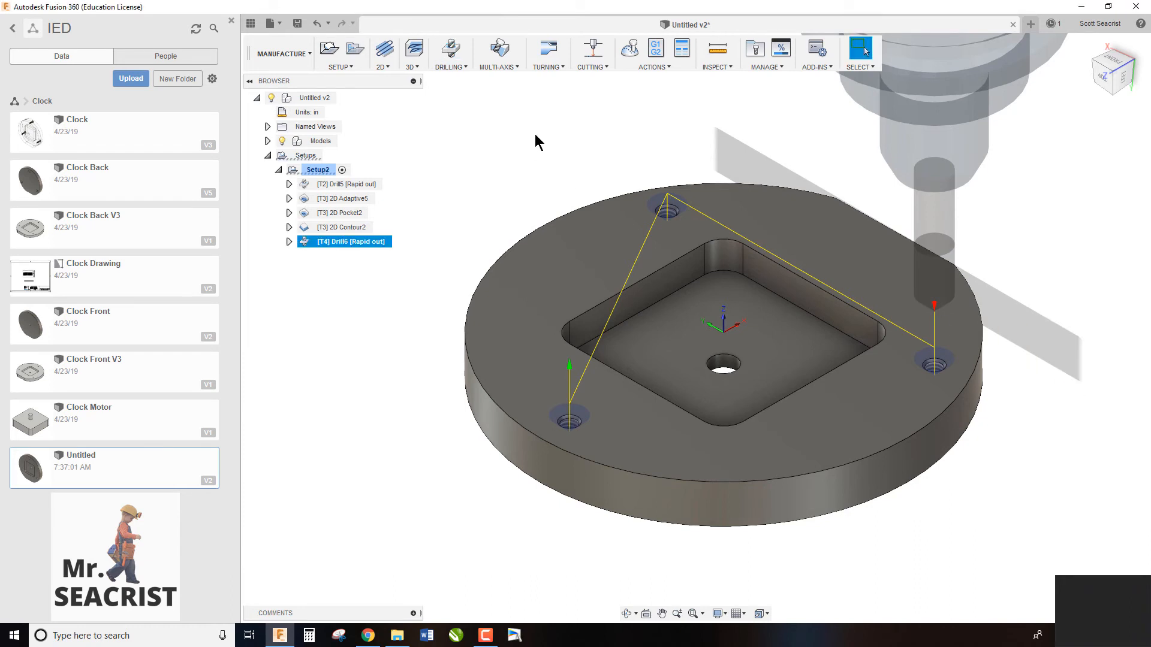
# Start another drilling operation and assign tool 9, the 0.177" 118° drill
pyautogui.click(450, 52)
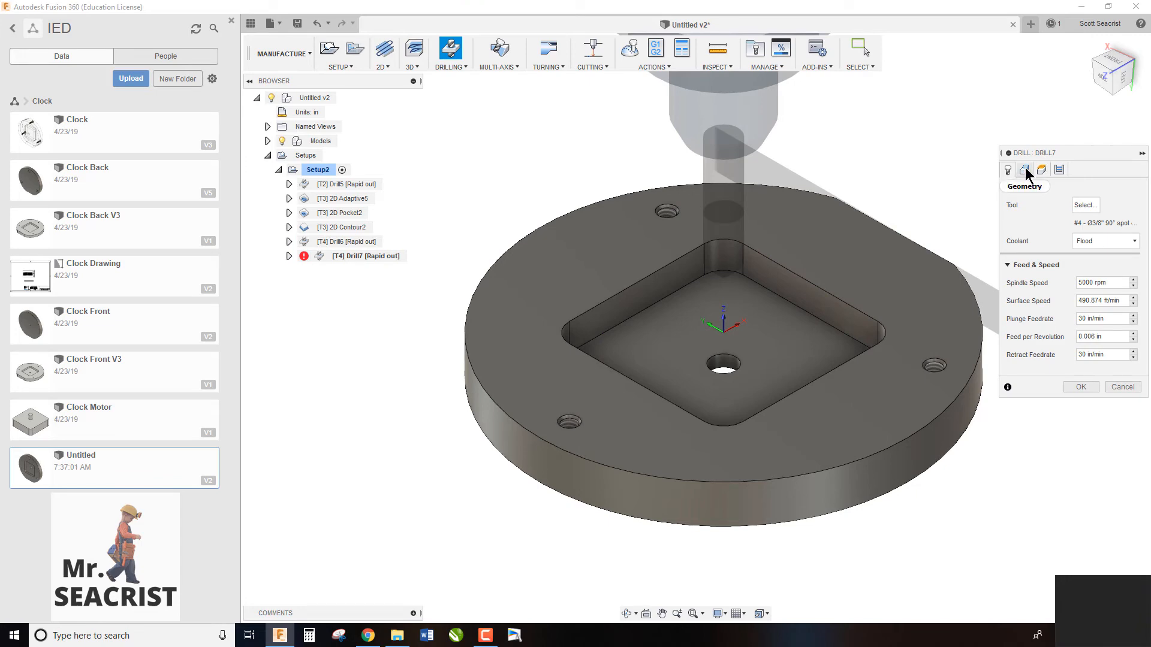
pyautogui.click(1085, 205)
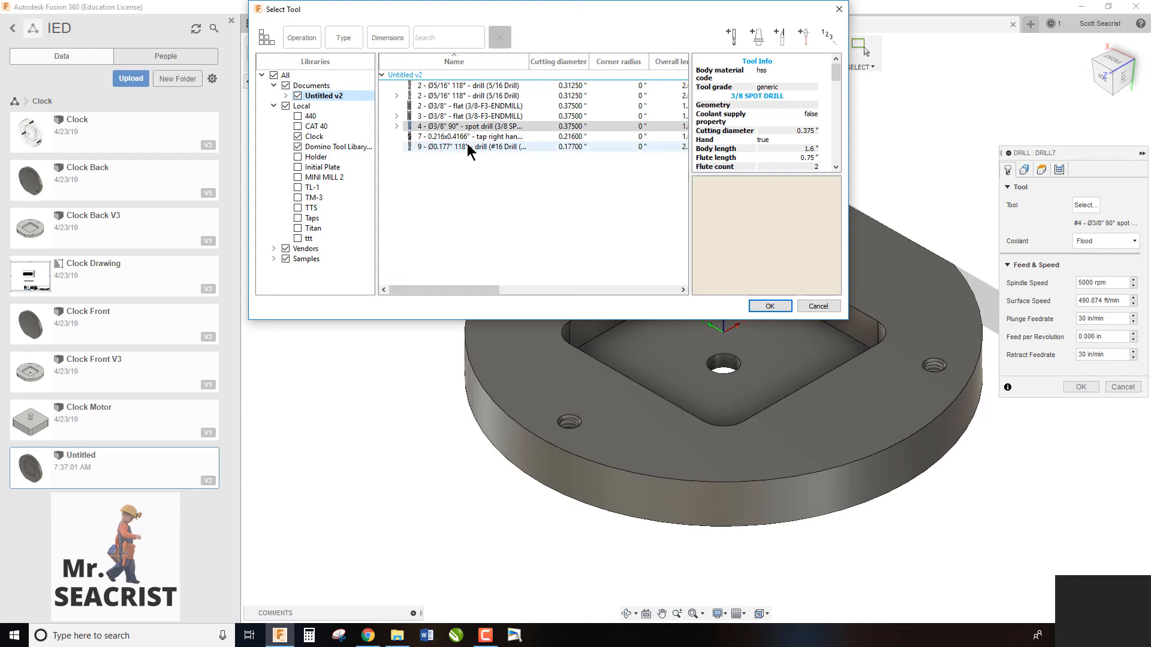
pyautogui.click(467, 147)
pyautogui.click(769, 305)
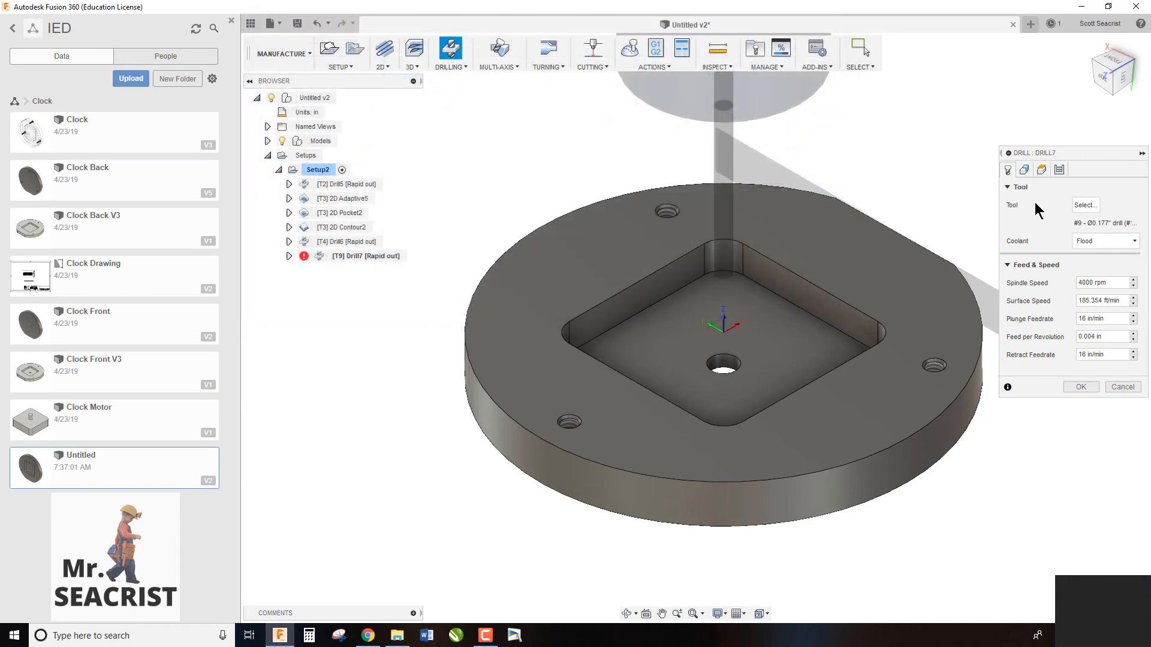
# Select the cylindrical face of one small threaded hole, include all holes of the same diameter, and generate the drilling operation with default heights
pyautogui.click(1024, 170)
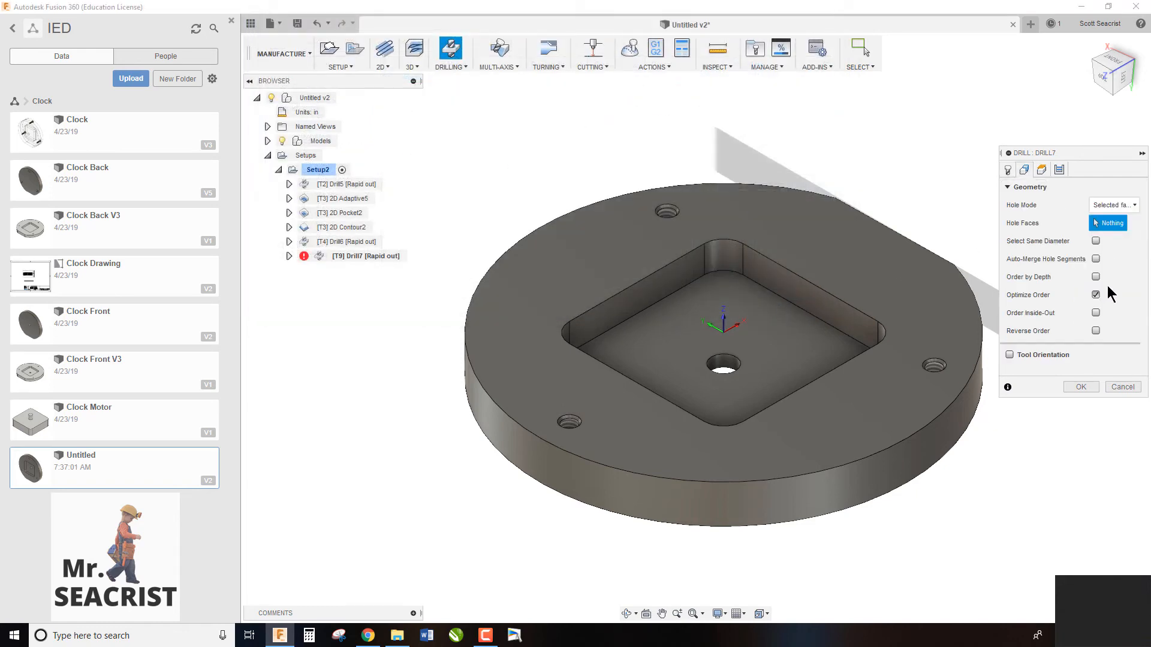
pyautogui.click(1096, 241)
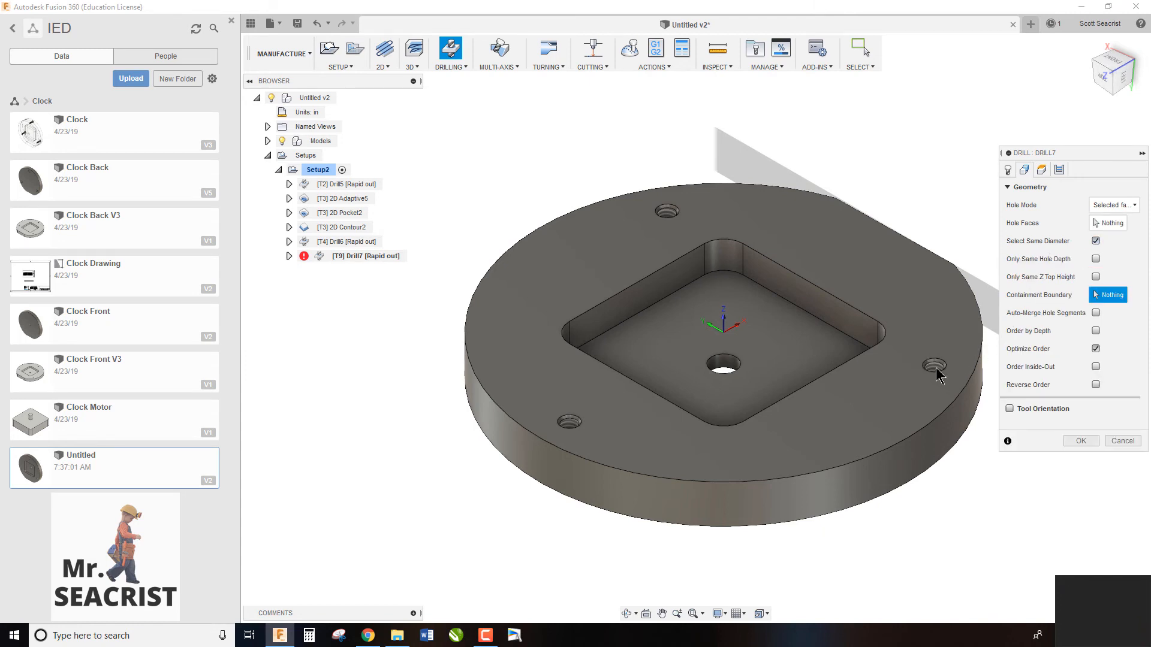
pyautogui.scroll(6, 937, 368)
pyautogui.scroll(-6, 713, 282)
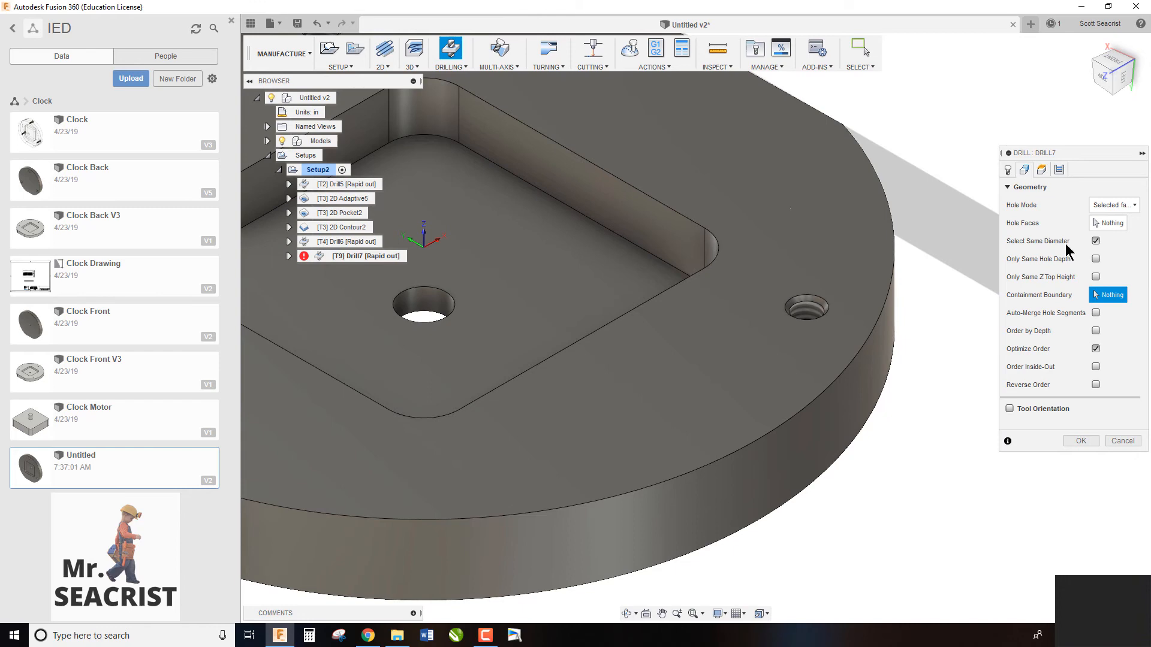
pyautogui.click(1109, 223)
pyautogui.click(803, 315)
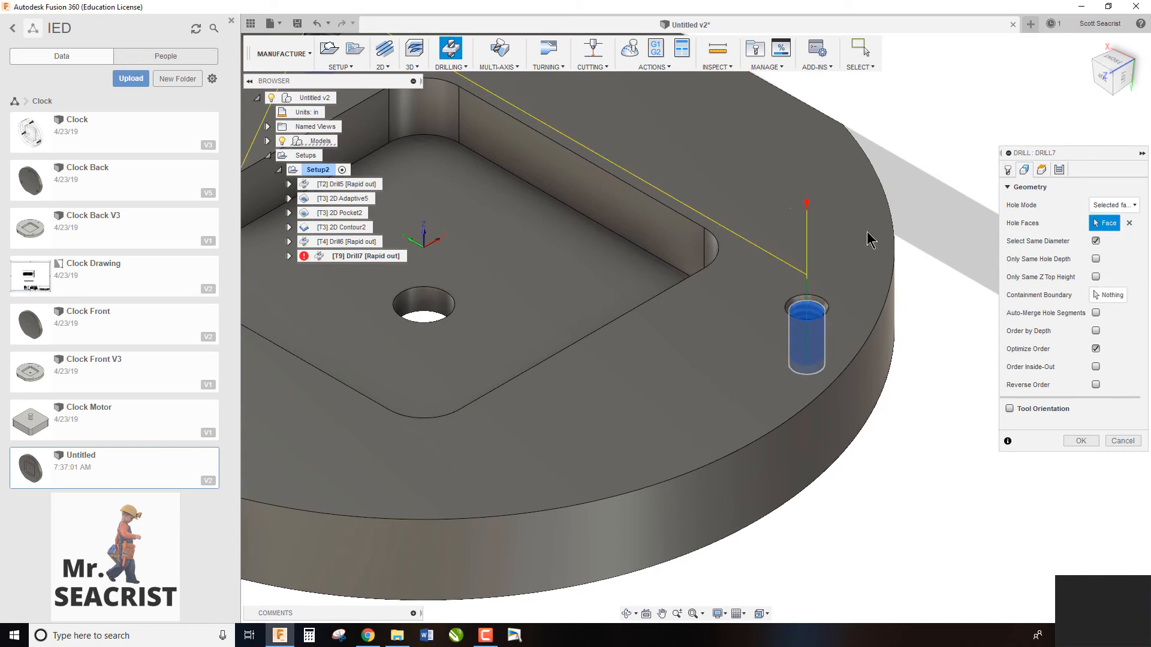
pyautogui.scroll(-5, 871, 220)
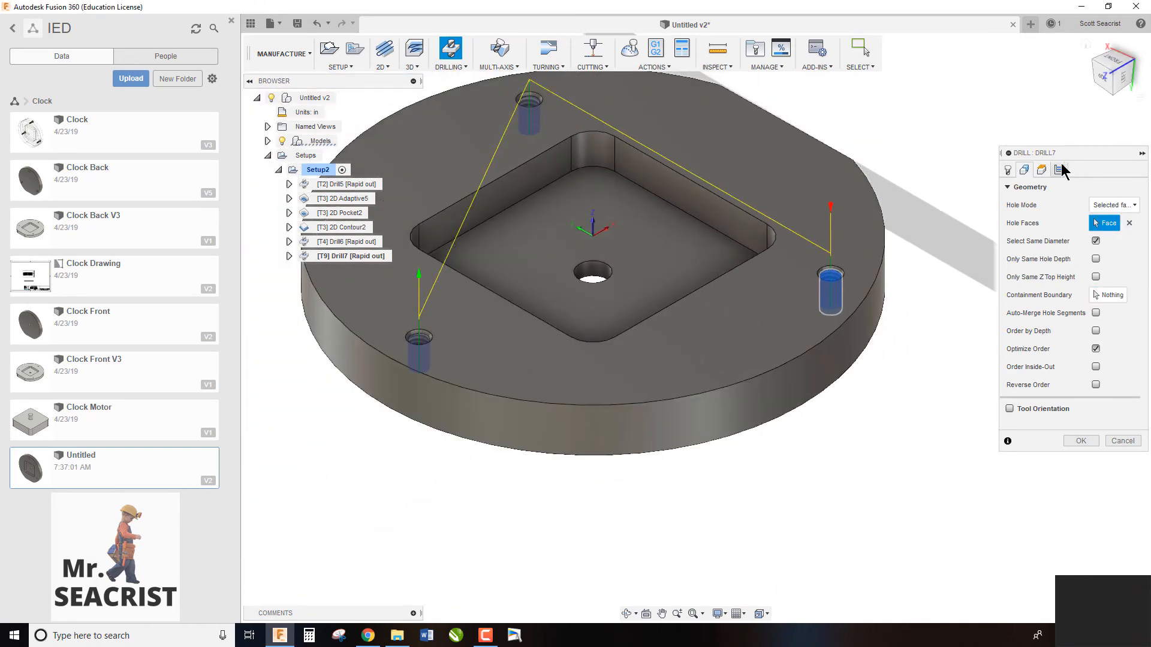
pyautogui.click(1041, 170)
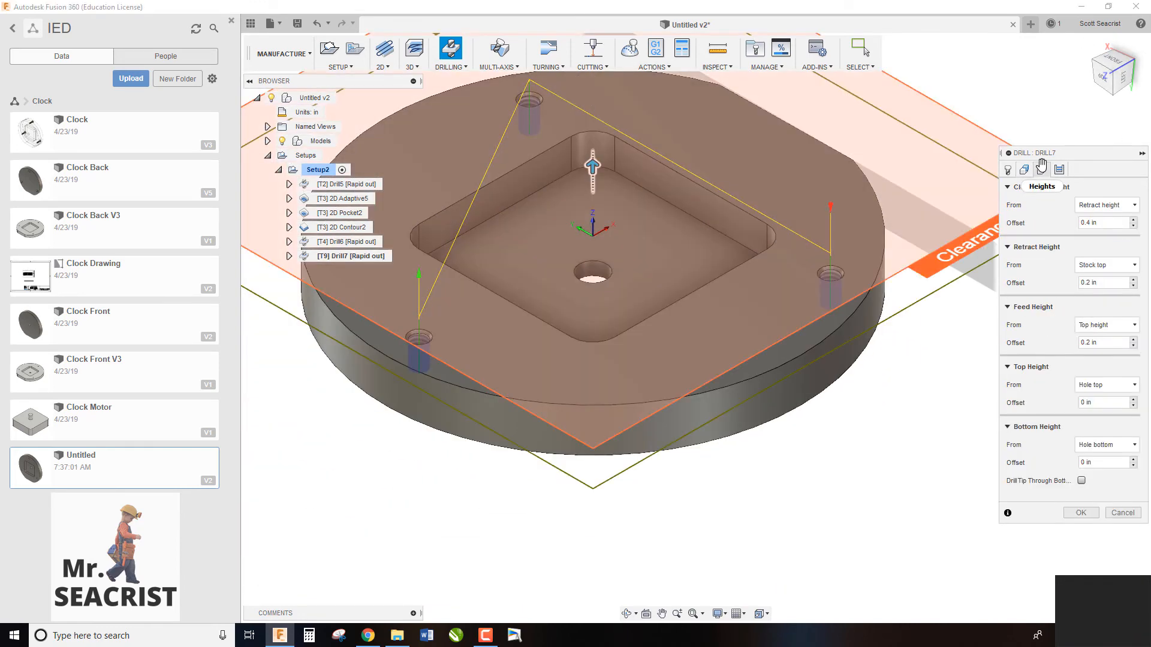
pyautogui.click(1081, 513)
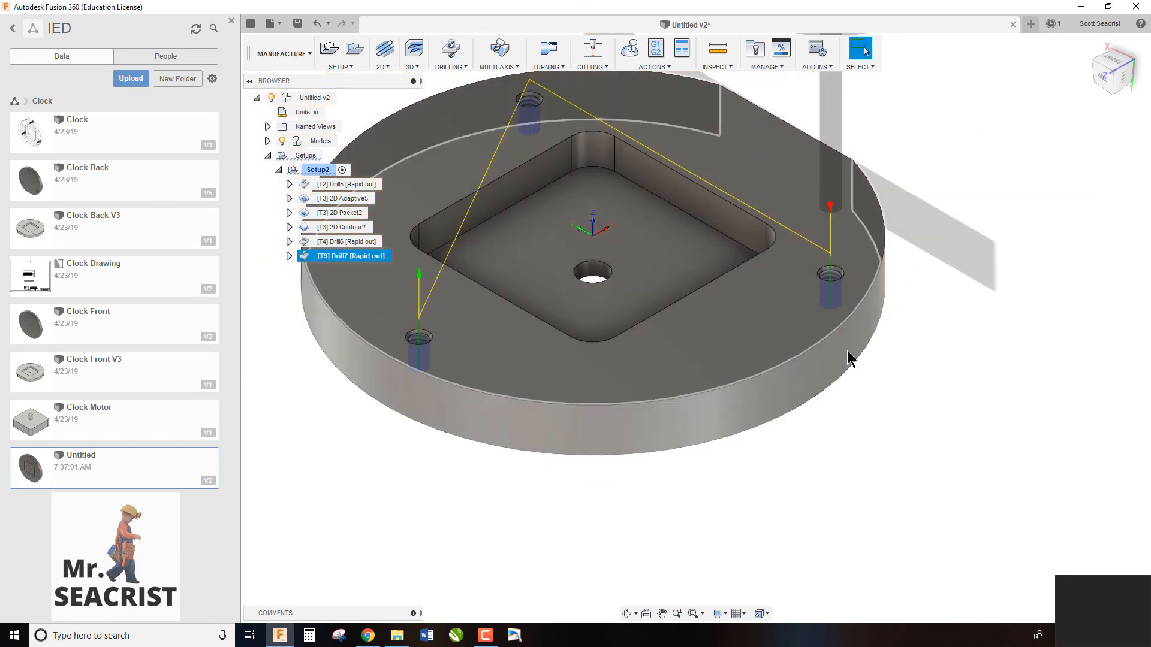
# Start a further drilling operation and assign tool 7, the 12-24 right-hand tap
pyautogui.click(287, 343)
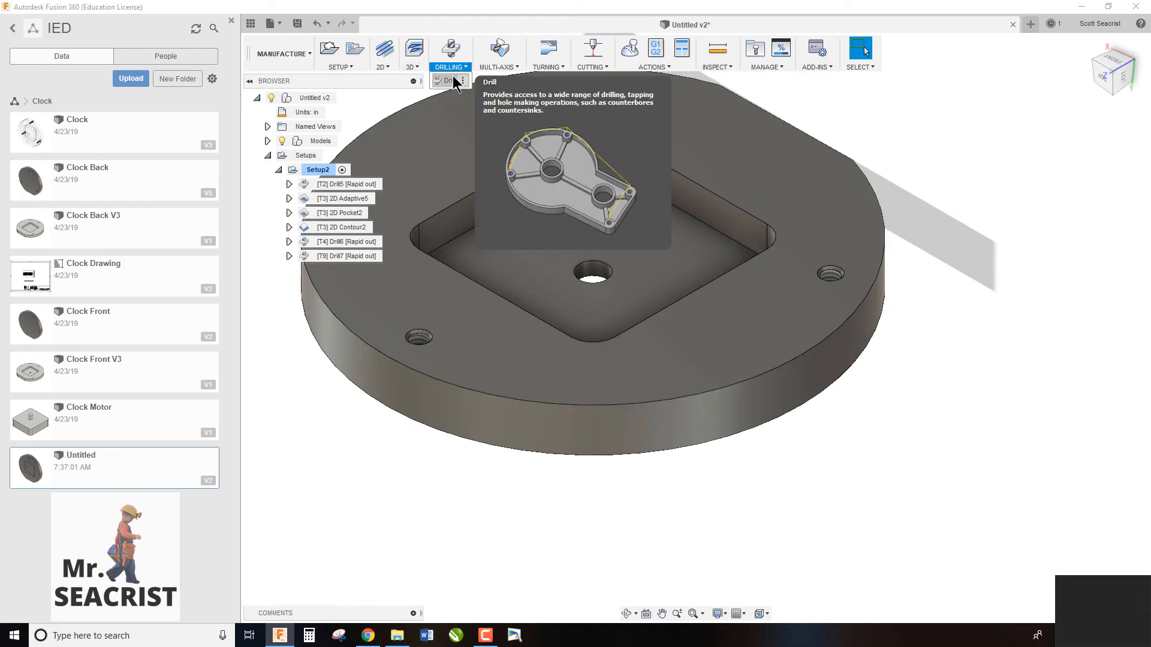
pyautogui.click(452, 74)
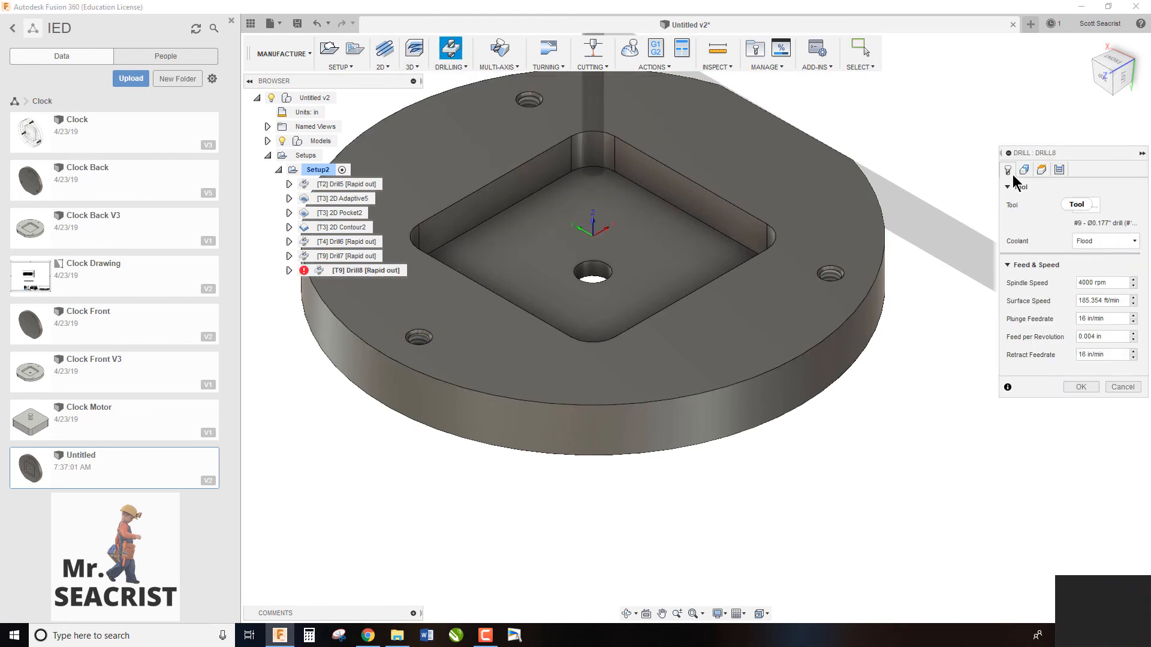
pyautogui.click(1084, 205)
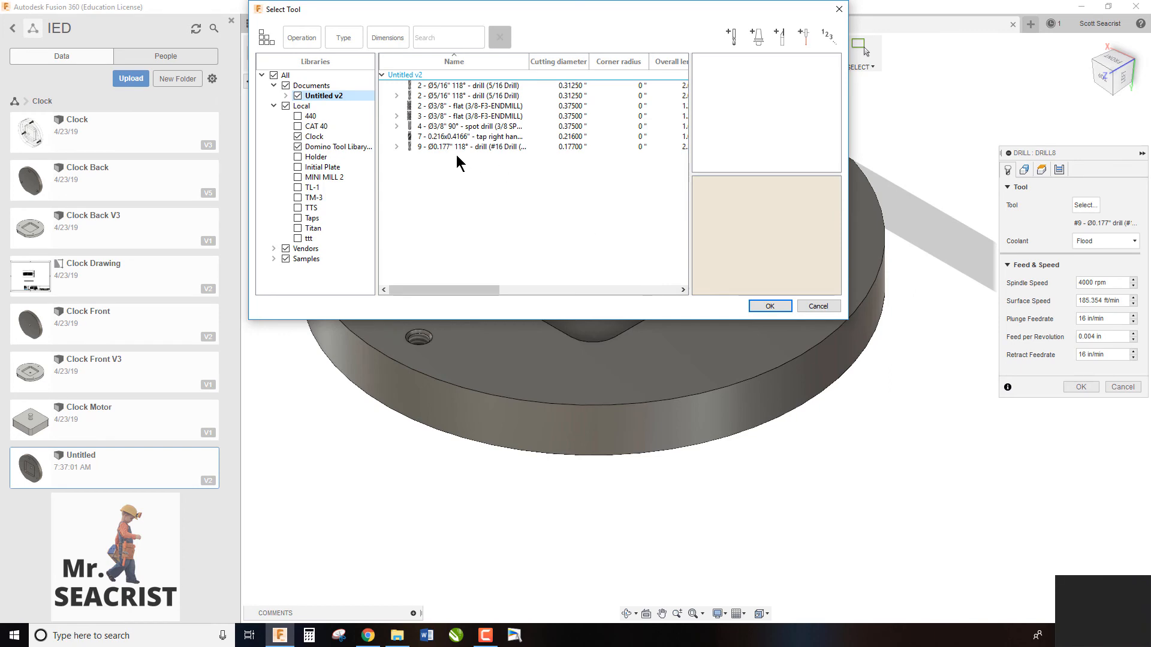
pyautogui.click(444, 136)
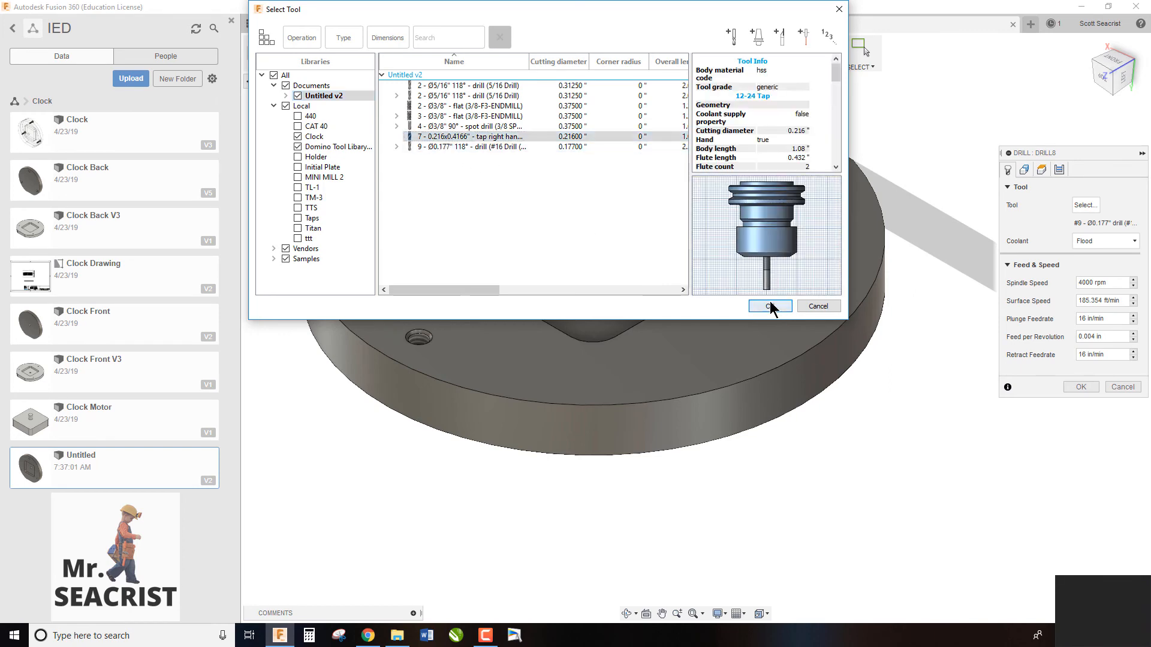
pyautogui.click(771, 307)
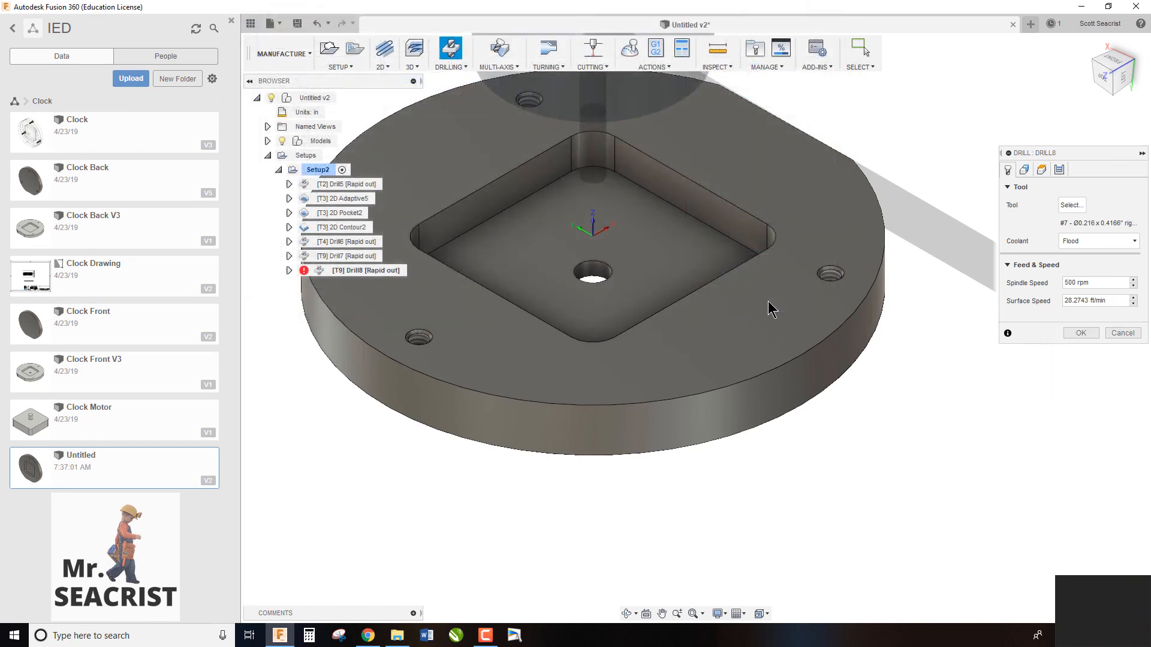
# Apply the tapping operation to all small holes of the same diameter, set the bottom height offset to 0.05 in, and generate it
pyautogui.click(1026, 170)
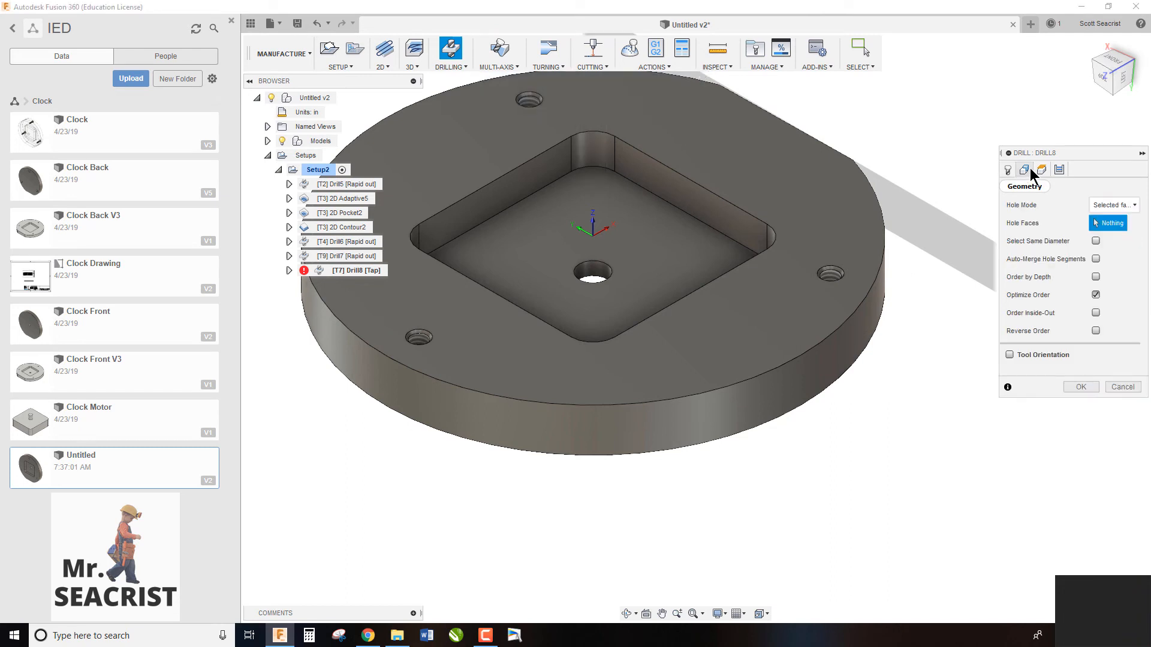
pyautogui.click(1096, 241)
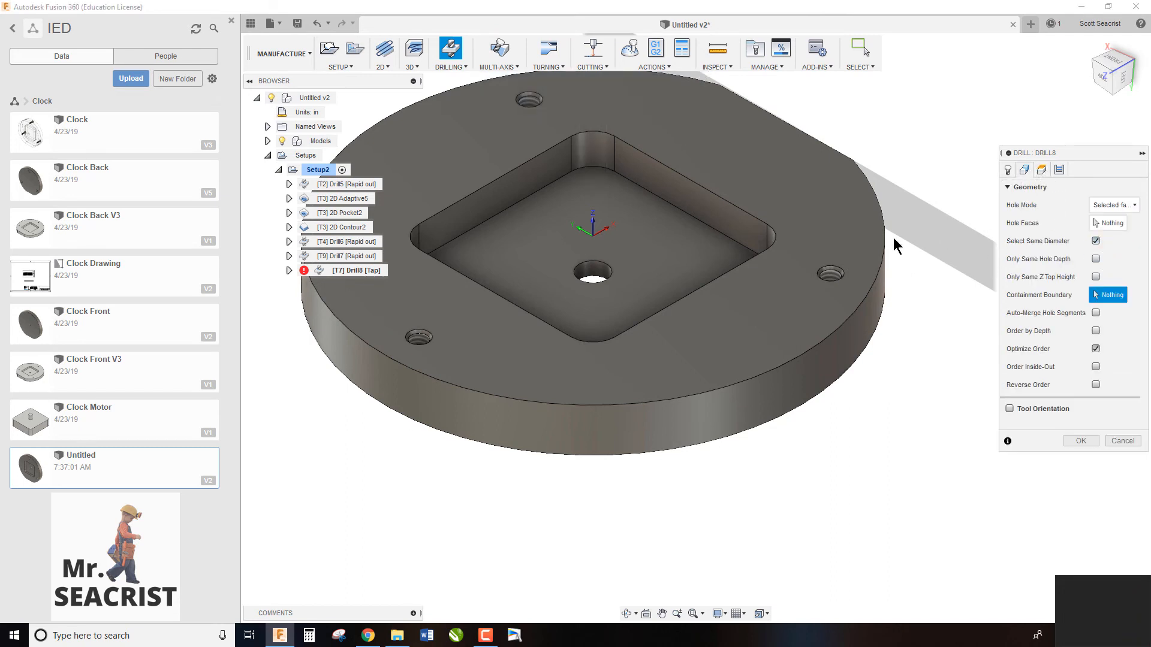
pyautogui.click(1109, 223)
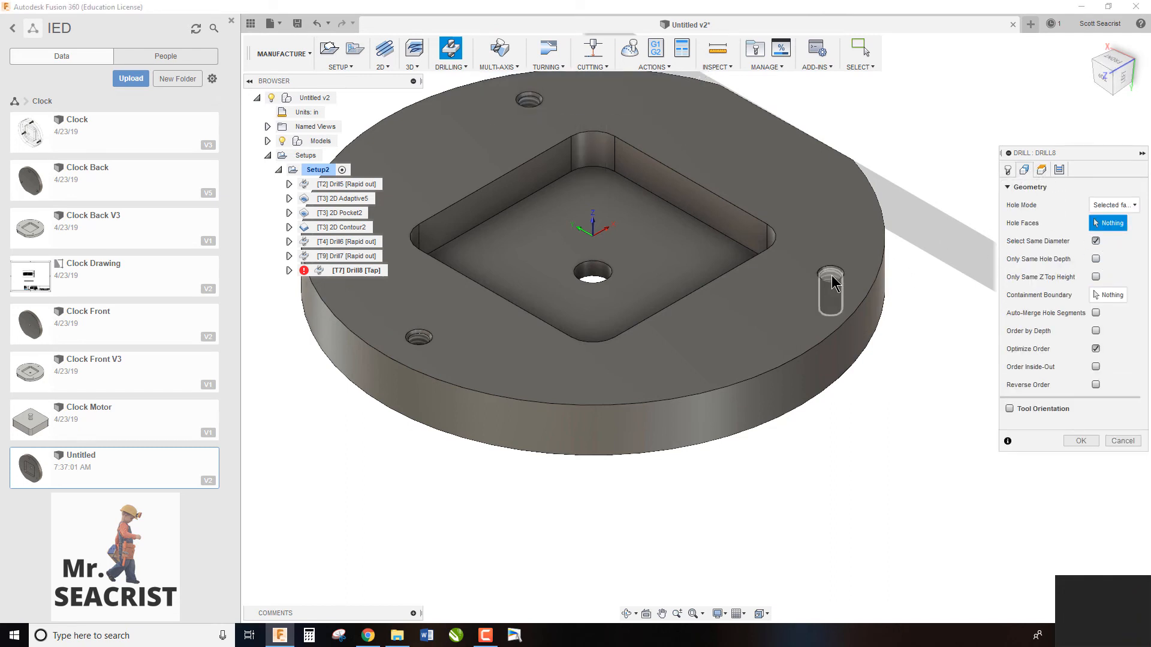
pyautogui.click(830, 277)
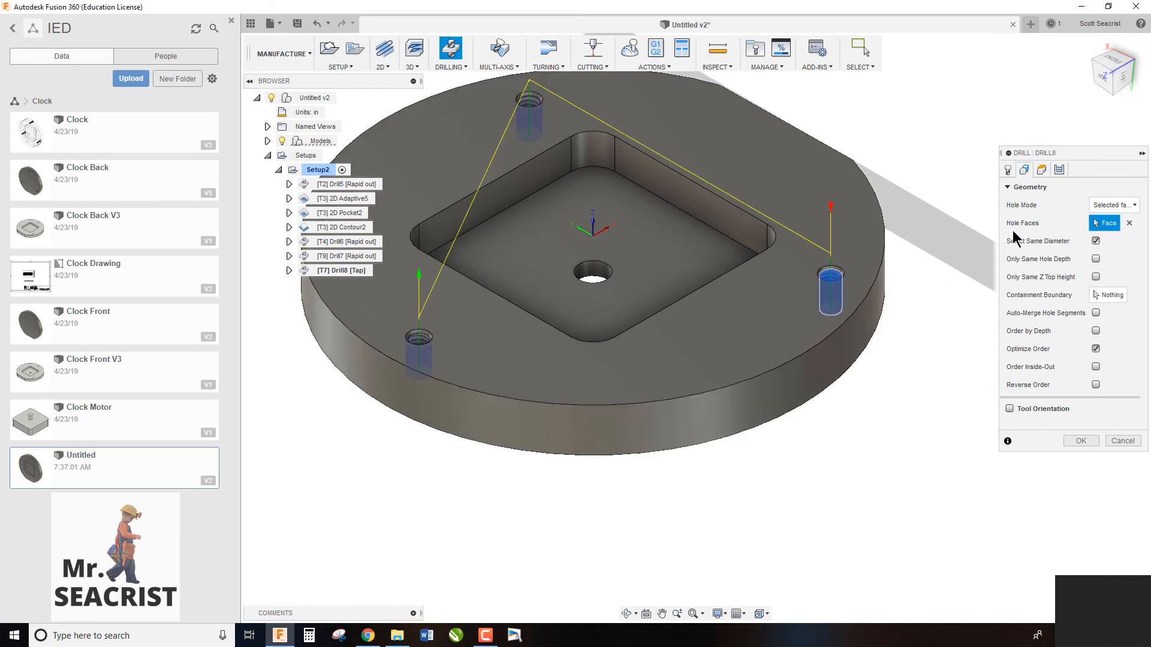
pyautogui.click(1041, 169)
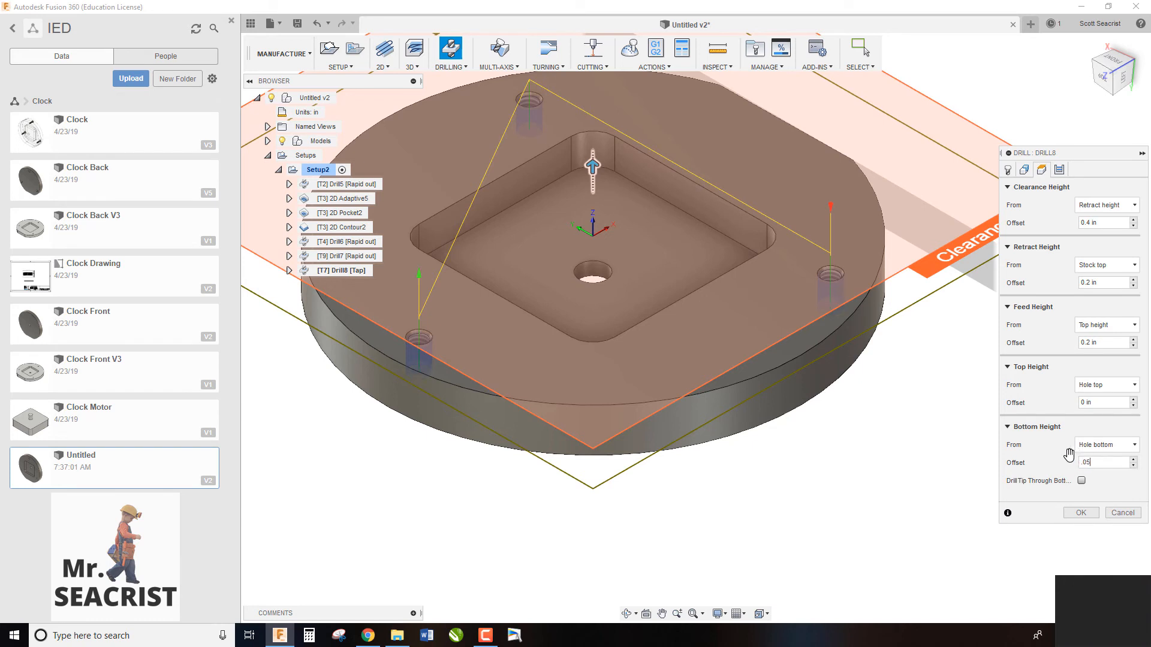
pyautogui.click(1072, 522)
# Compare the tapping and tool 9 drilling depths from the side, then return to the isometric view
pyautogui.click(1109, 84)
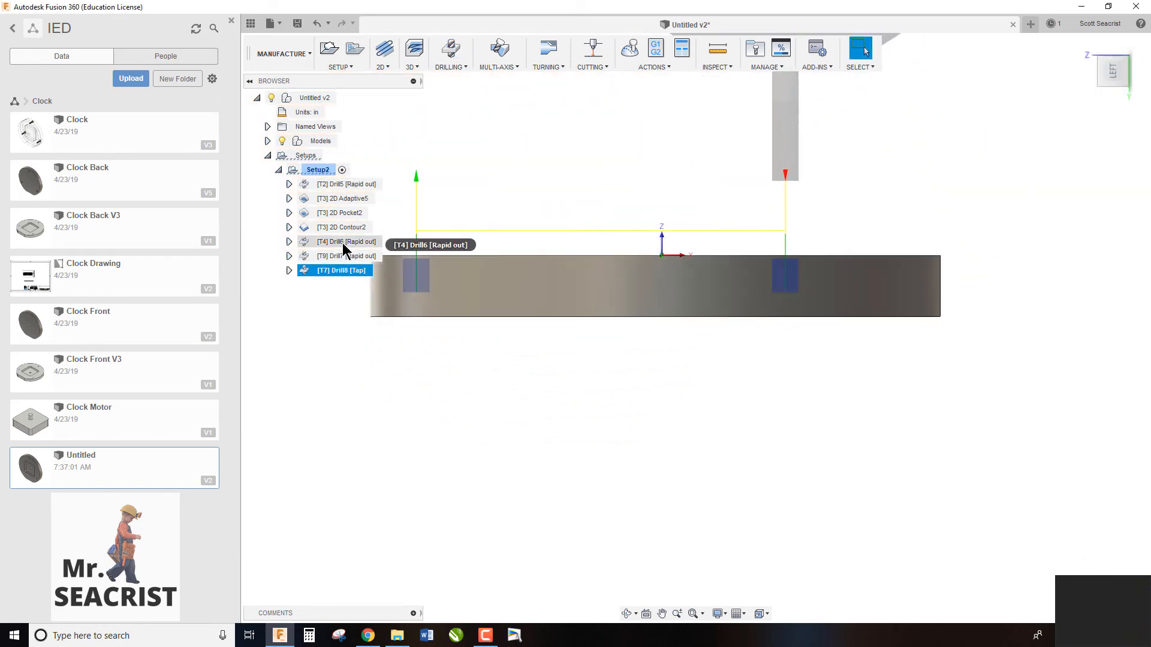
pyautogui.click(330, 260)
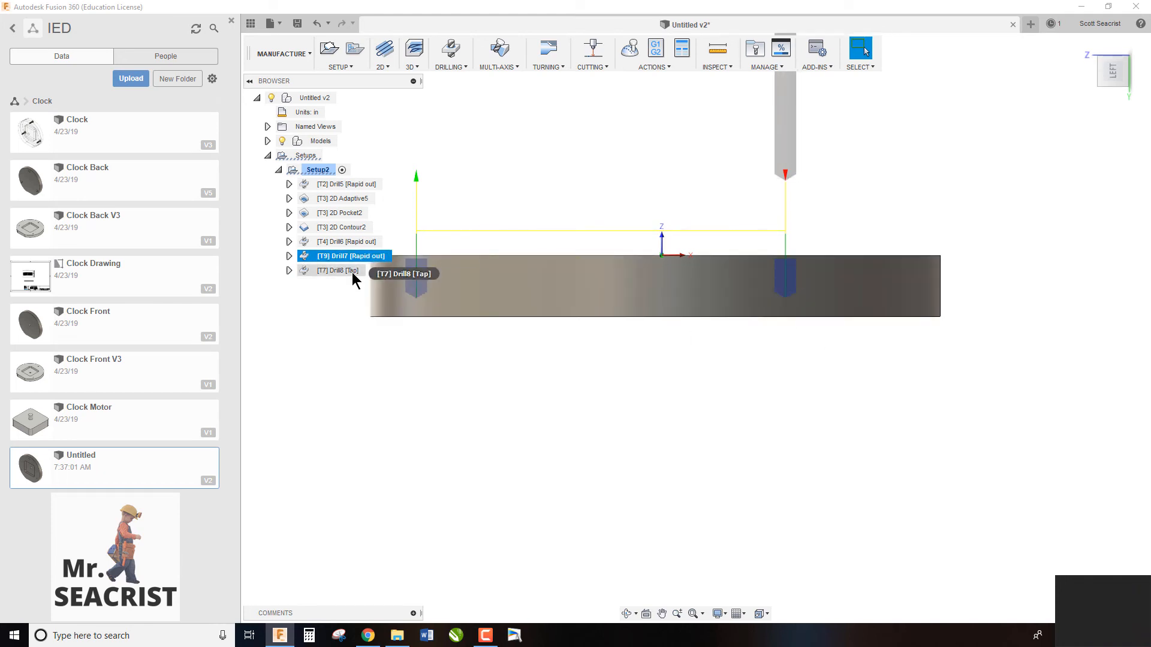
pyautogui.click(1100, 63)
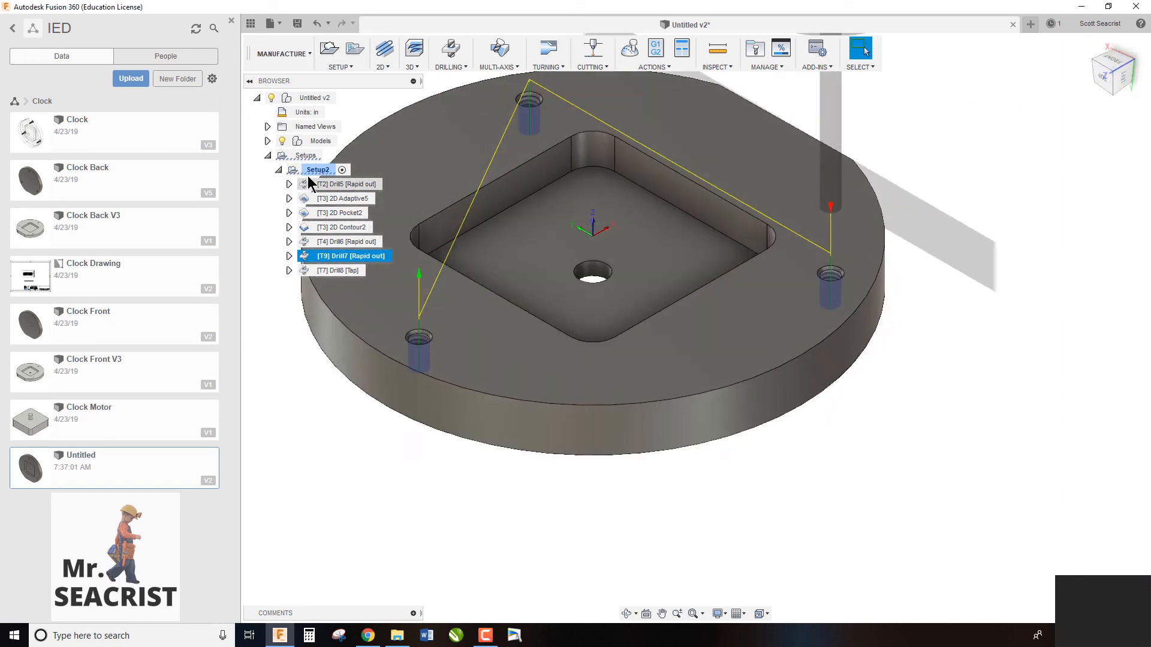
# Simulate all of Setup2's toolpaths with stock shown at increased playback speed, inspect the machined part from another angle, and close the simulation
pyautogui.click(315, 171)
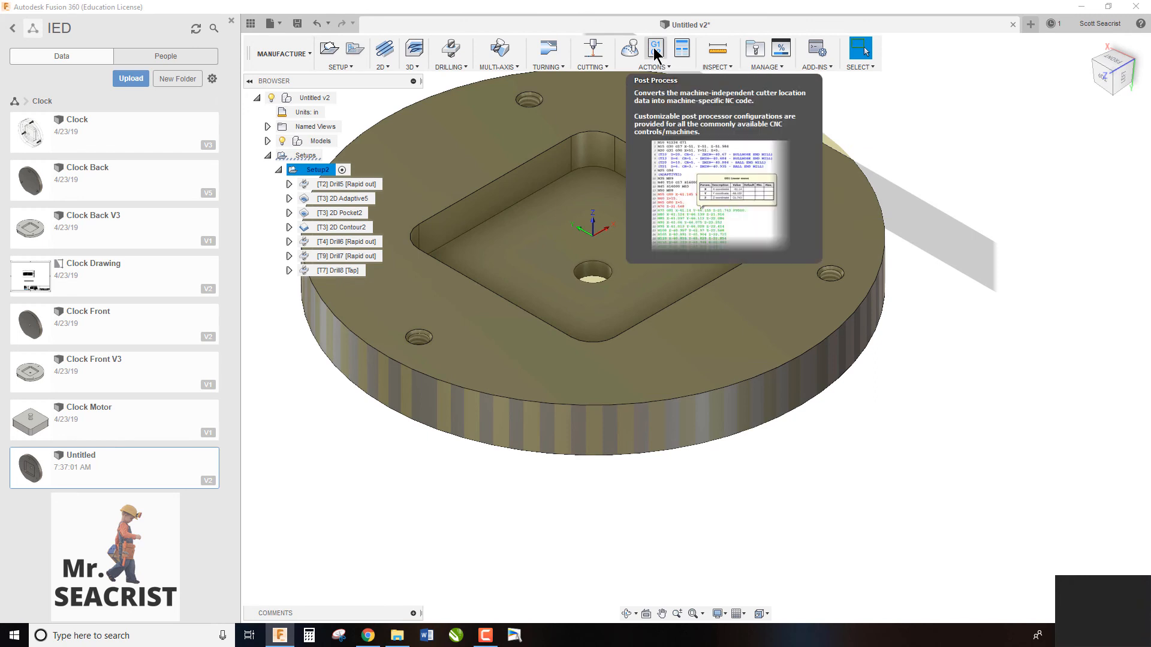
pyautogui.click(629, 48)
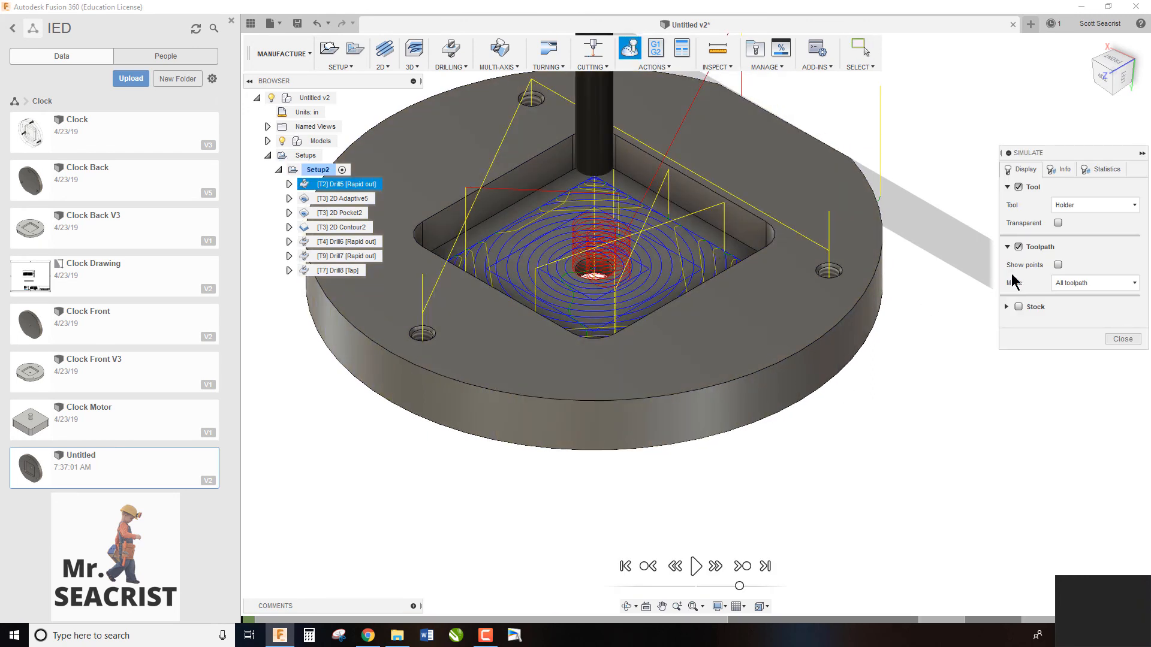
pyautogui.click(1019, 306)
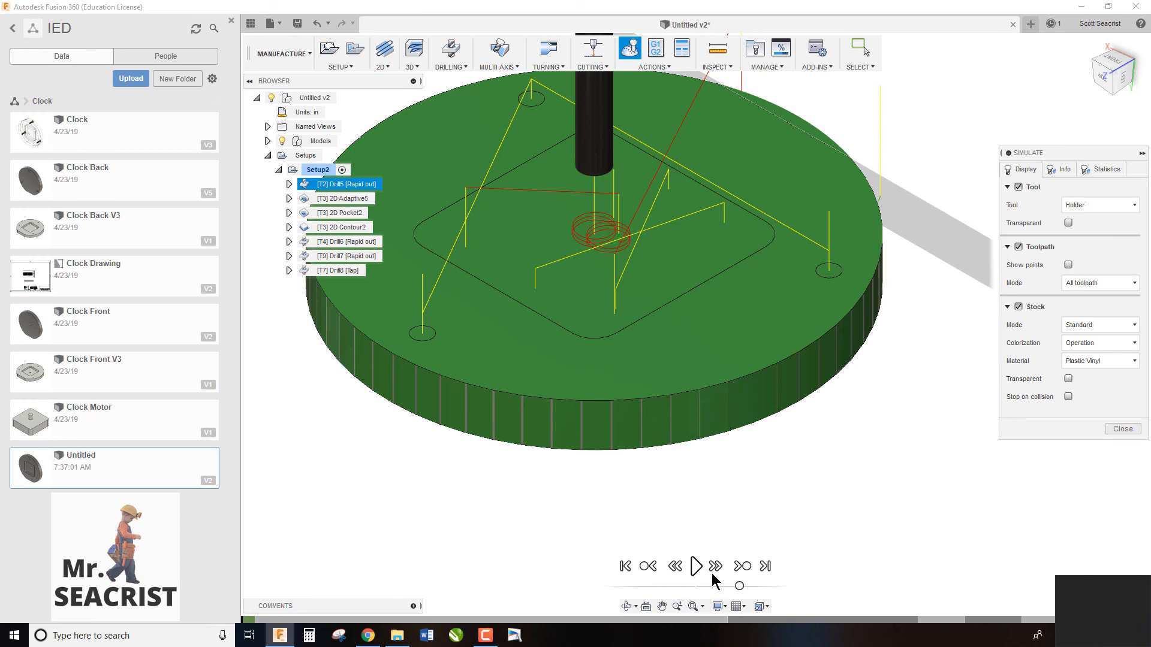
pyautogui.click(696, 566)
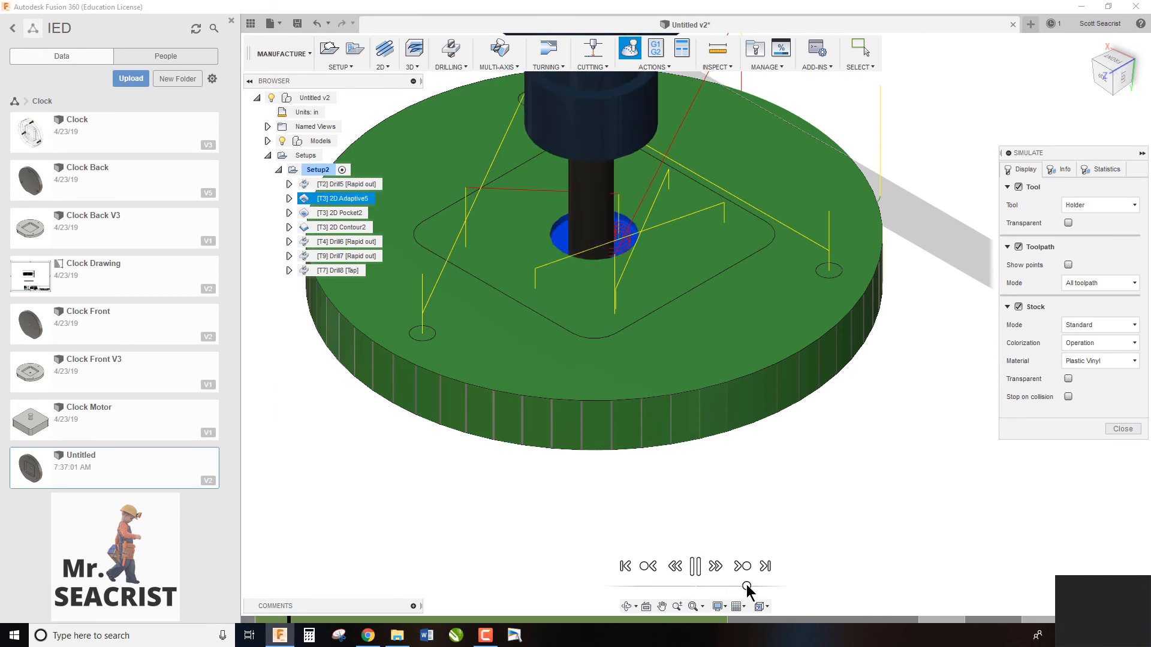
pyautogui.moveTo(747, 587); pyautogui.dragTo(761, 587)
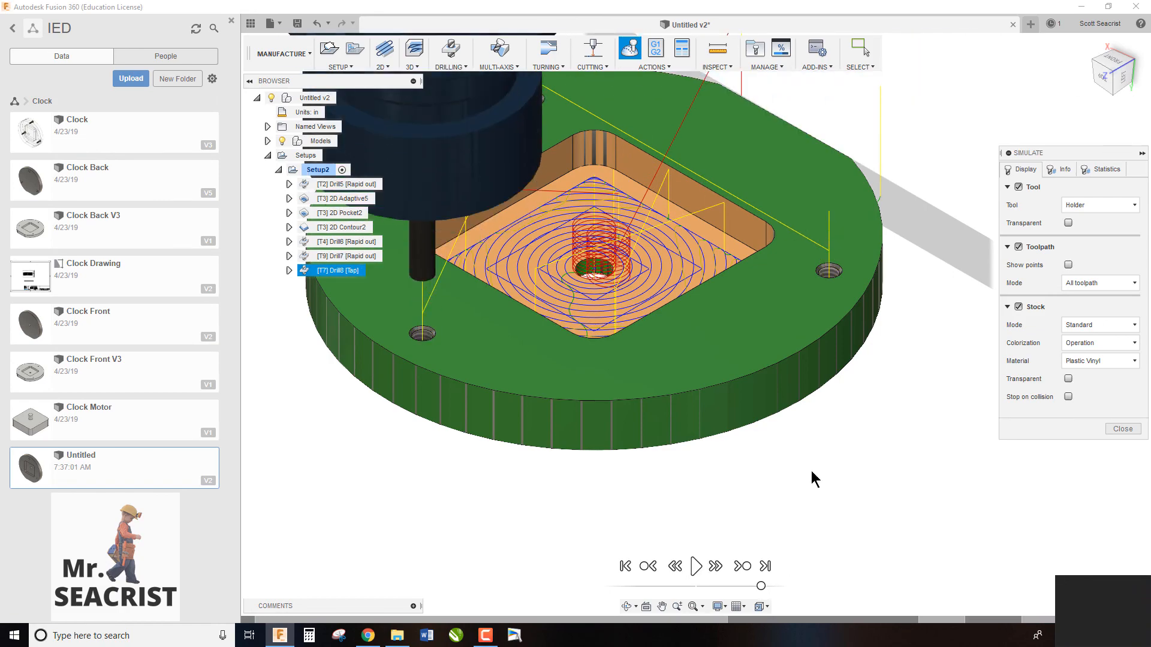
pyautogui.moveTo(1116, 68)
pyautogui.mouseDown()
pyautogui.moveTo(1102, 74)
pyautogui.moveTo(1043, 394)
pyautogui.mouseUp()
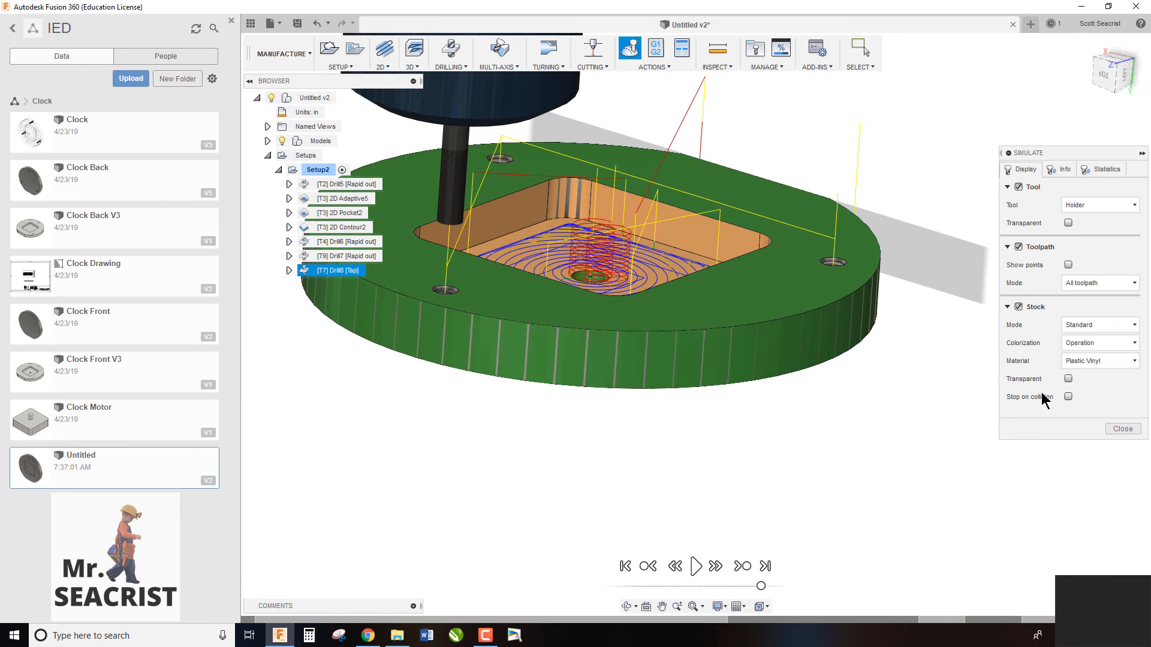
pyautogui.click(1122, 429)
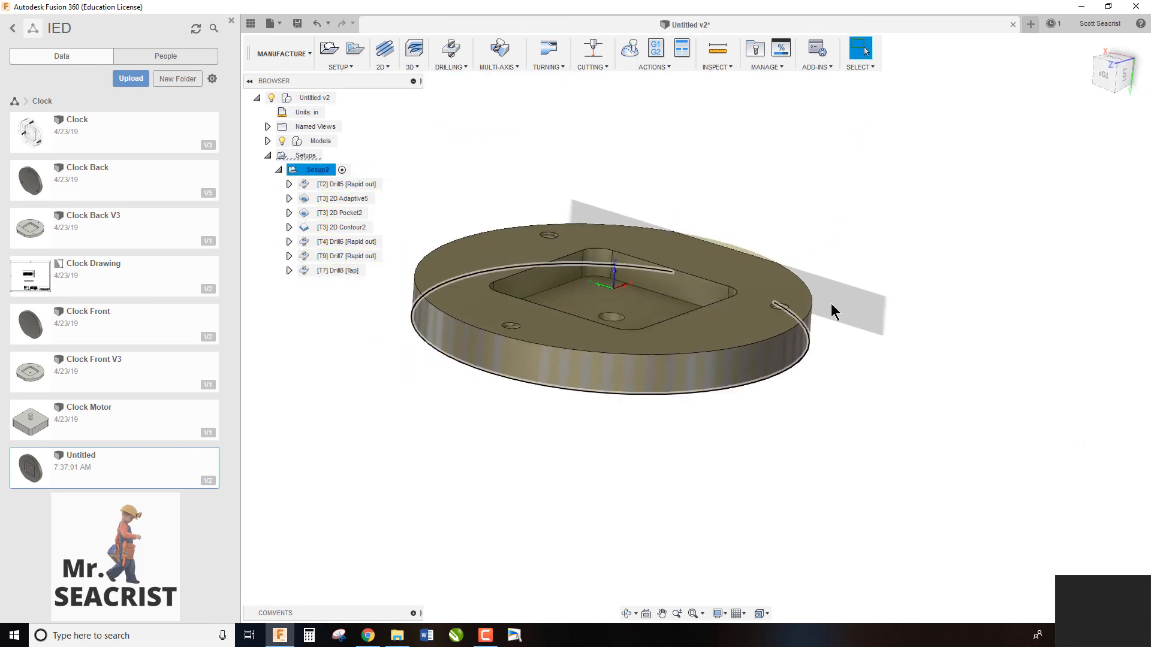
# Set up post-processing for Setup2 with high feedrate 200, program number 1111, and the comment "Clock Frt" followed by the programmer's surname
pyautogui.click(656, 48)
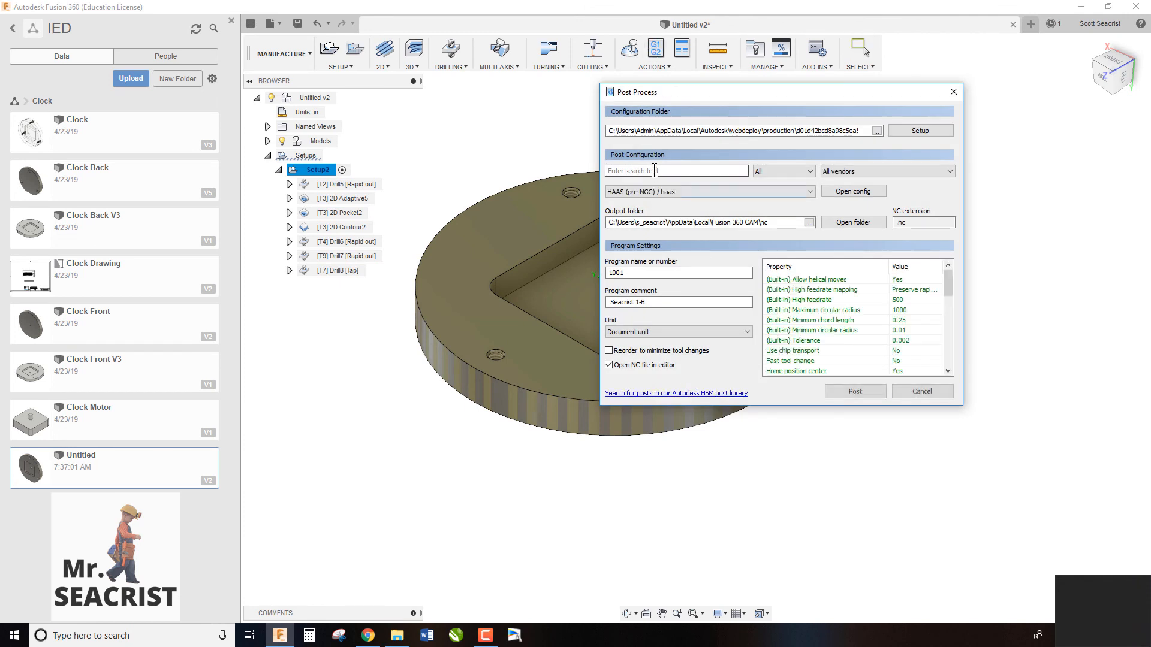
pyautogui.click(911, 300)
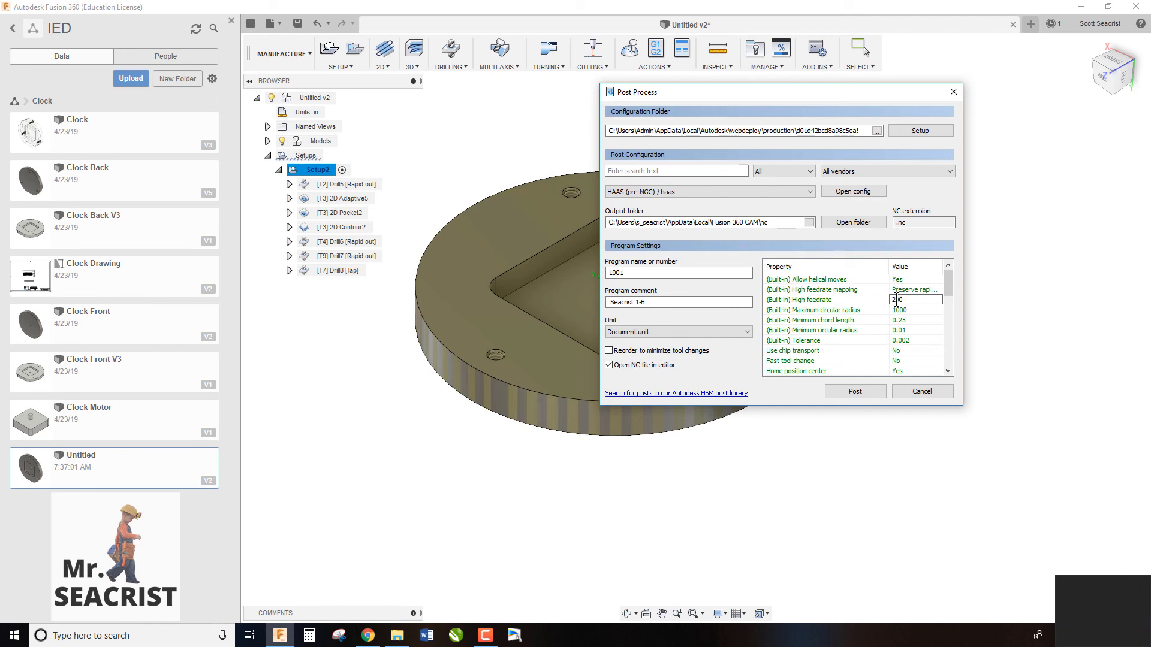
pyautogui.write('200')
pyautogui.press('Tab')
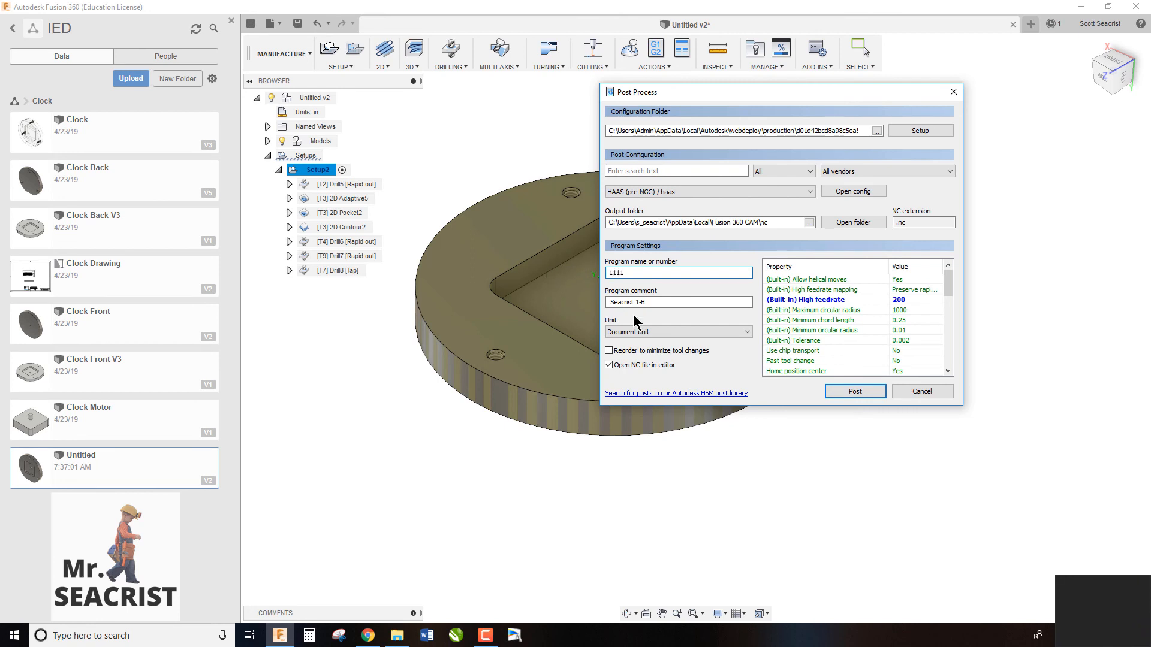
pyautogui.moveTo(648, 302); pyautogui.dragTo(588, 313)
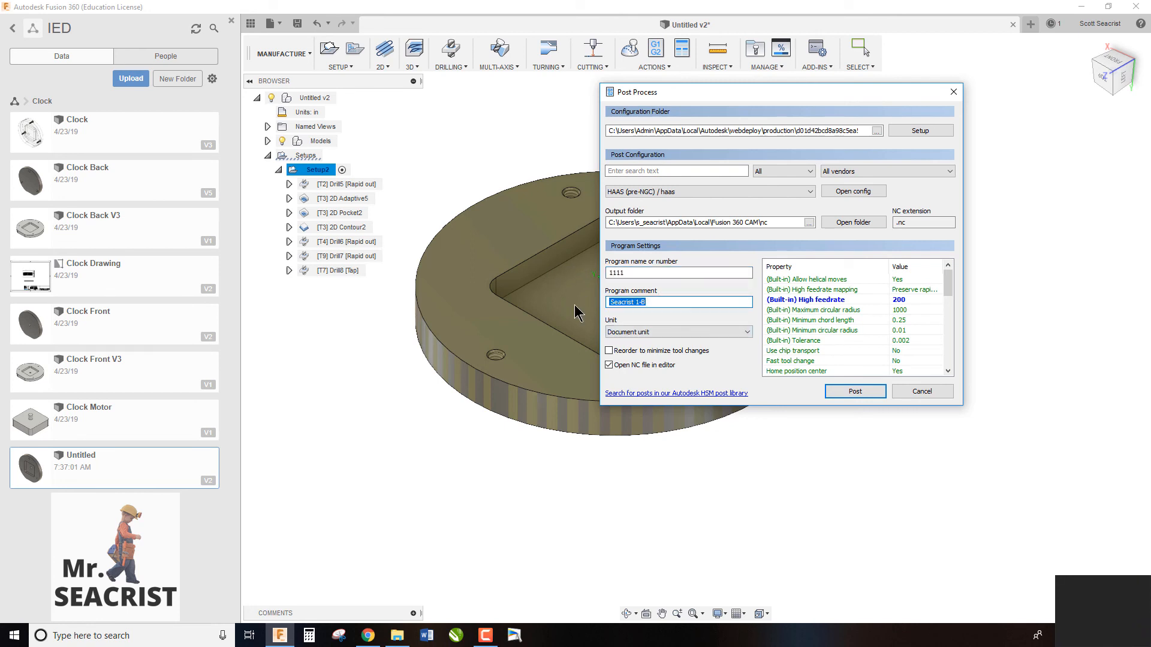
pyautogui.write('S')
# Post the program and save the NC file as 1111.nc in the Downloads folder
pyautogui.click(854, 391)
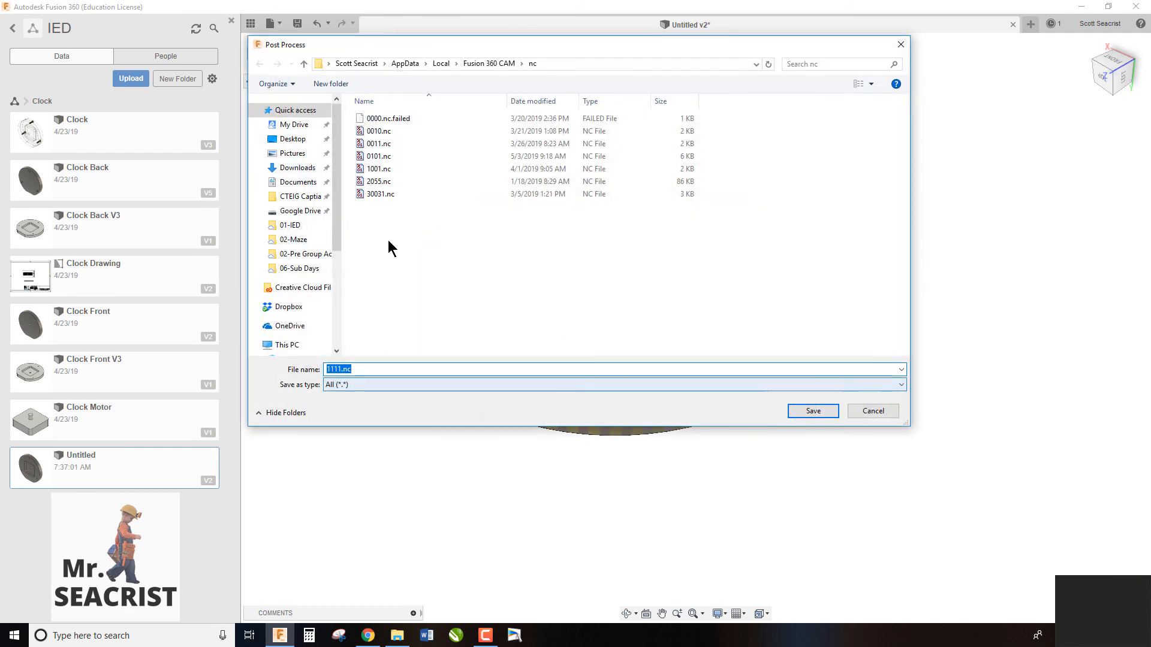
pyautogui.click(297, 168)
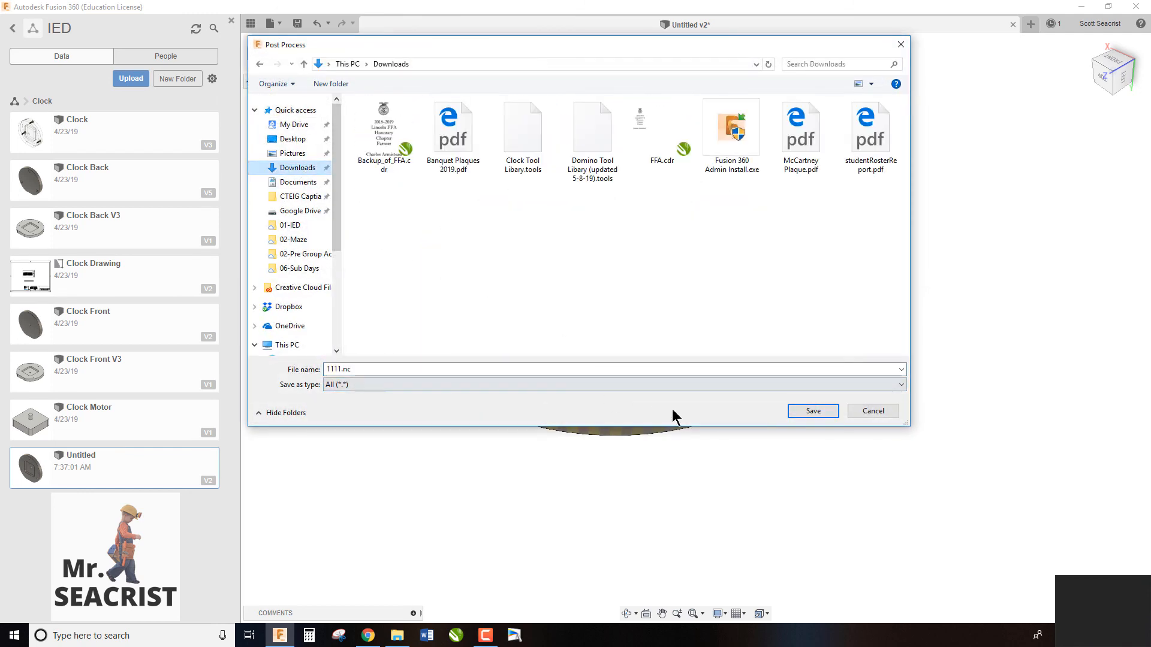
pyautogui.click(809, 413)
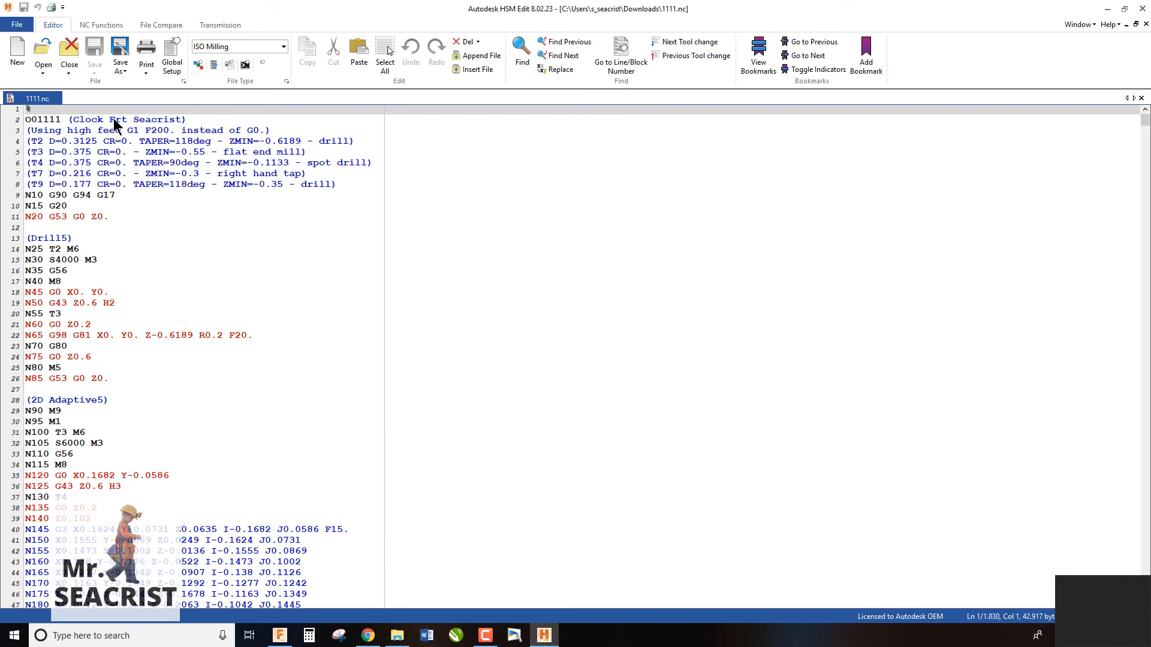
# Review the posted NC code, checking the G56 work offset lines under Drill5 and 2D Adaptive5 and the adaptive toolpath's coordinate moves
pyautogui.click(65, 274)
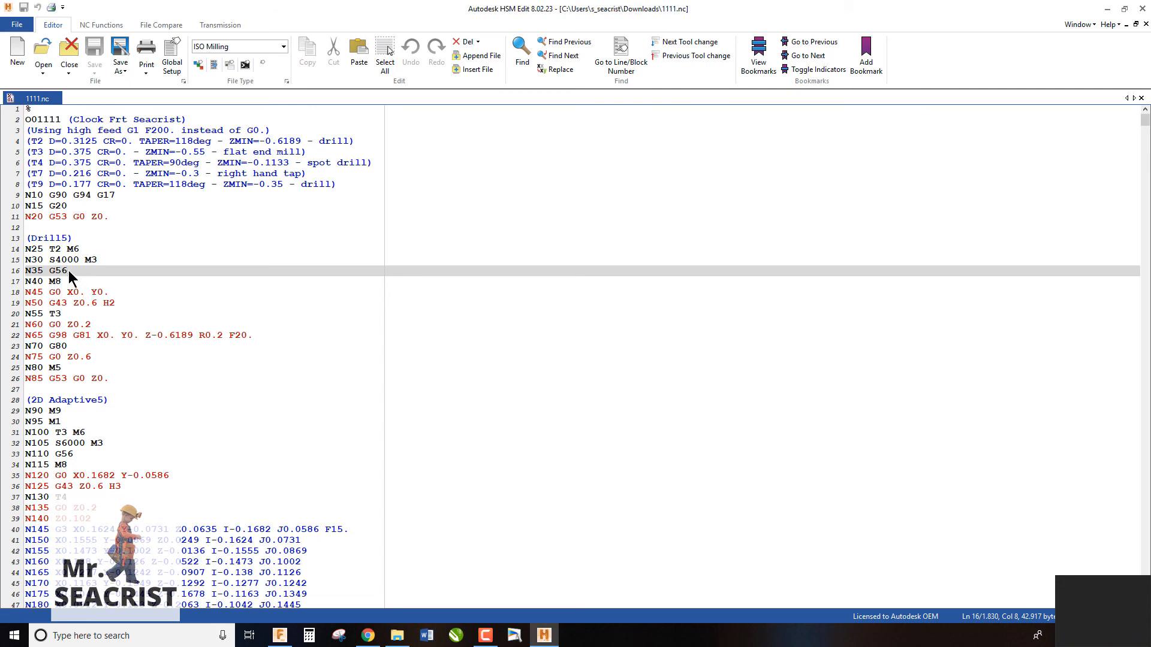
pyautogui.click(71, 454)
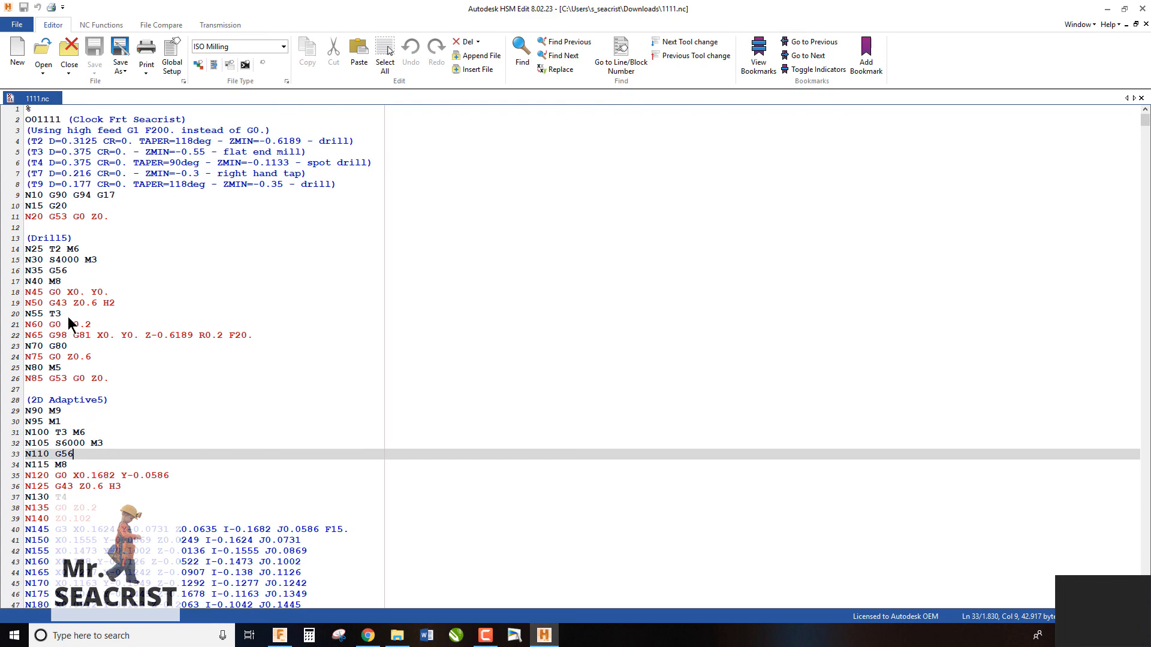
pyautogui.scroll(-20, 105, 450)
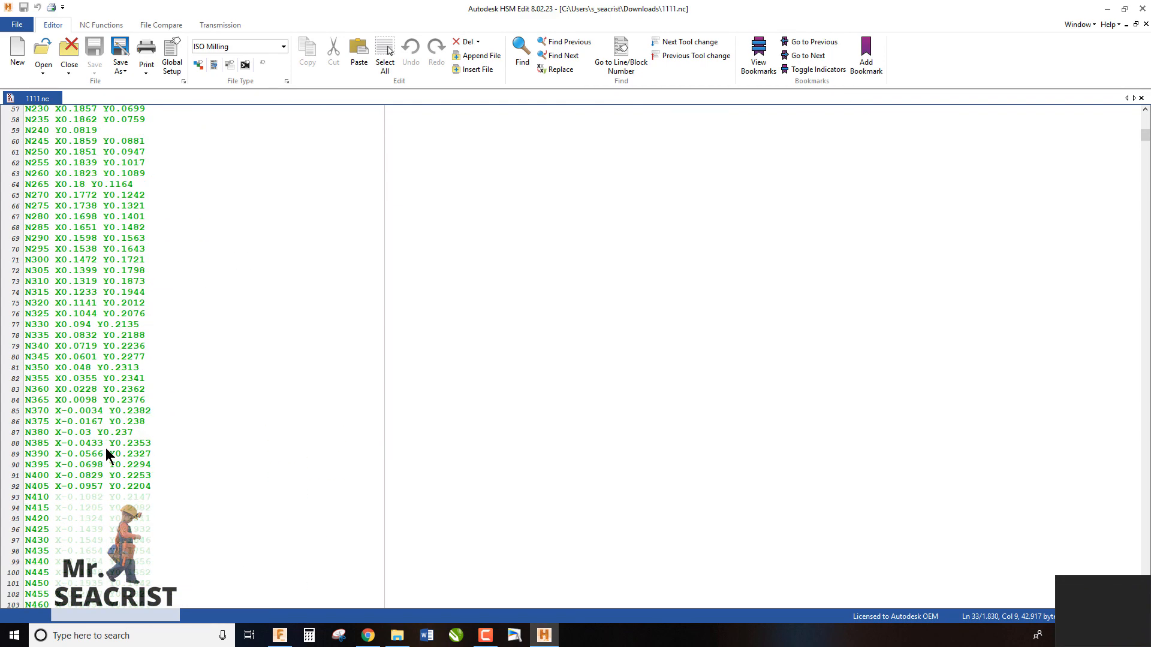
pyautogui.scroll(13, 117, 436)
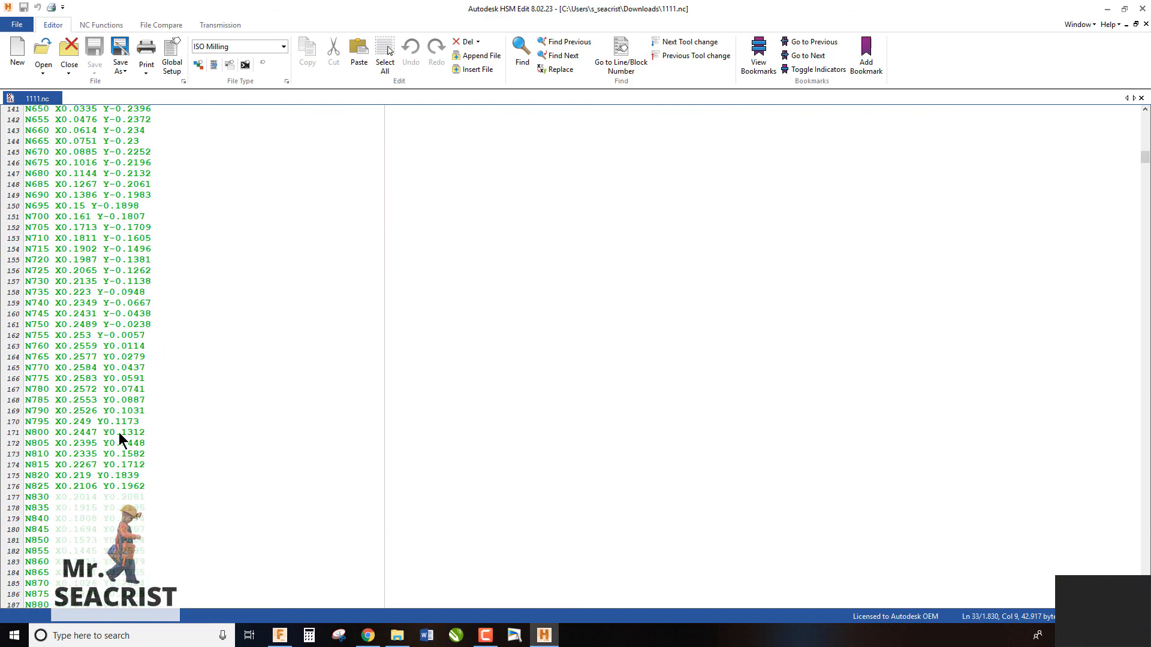
pyautogui.scroll(20, 118, 433)
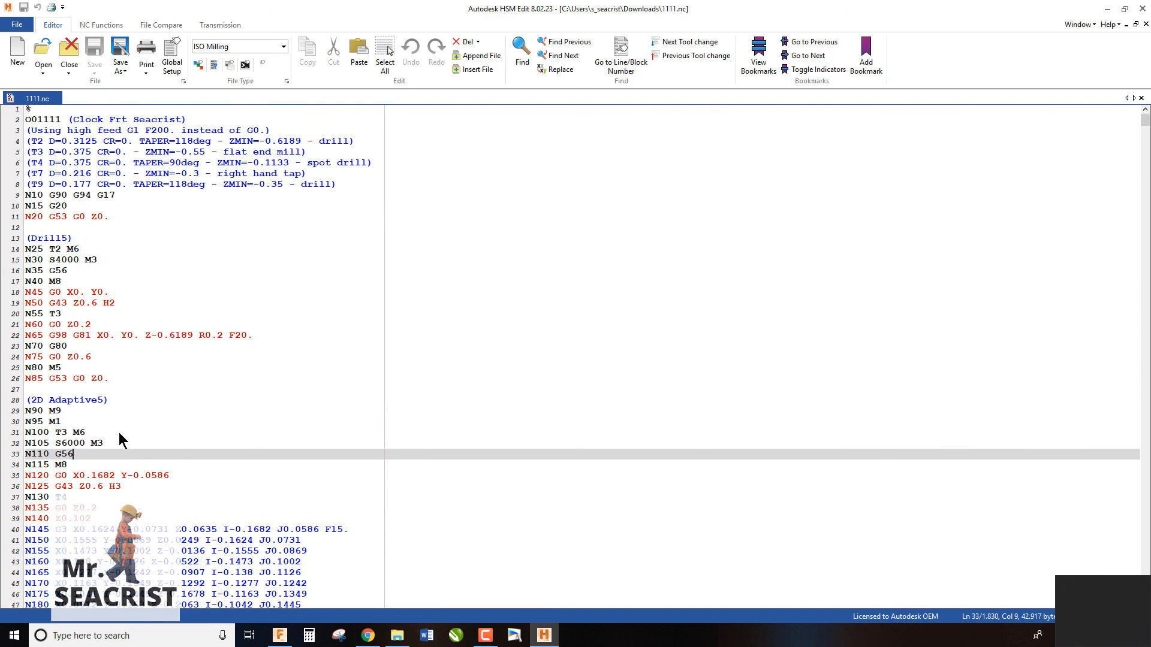